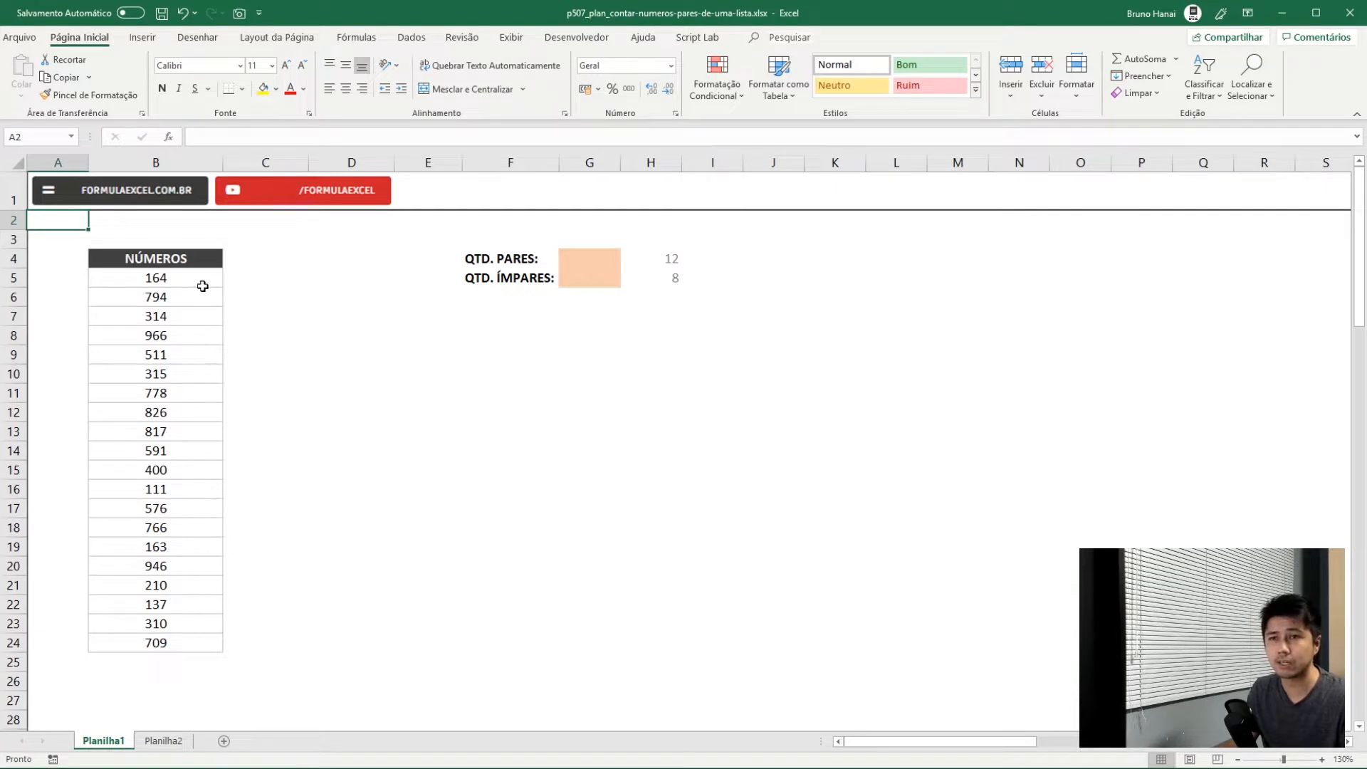
- Examine the numbers in B5:B24, the empty even and odd count cells G4:G5, and the reference values in H4:H5
left_click_drag(201, 280, 203, 638)
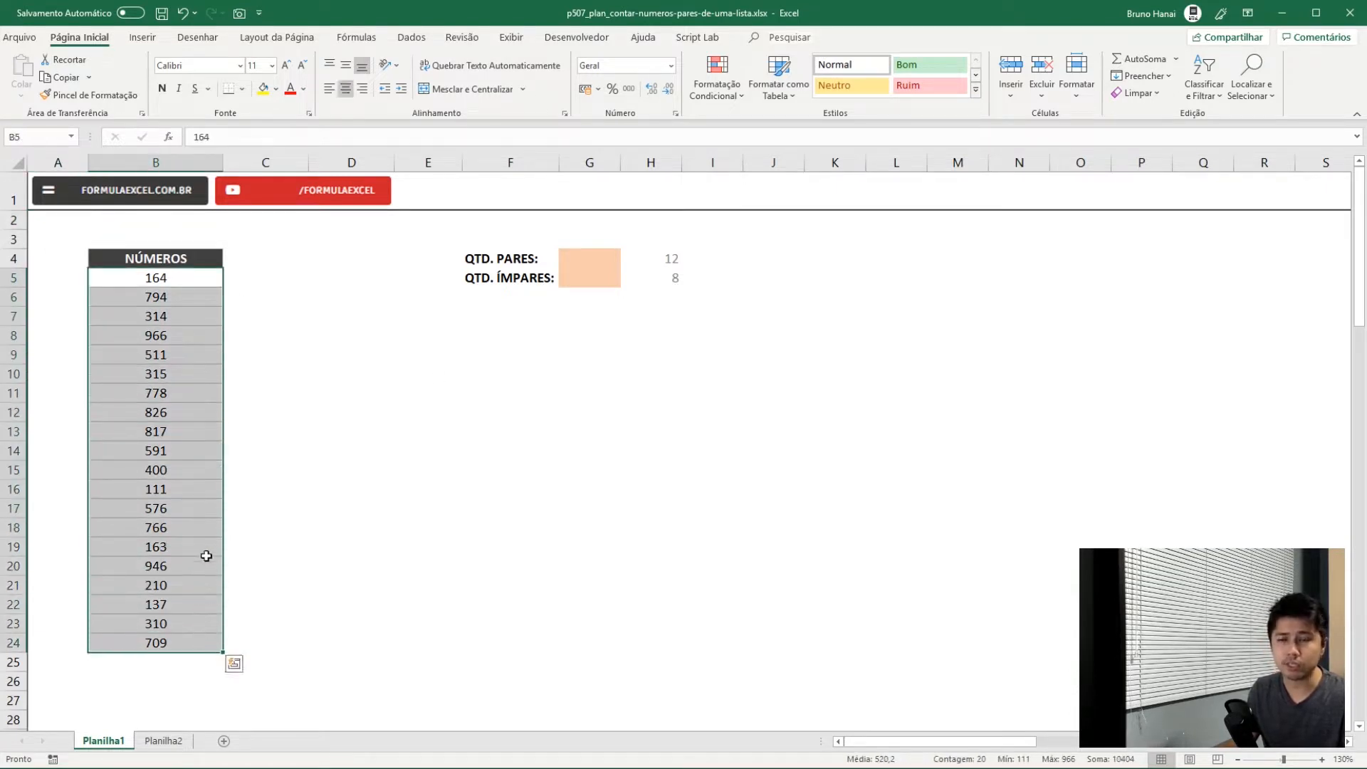
left_click(608, 261)
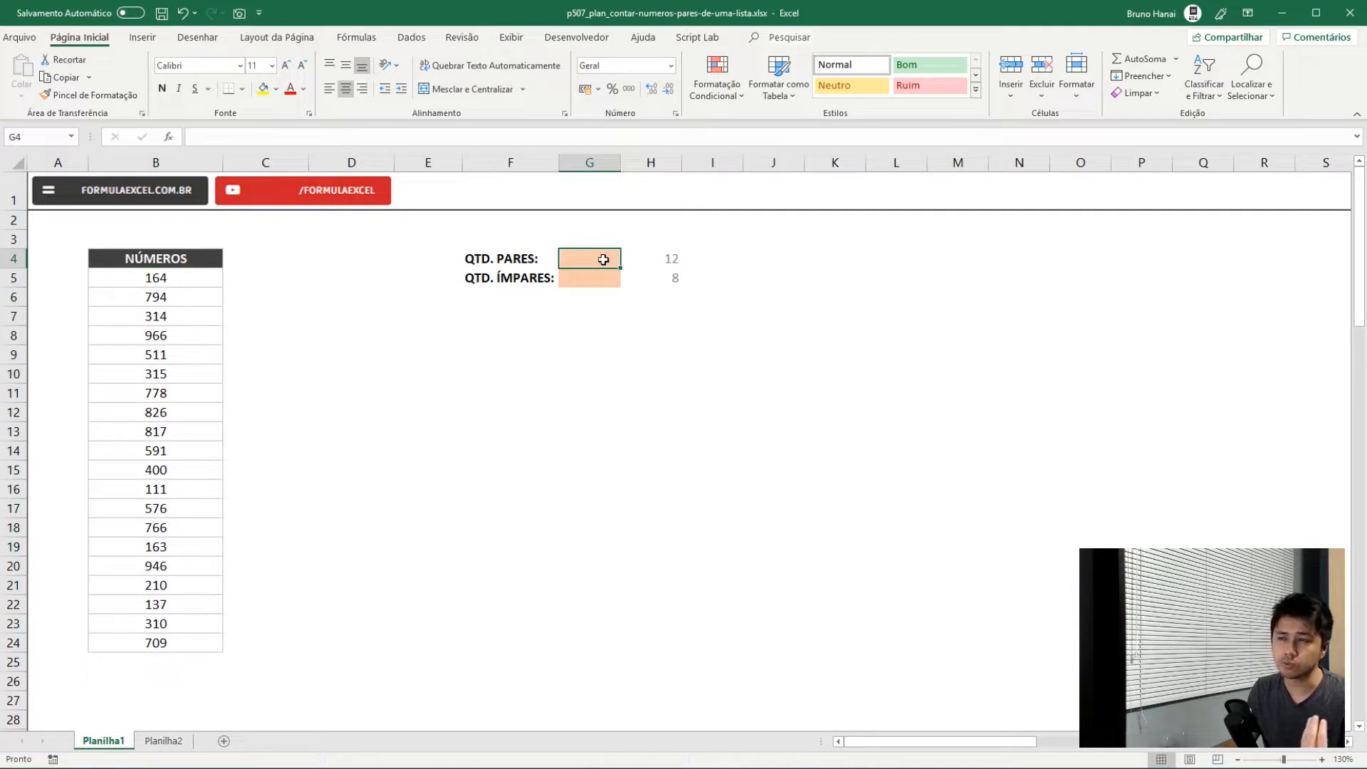
left_click(598, 278)
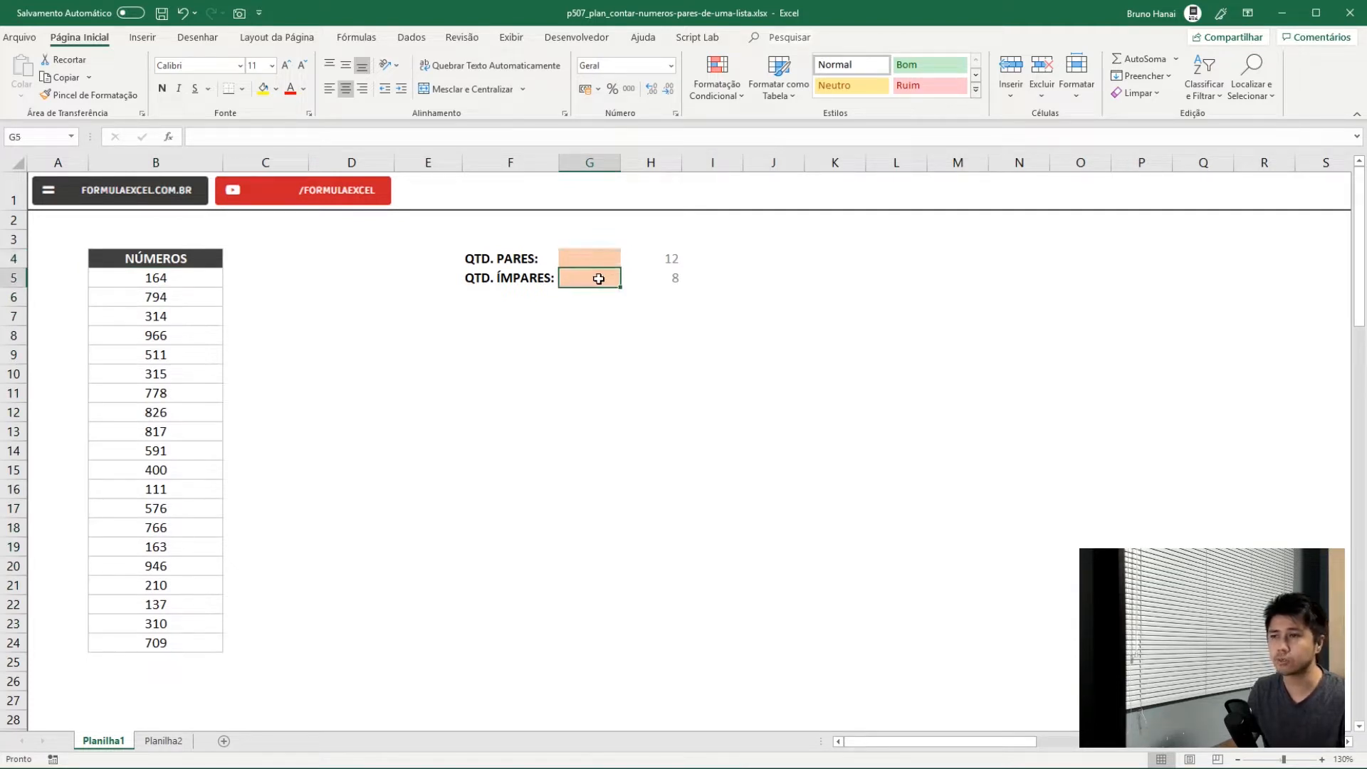
left_click(667, 261)
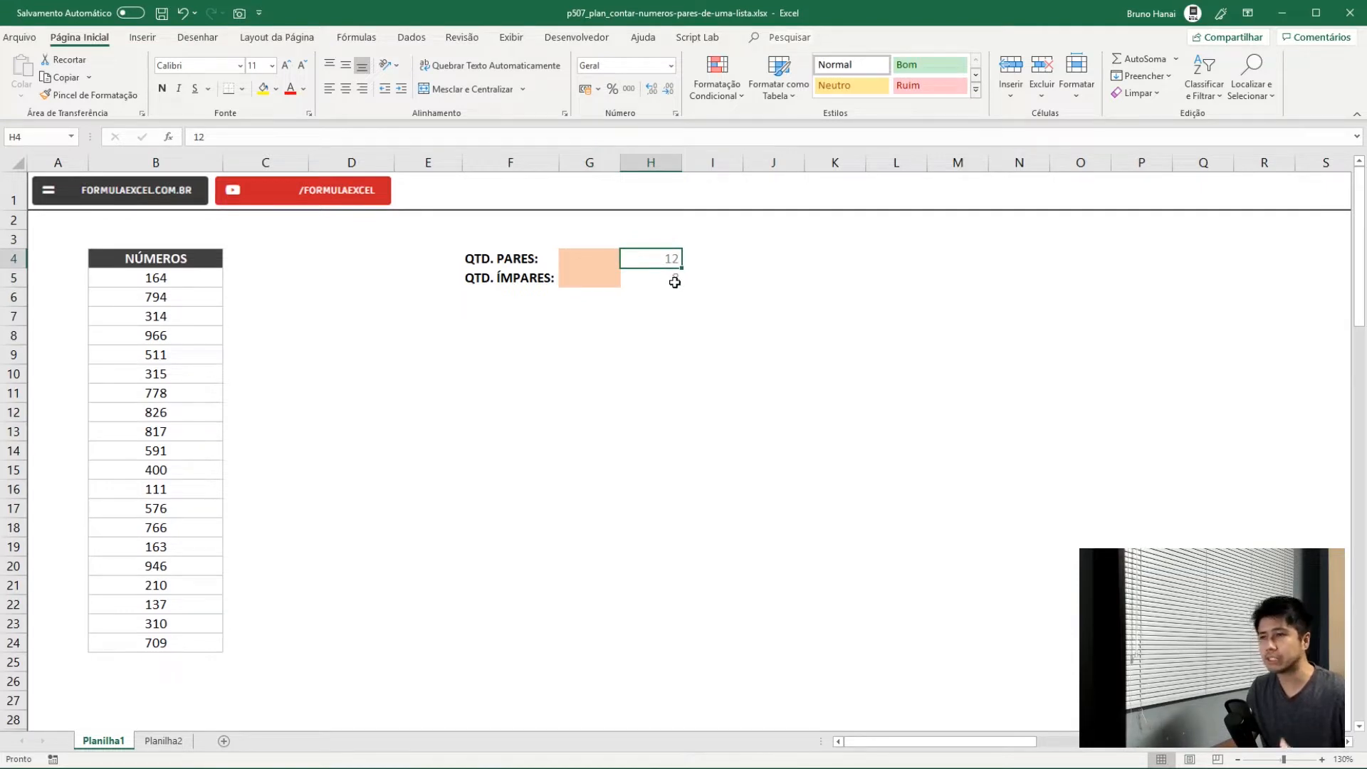
left_click(676, 278)
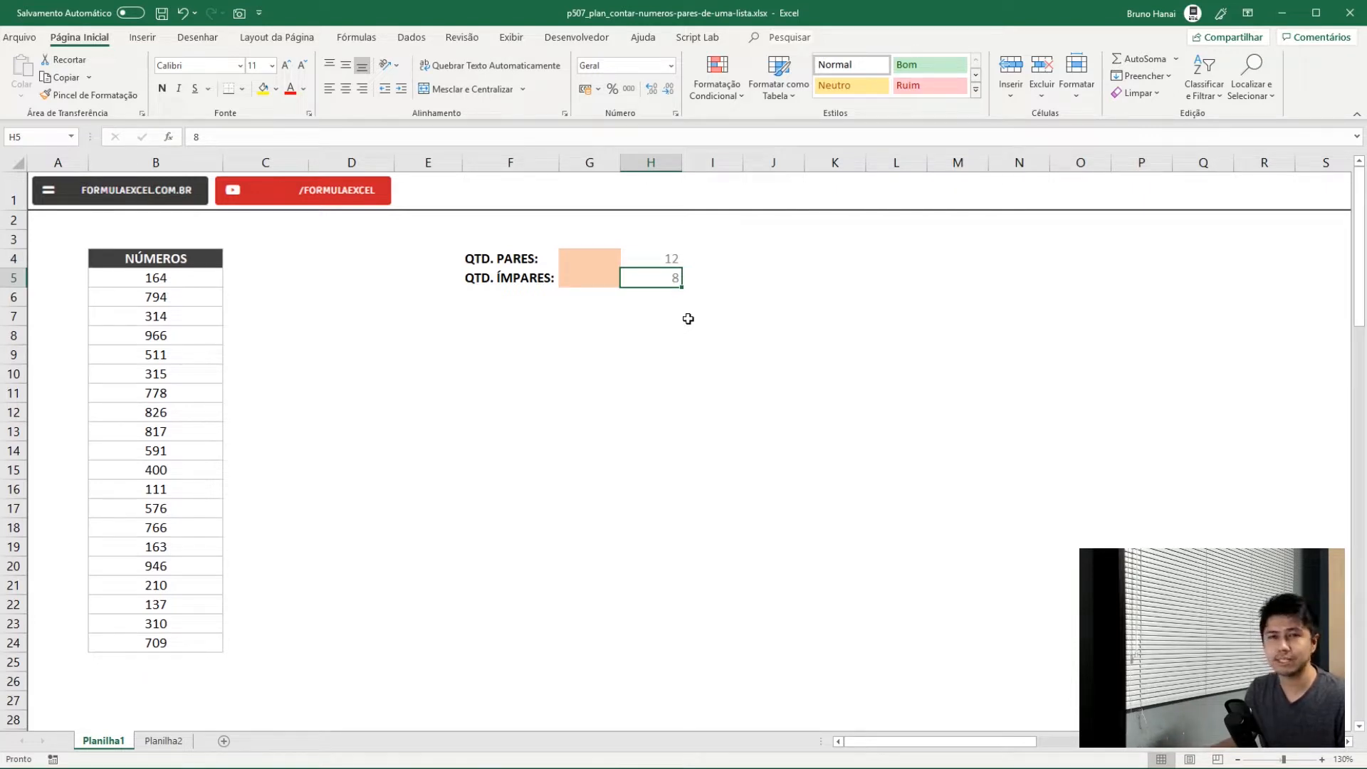
left_click(605, 260)
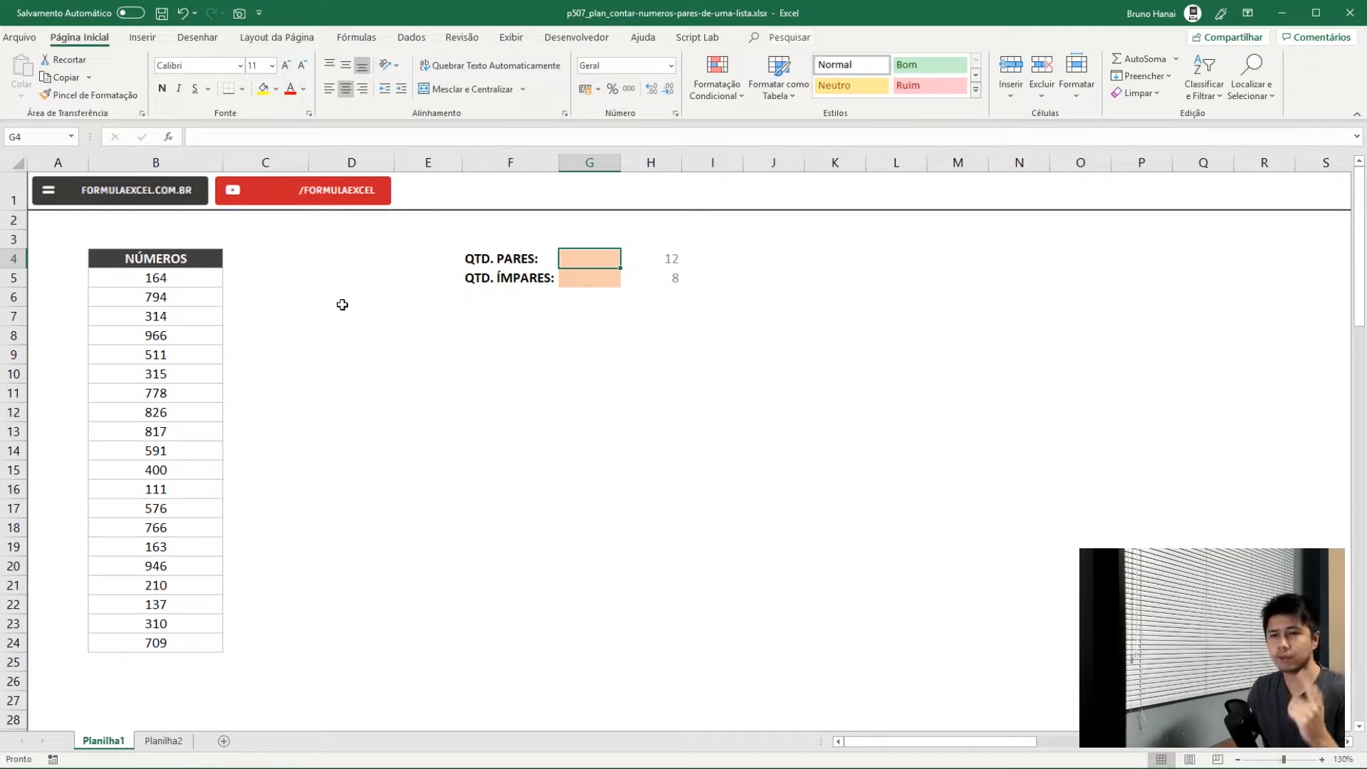
left_click(163, 279)
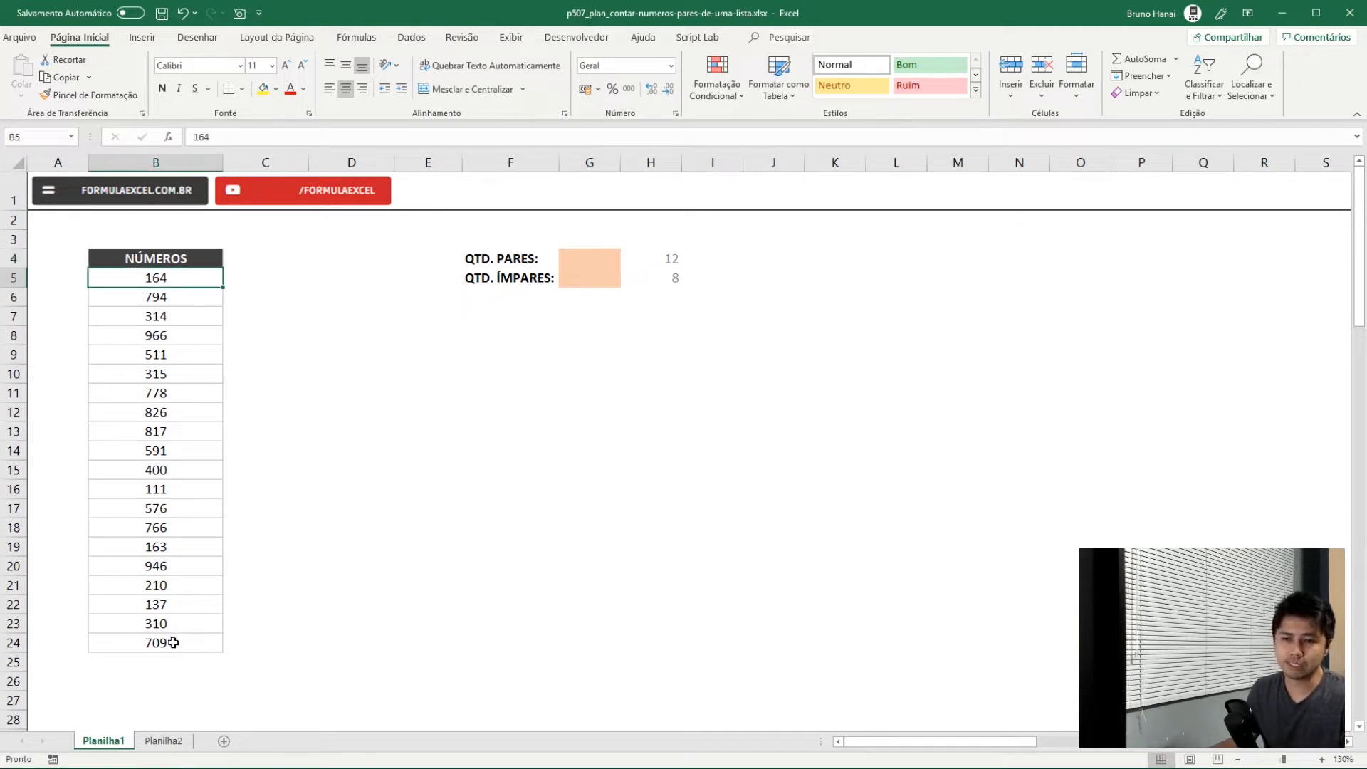
left_click(600, 258)
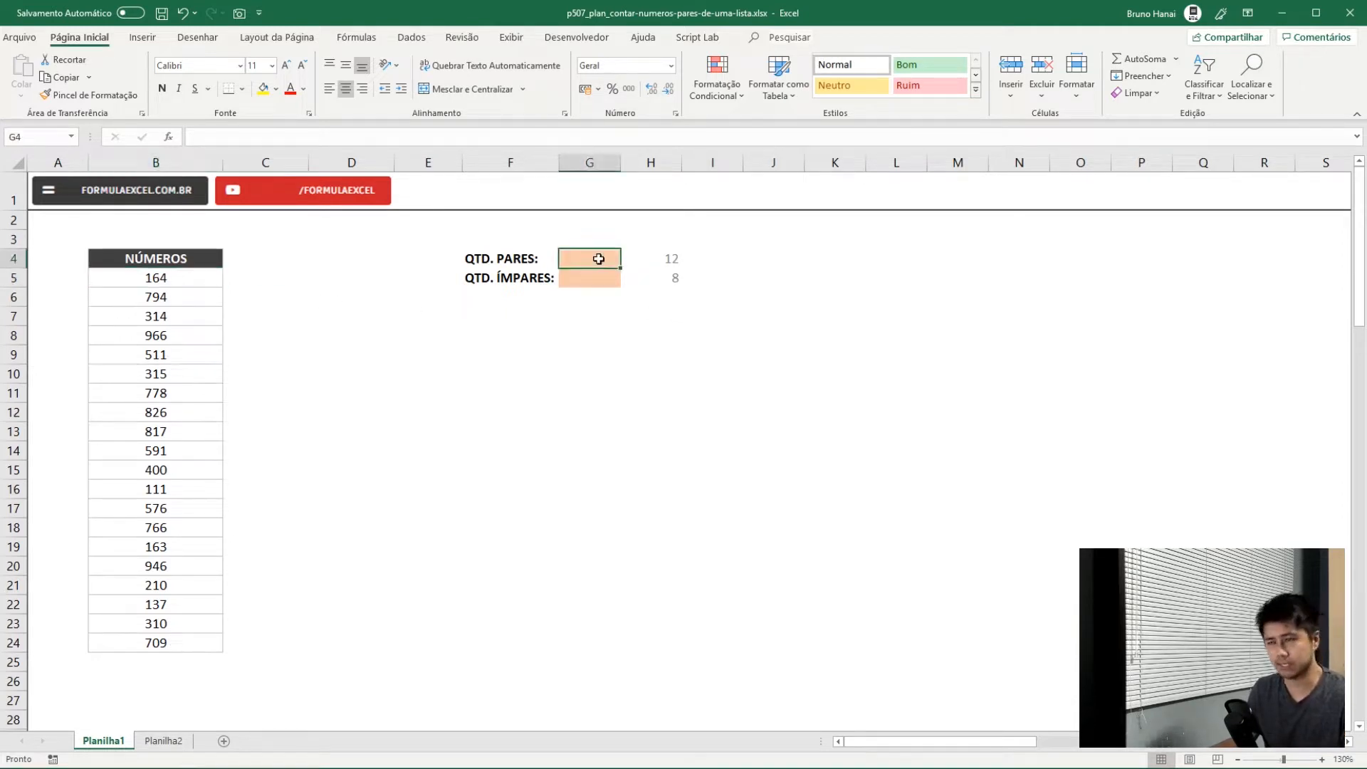
left_click(187, 277)
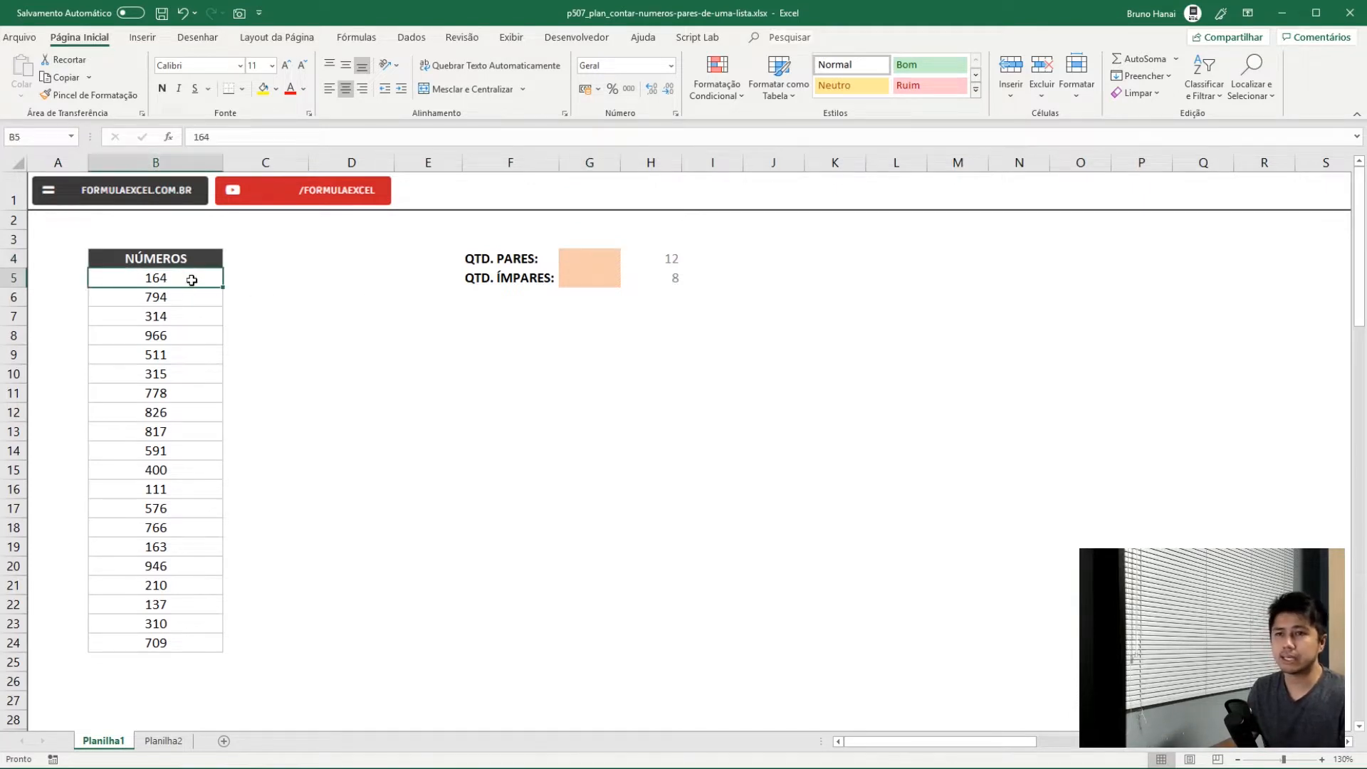
- Enter the formula =ÉPAR(B5) in cell C5 to test whether the first number is even
left_click(235, 281)
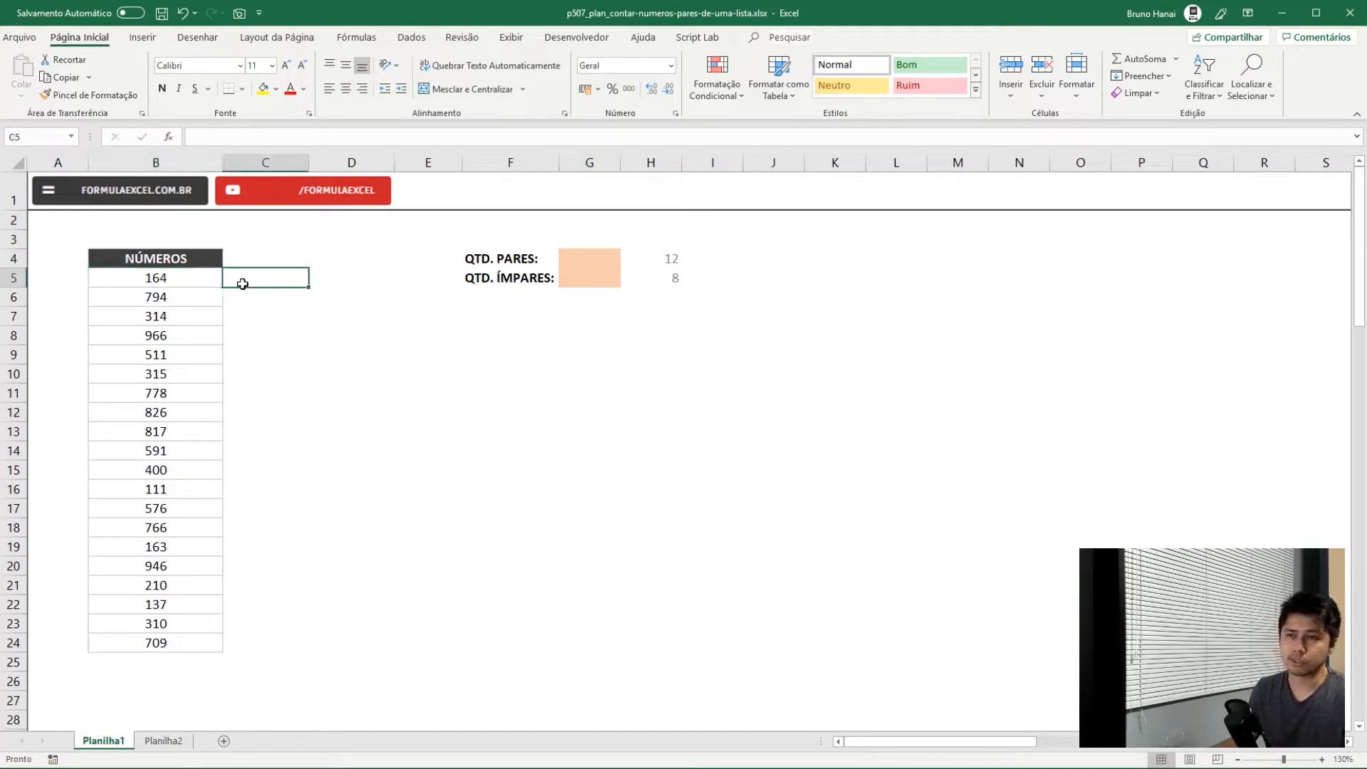
type("=")
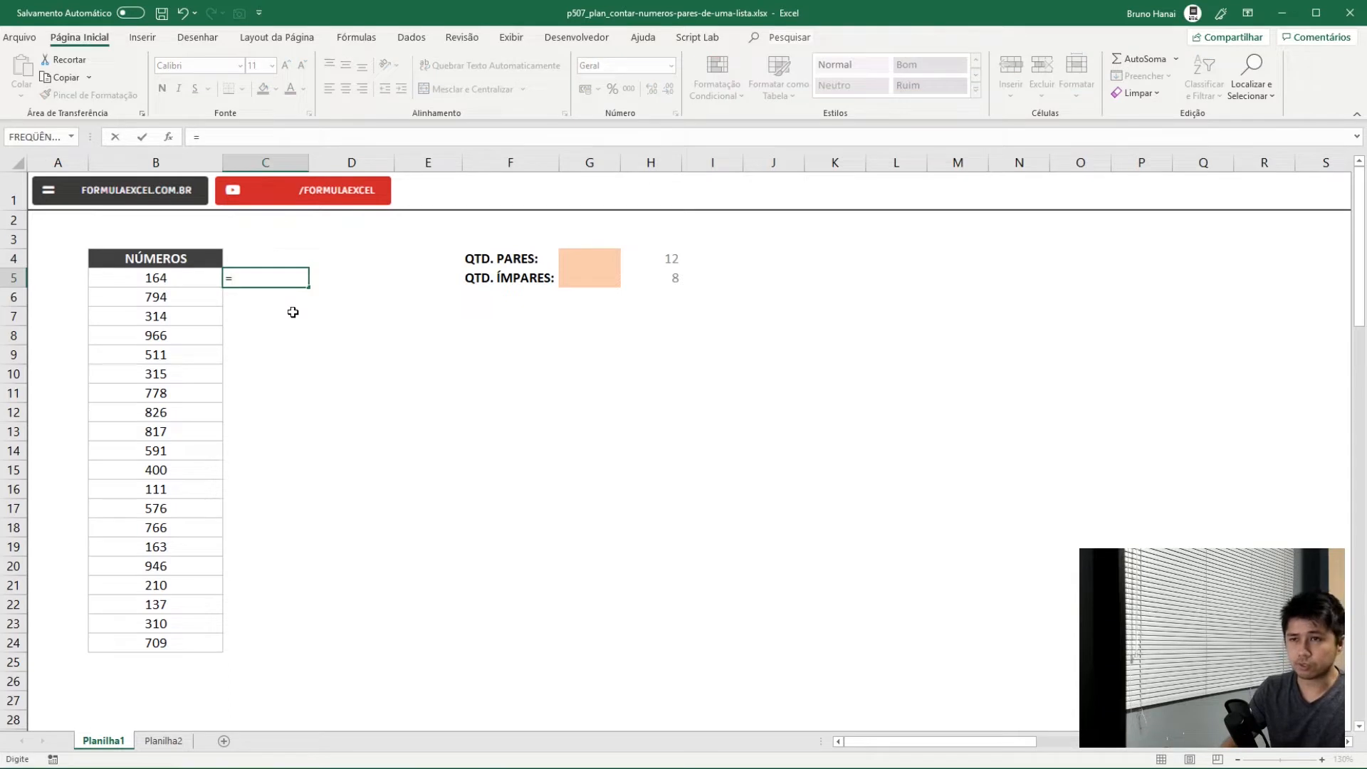
type("ÉPA")
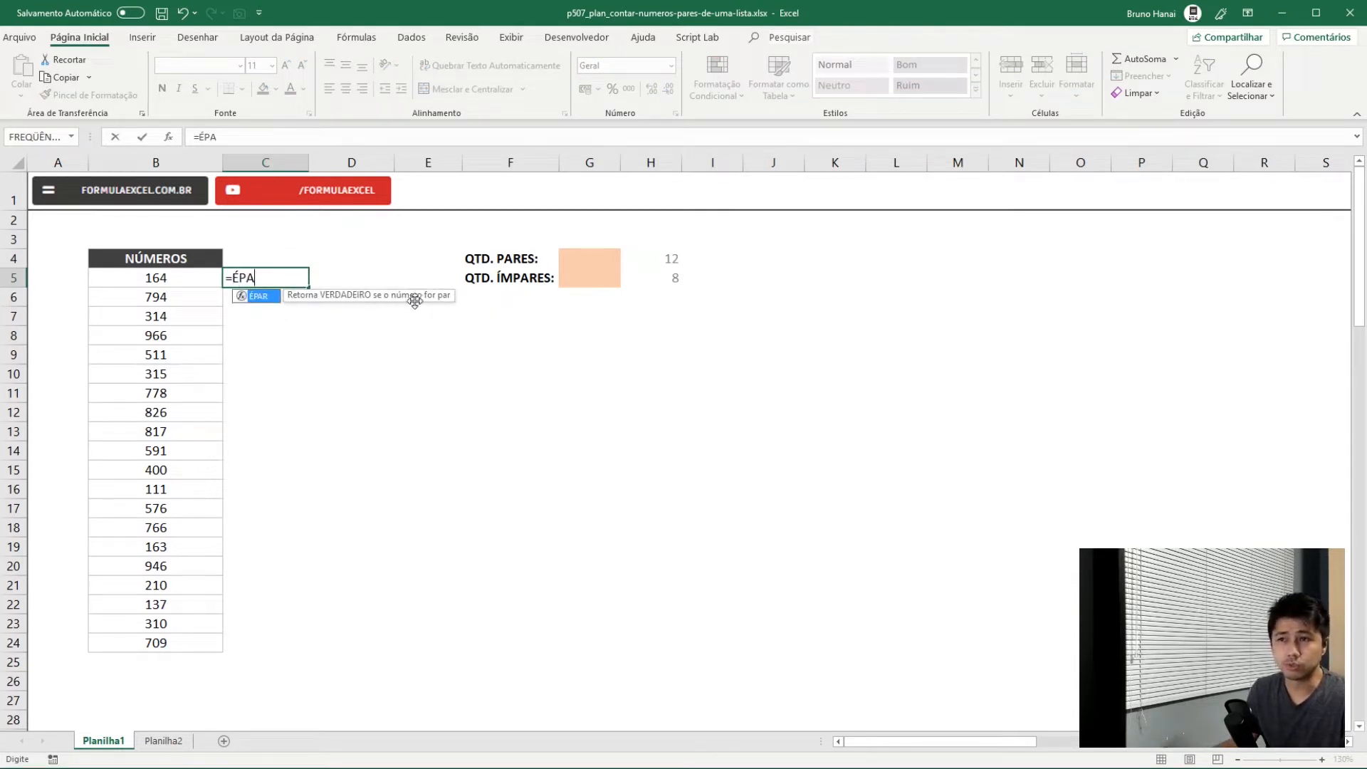
key("Tab")
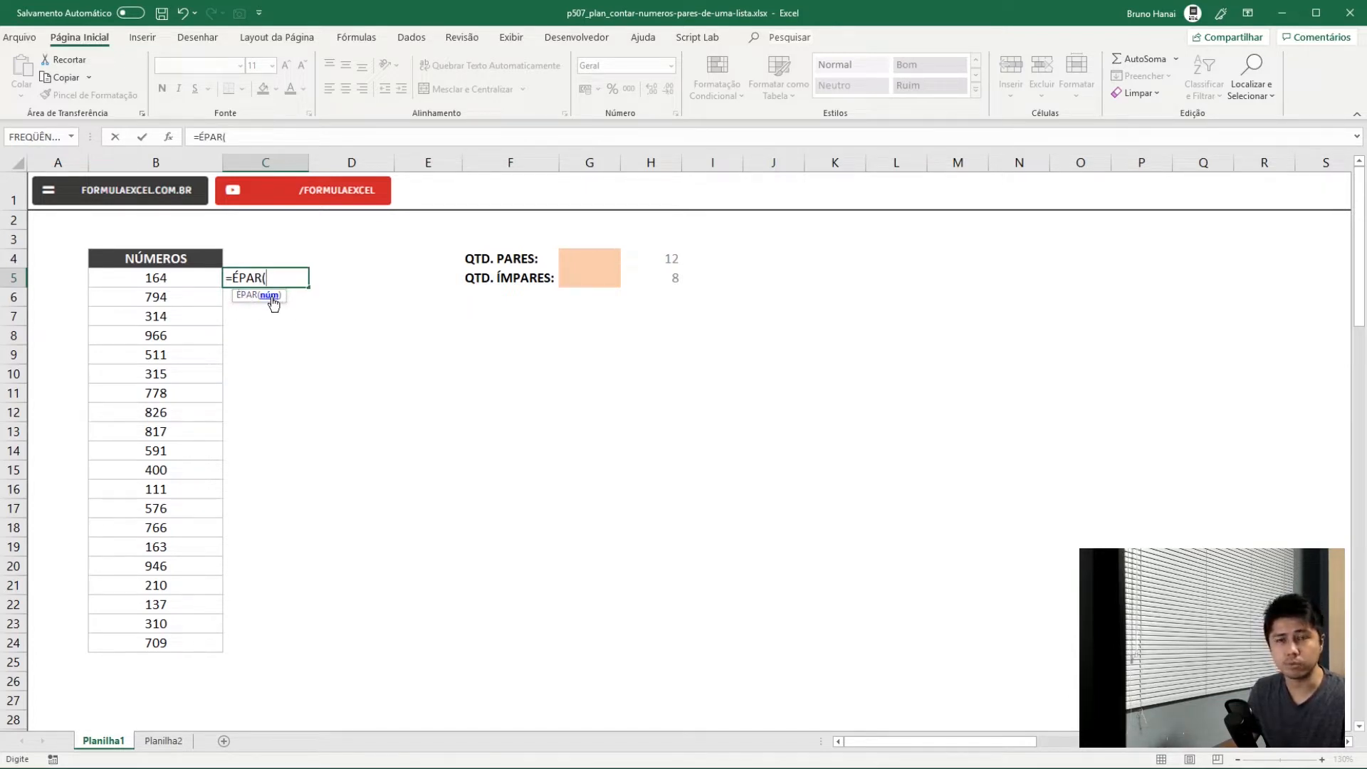
left_click(179, 279)
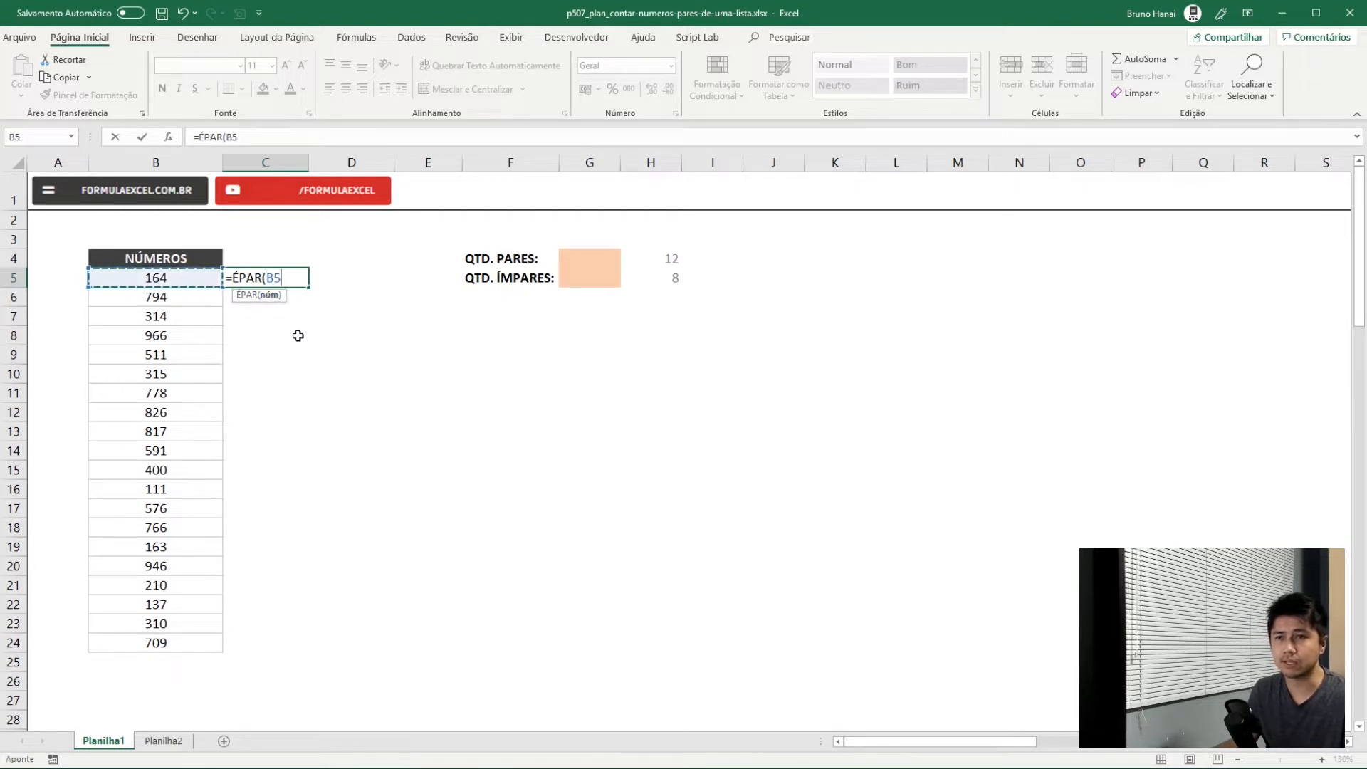
type(")")
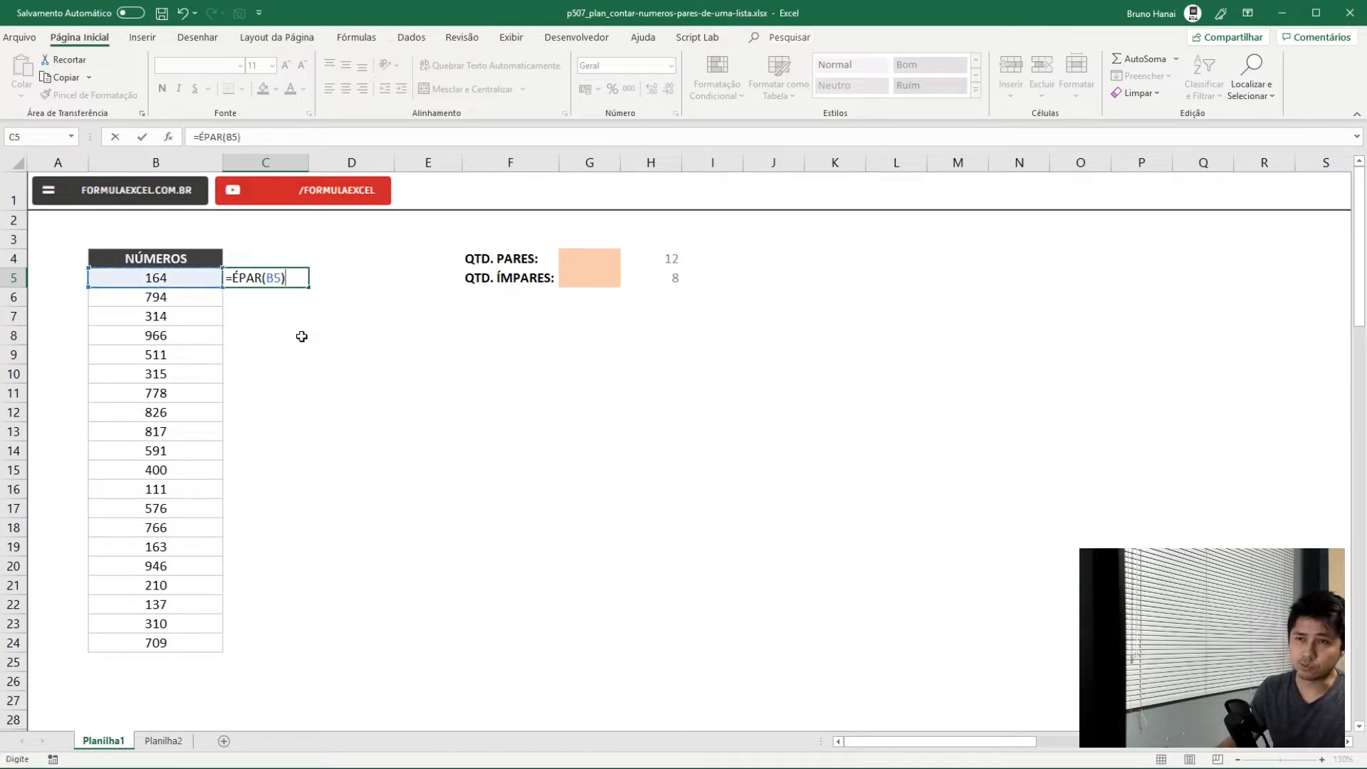
key("Return")
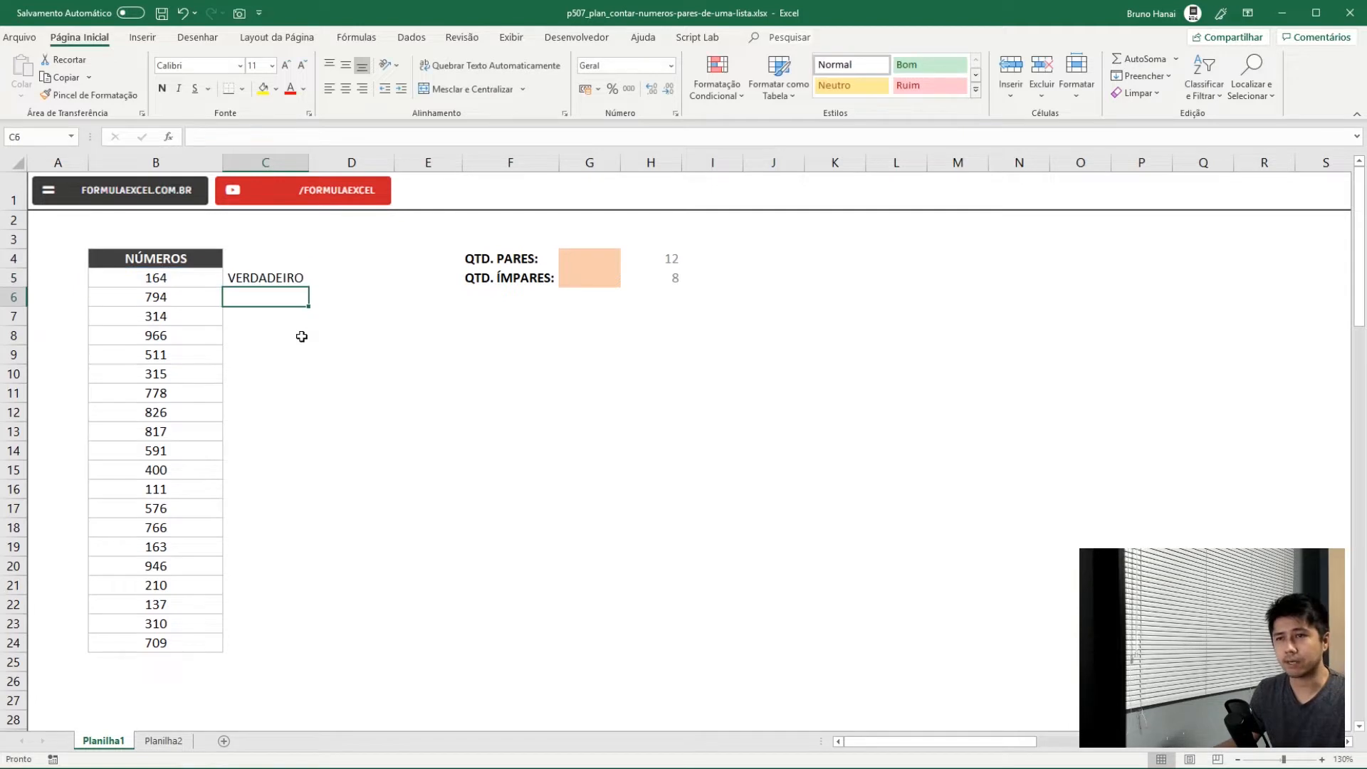
- Fill the ÉPAR formula from C5 down to C24, alongside the whole number list
left_click(302, 278)
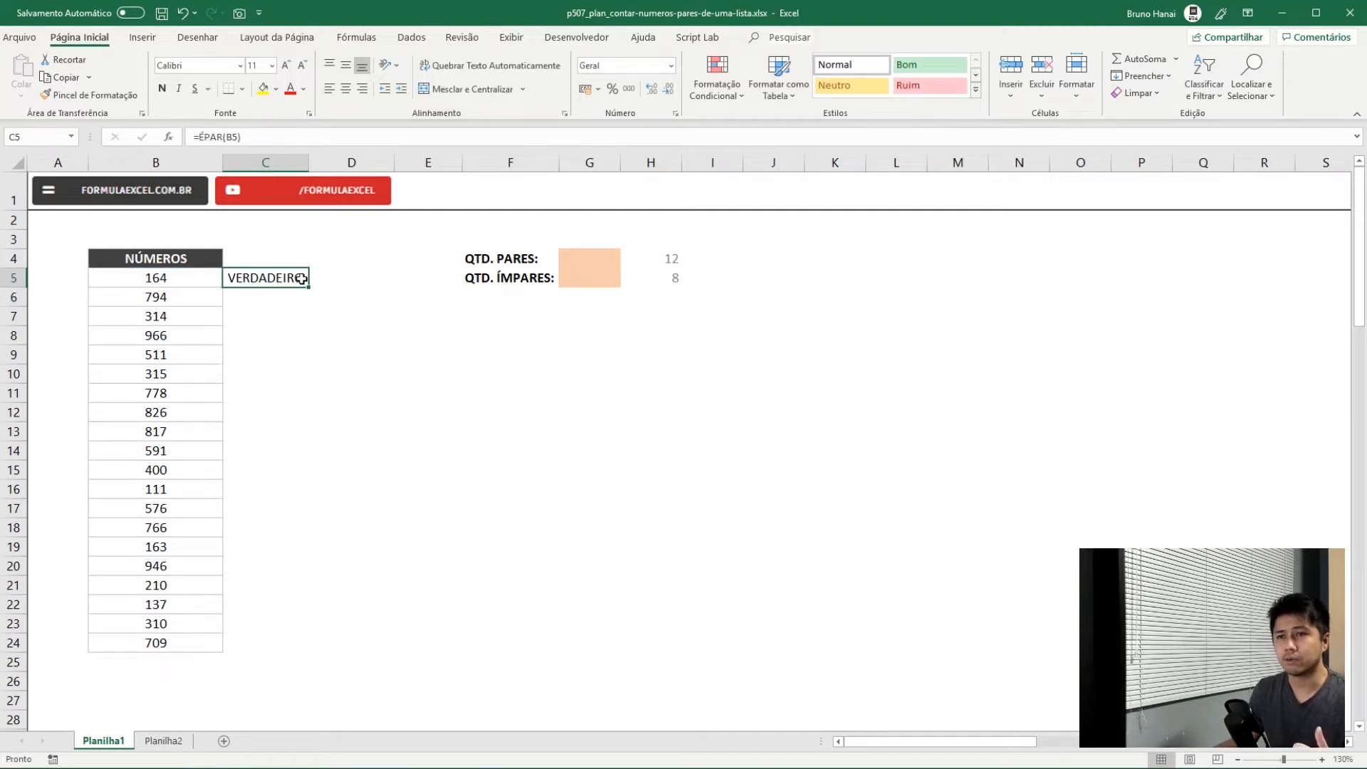
left_click(203, 279)
left_click(284, 279)
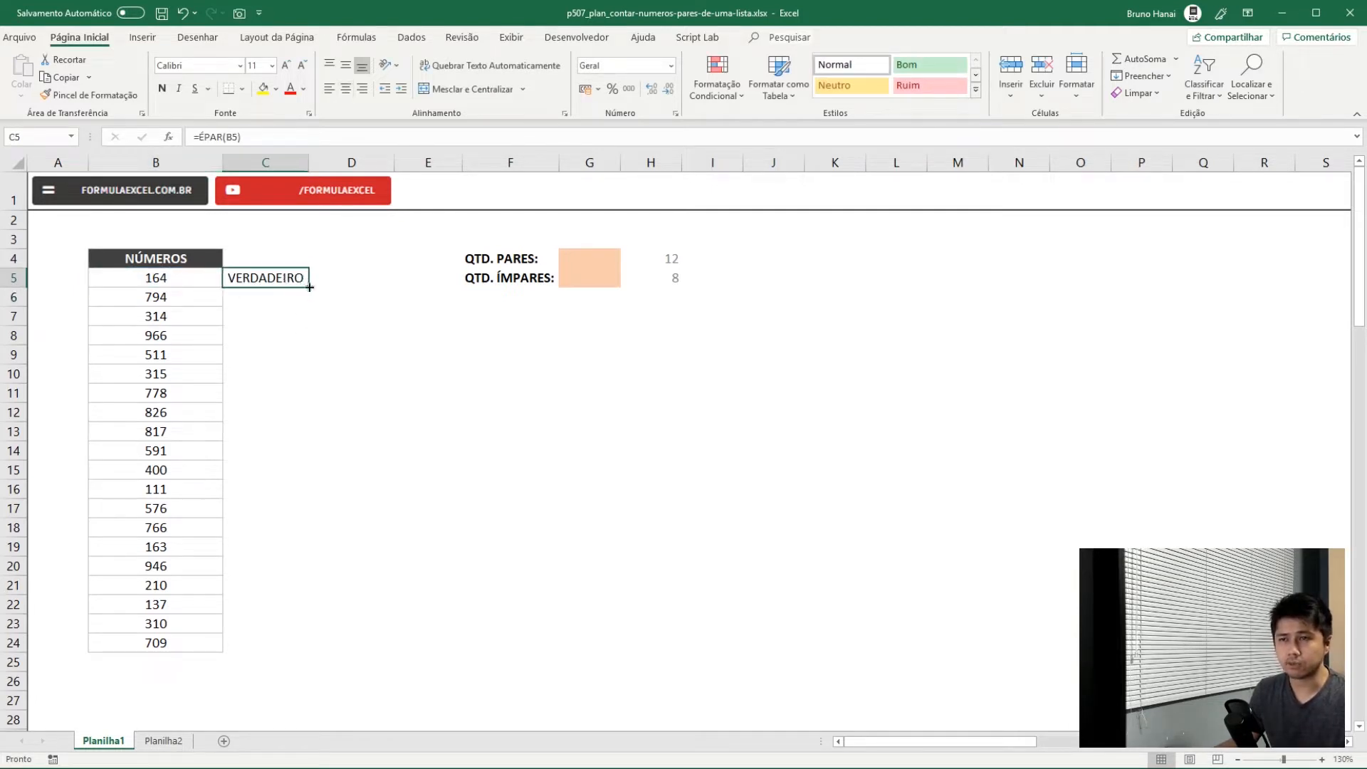
left_click_drag(308, 287, 311, 648)
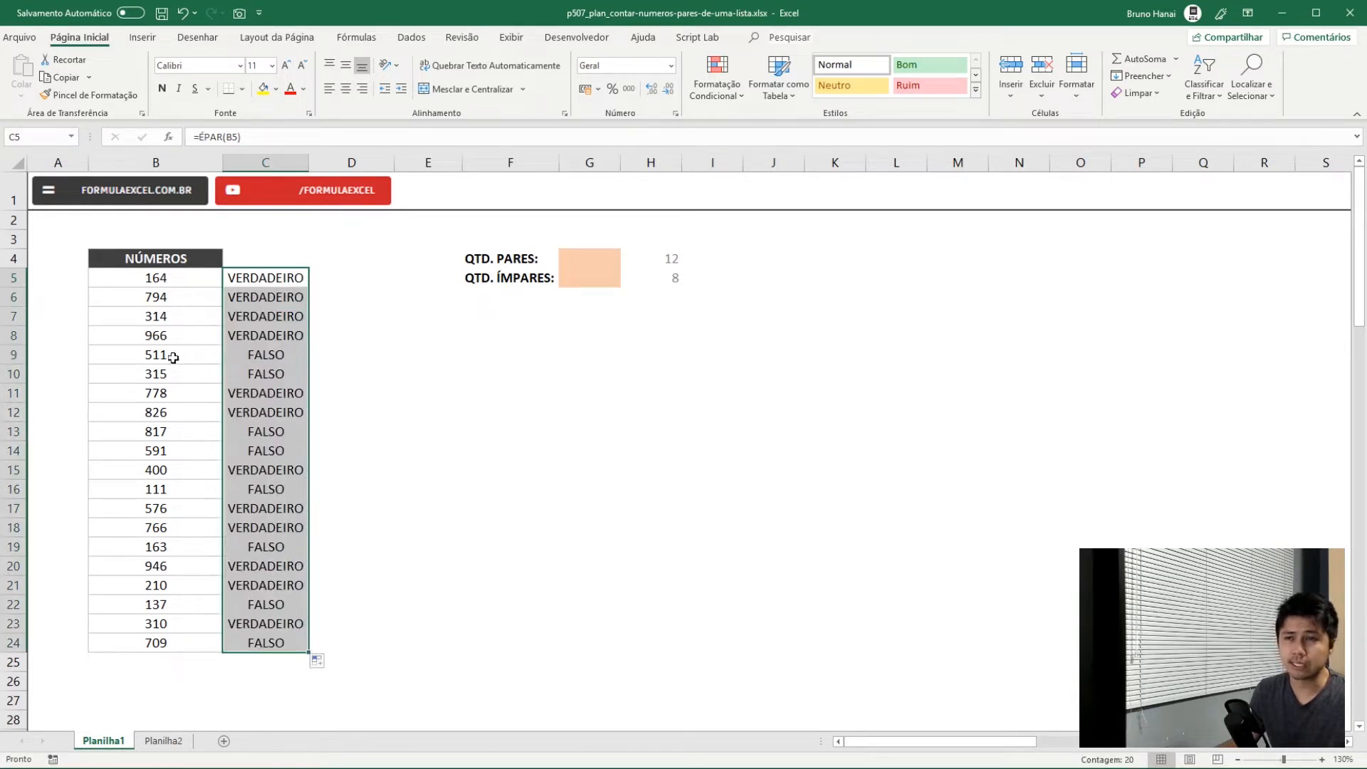
- Compare the ÉPAR results in C5:C24 with the numbers beside them, including rows 9 and 10
left_click_drag(254, 359, 277, 372)
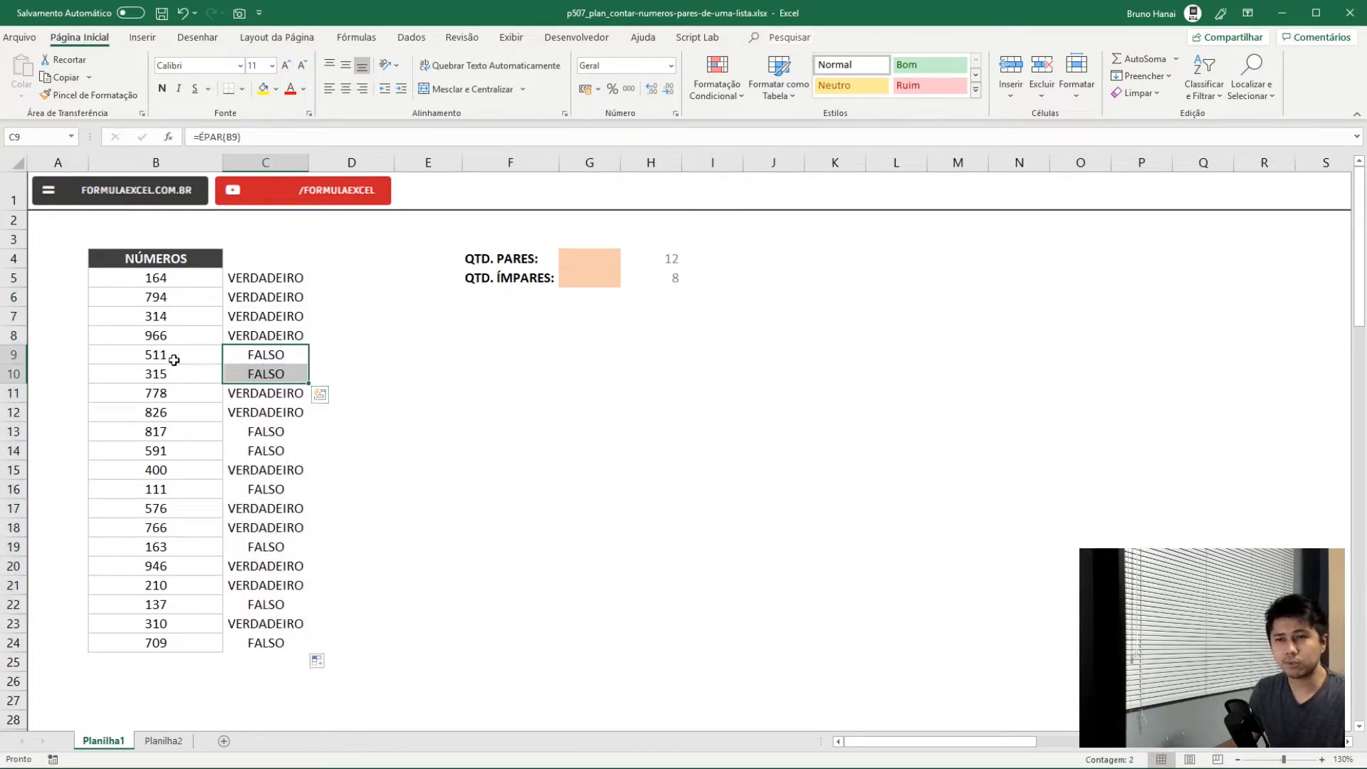
left_click_drag(185, 358, 212, 380)
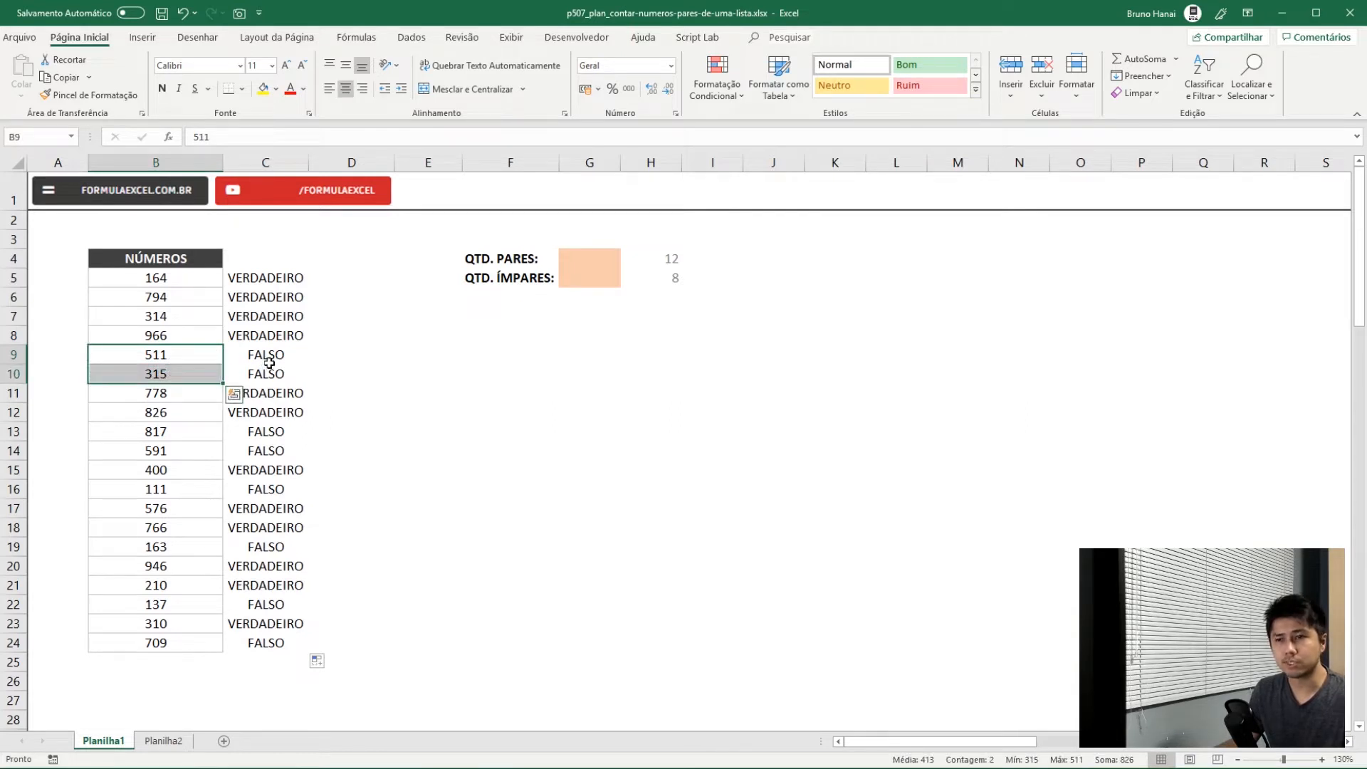
left_click(281, 278)
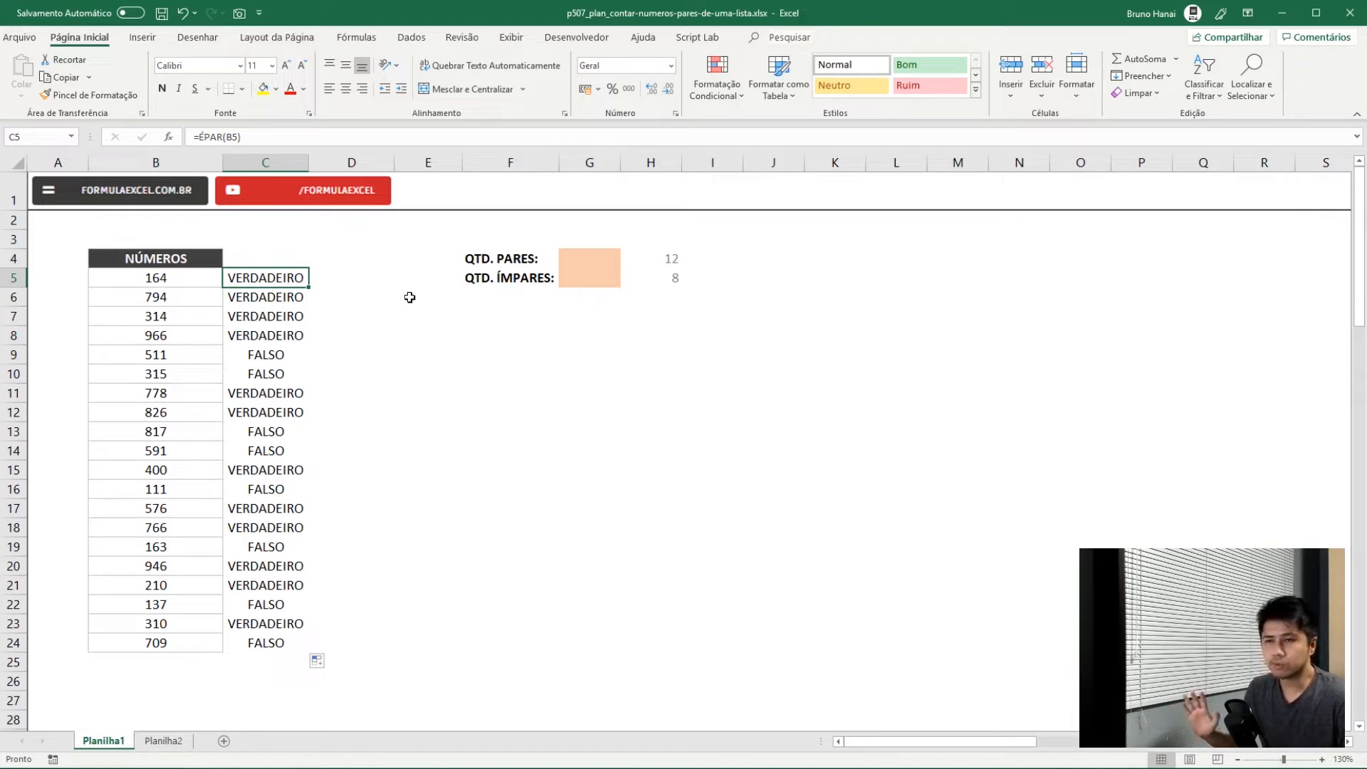
left_click(332, 279)
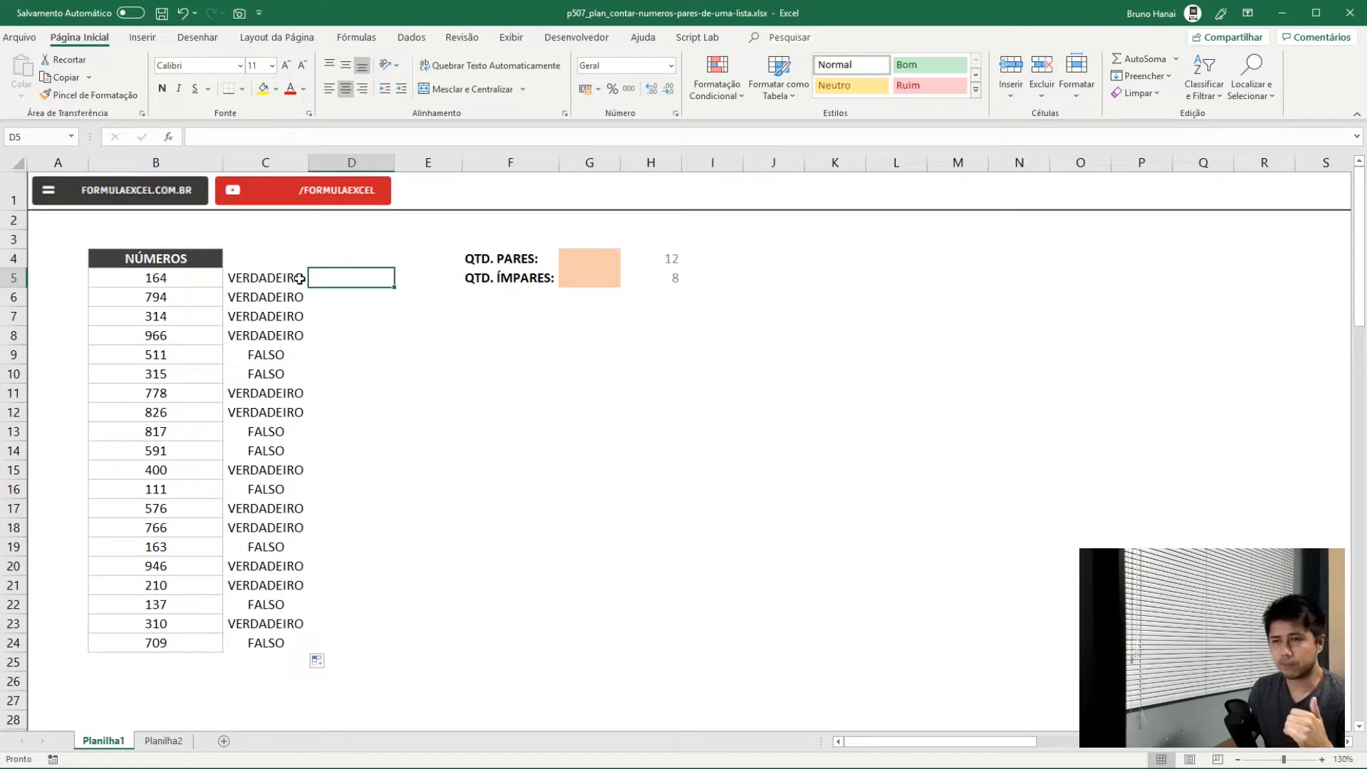
left_click_drag(299, 279, 292, 641)
left_click(292, 640)
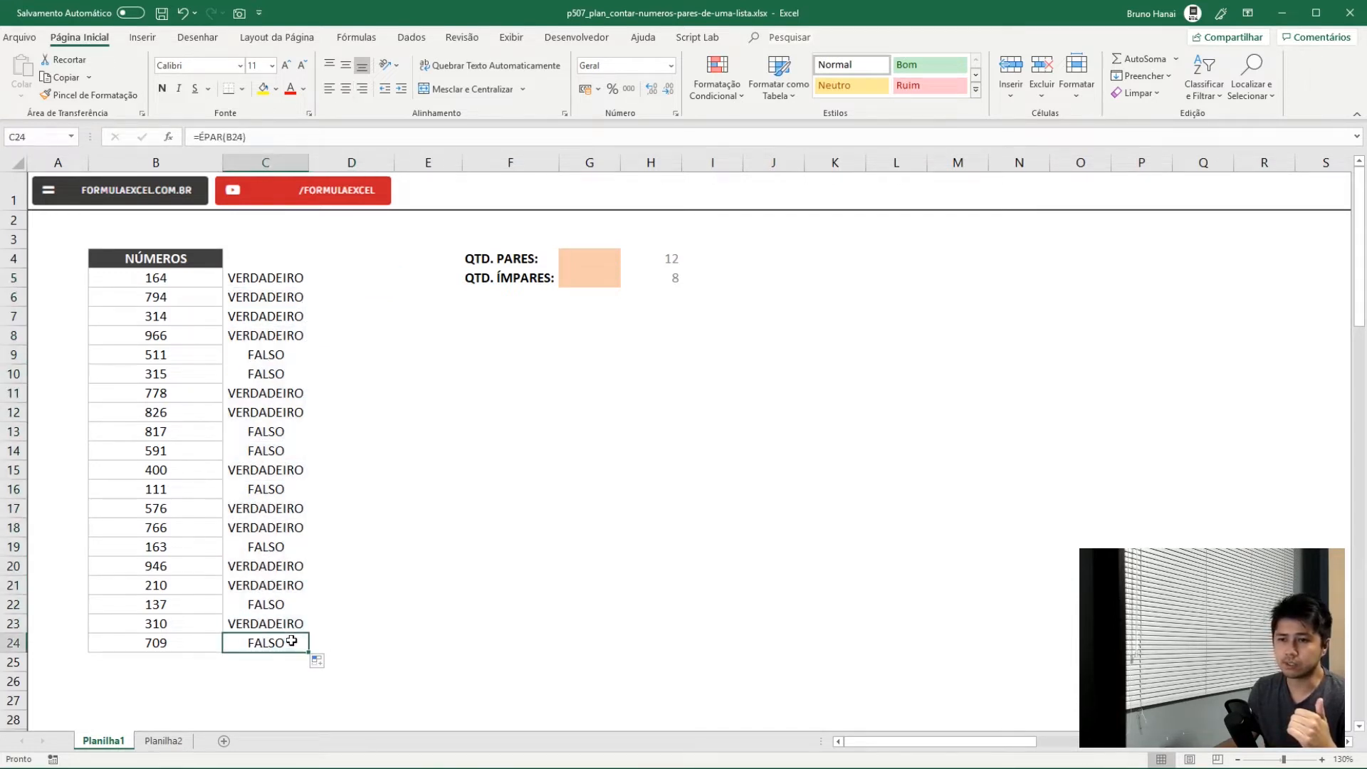
left_click(288, 277)
- Try to total the logical results by entering =SOMA(C5:C24) in cell C4
left_click(281, 258)
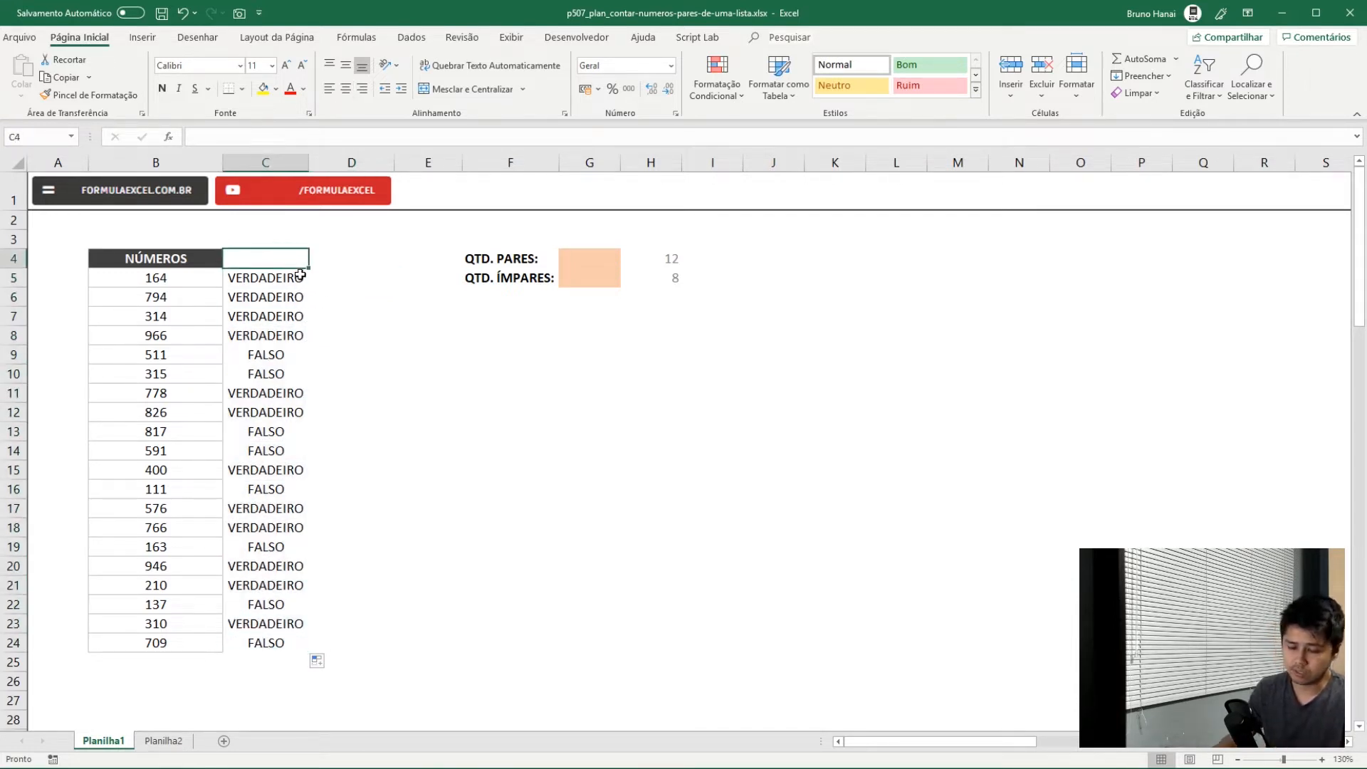
type("=SOMA(")
left_click(300, 275)
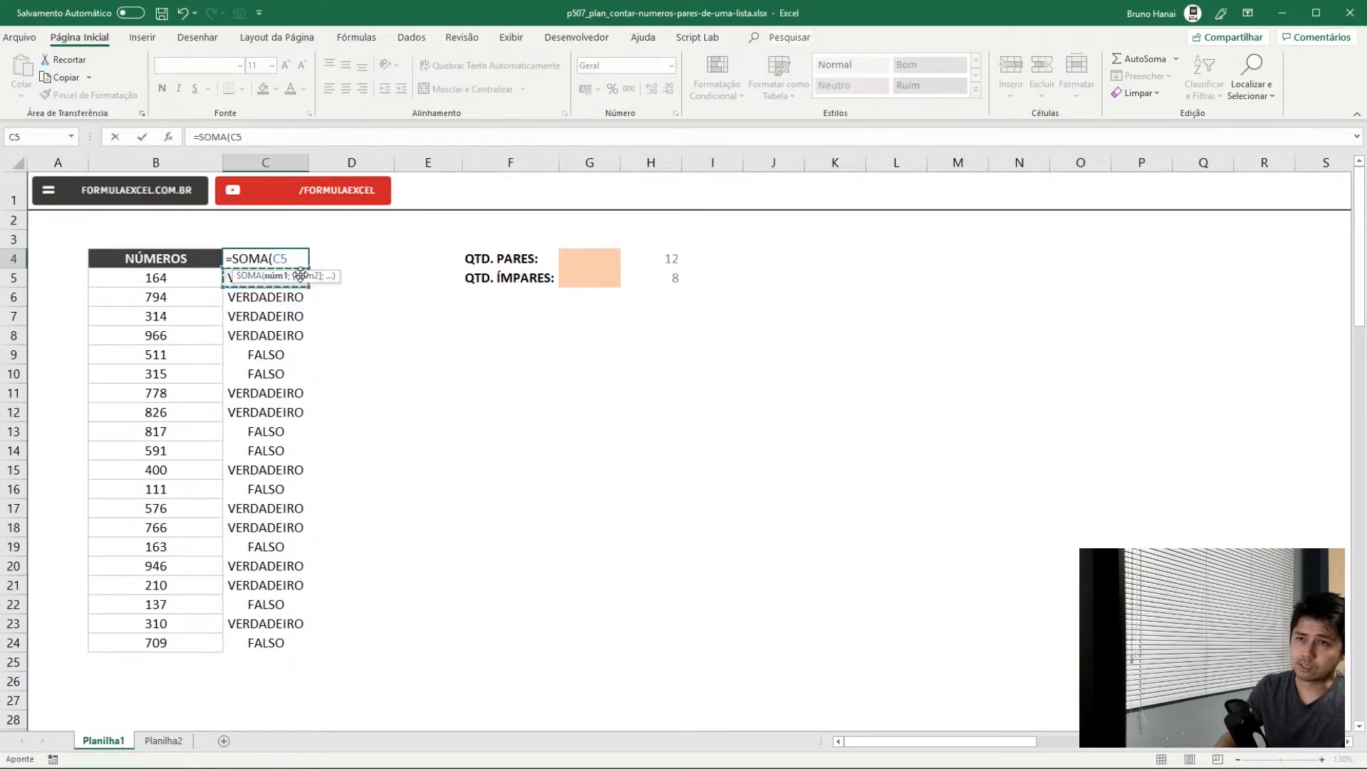
key("ctrl+shift+Down")
key("ctrl+Return")
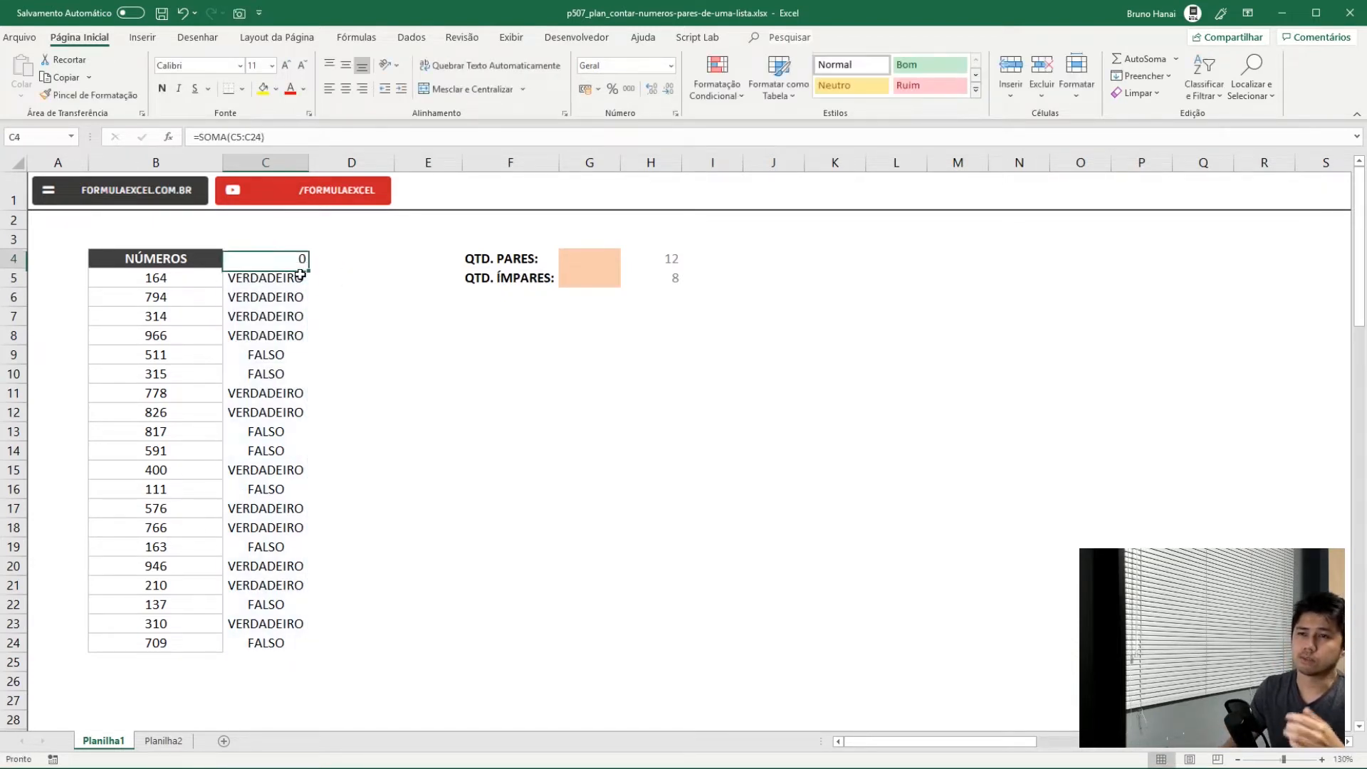
- Review the logical values in C5 and C9, and delete the SOMA formula from cell C4
left_click(300, 276)
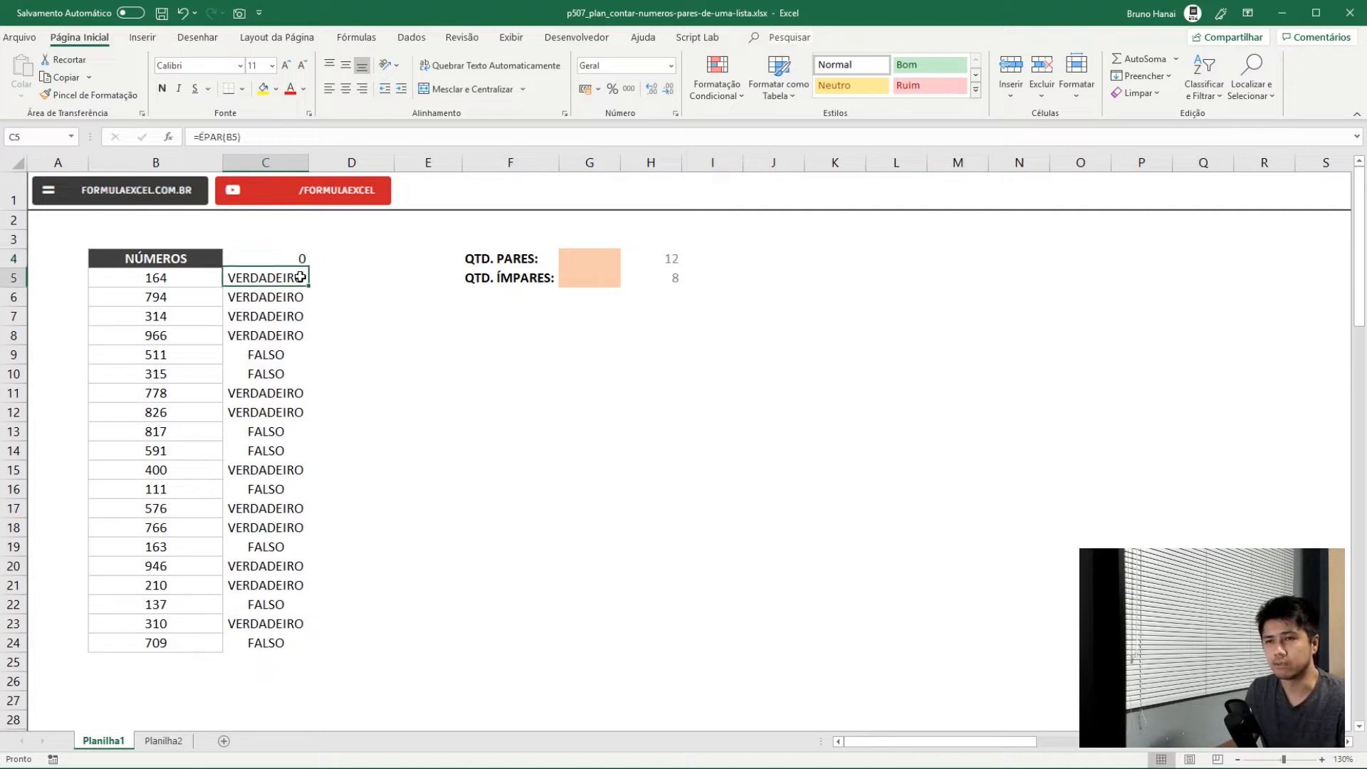
left_click(331, 278)
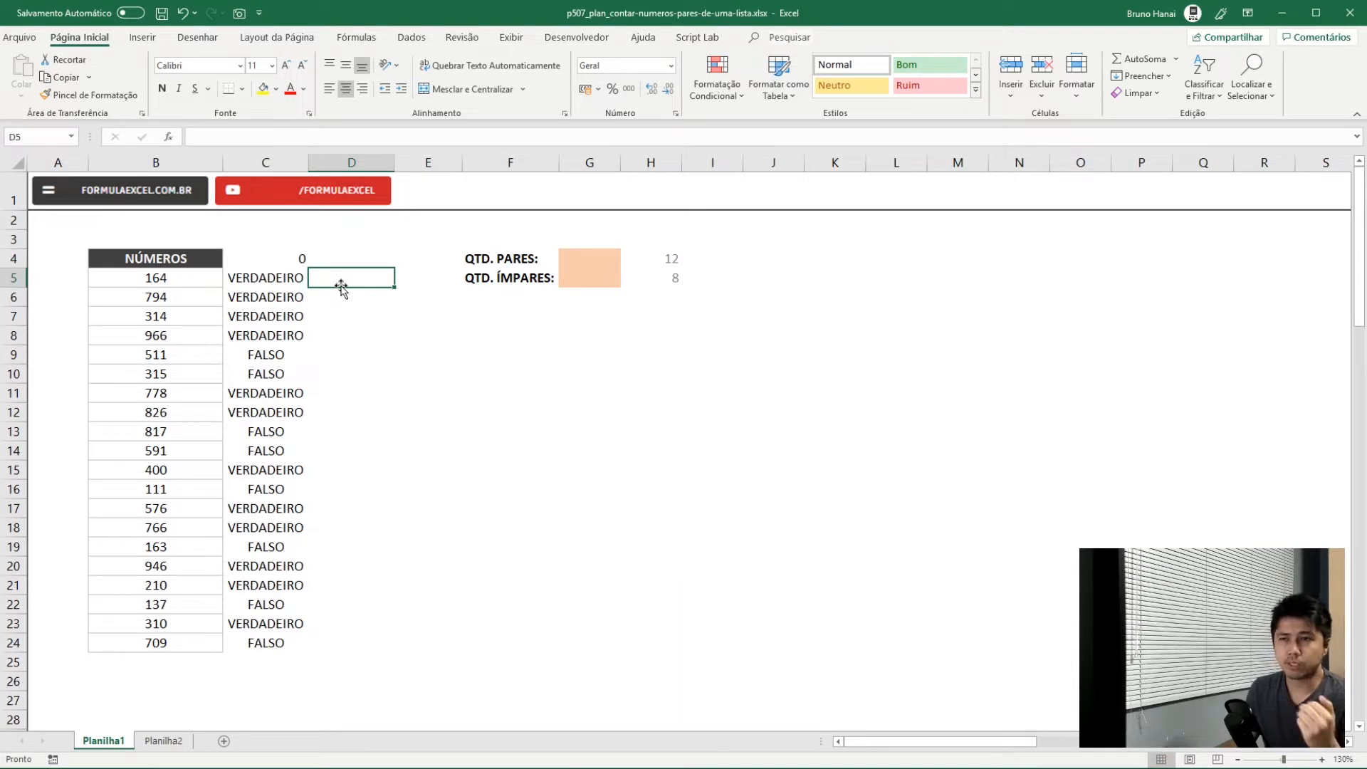
key("Left")
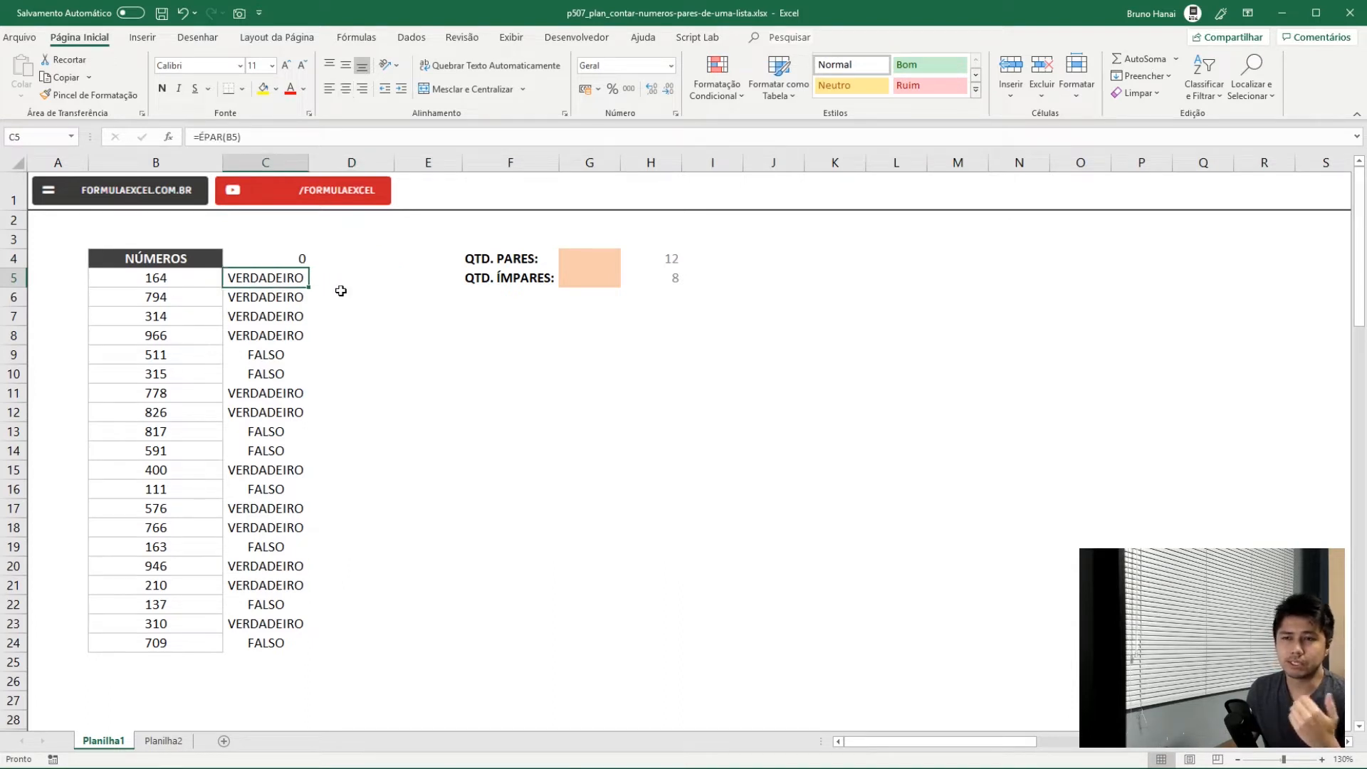
left_click(295, 355)
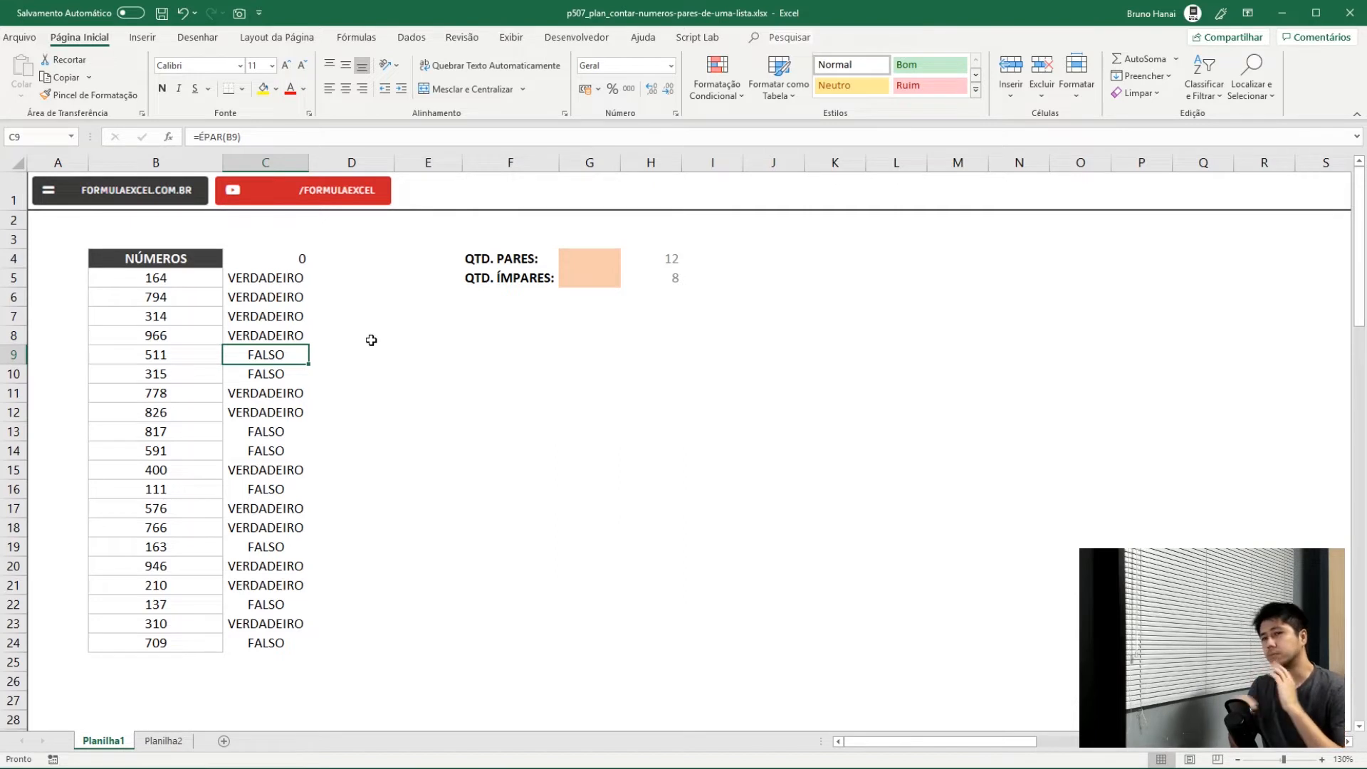
left_click(301, 278)
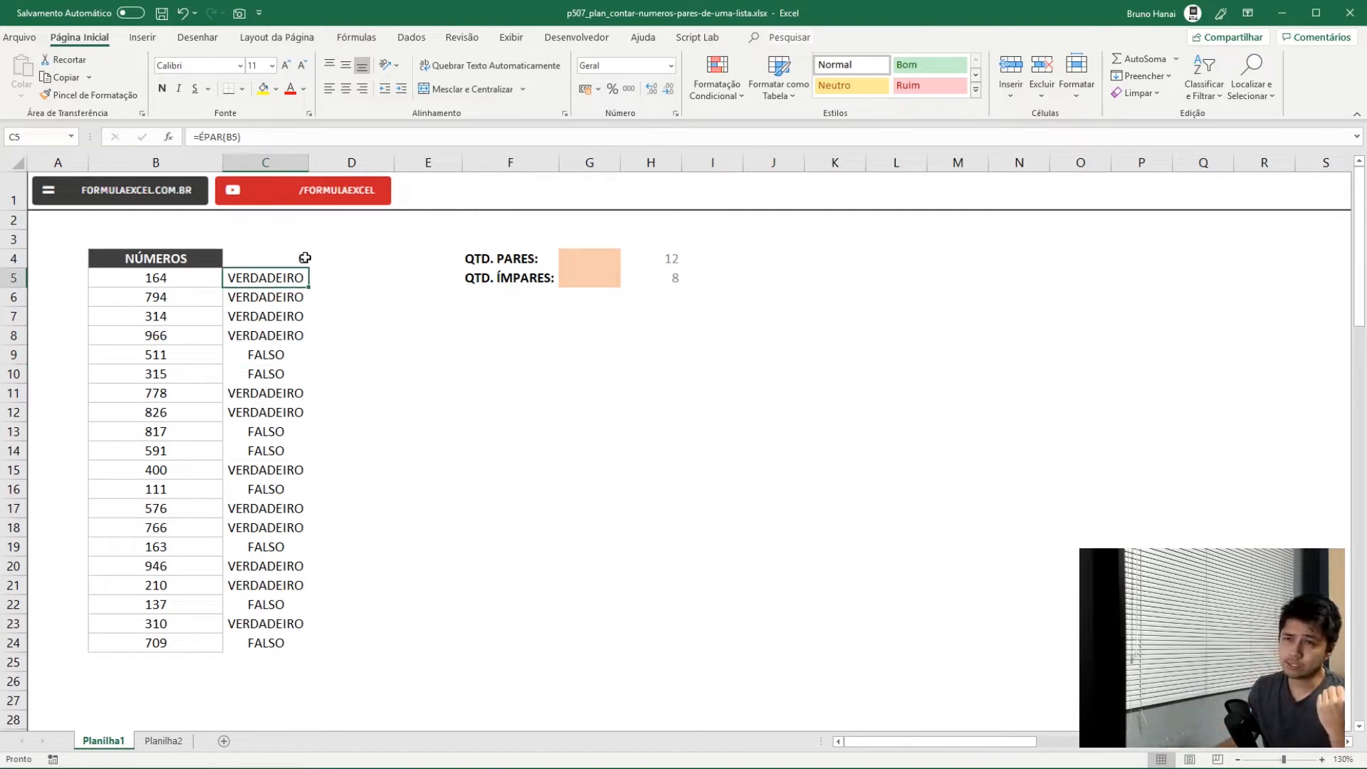
left_click(304, 258)
key("Delete")
key("Down")
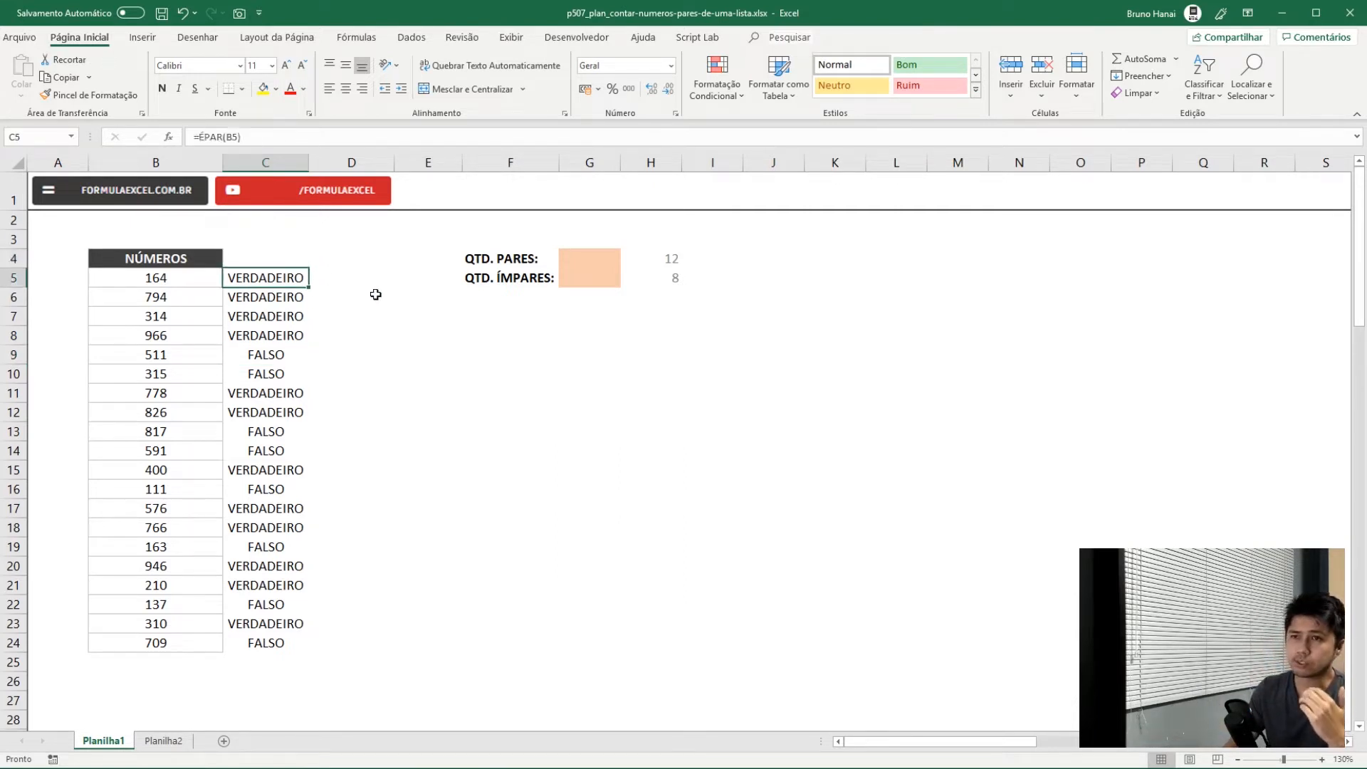
- Convert the logical value to a number with =C5+0 in cell D5, and fill the formula down to D10
key("Right")
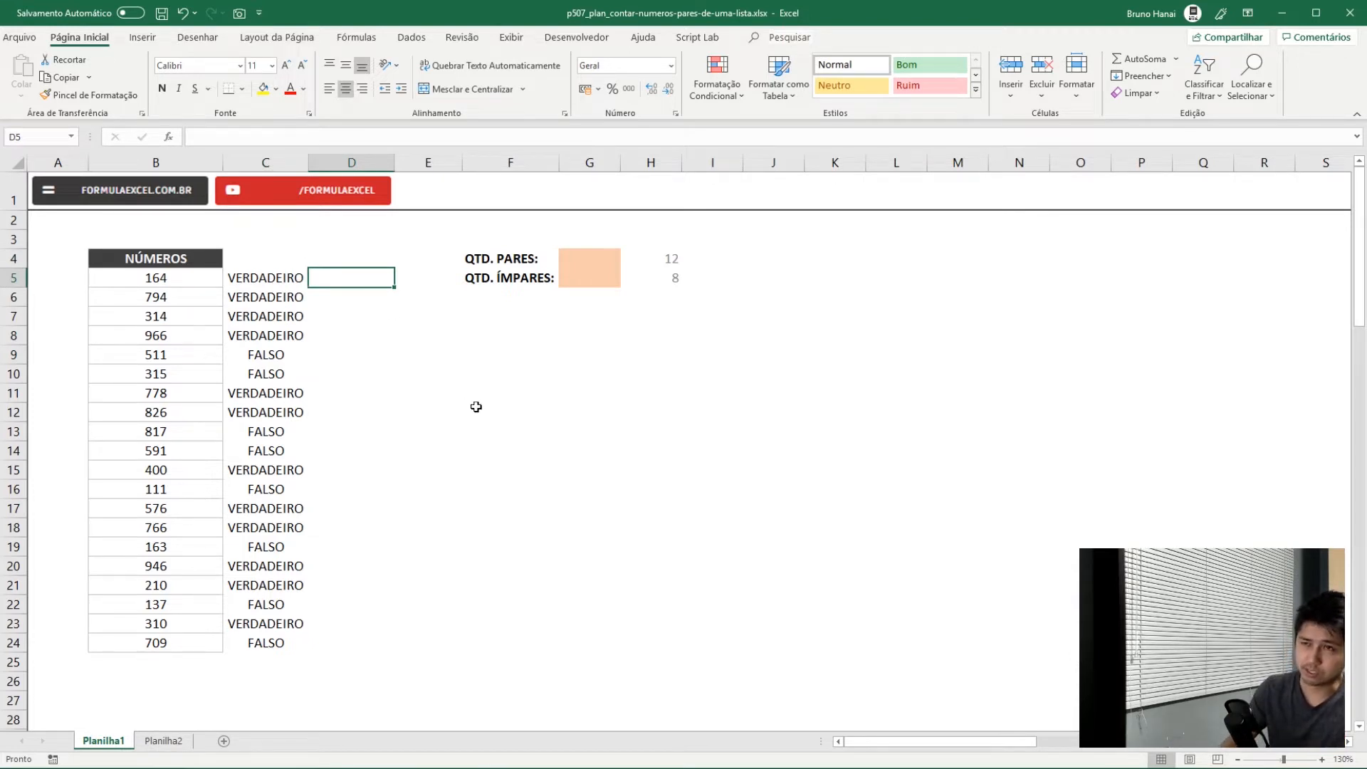
type("=")
key("Left")
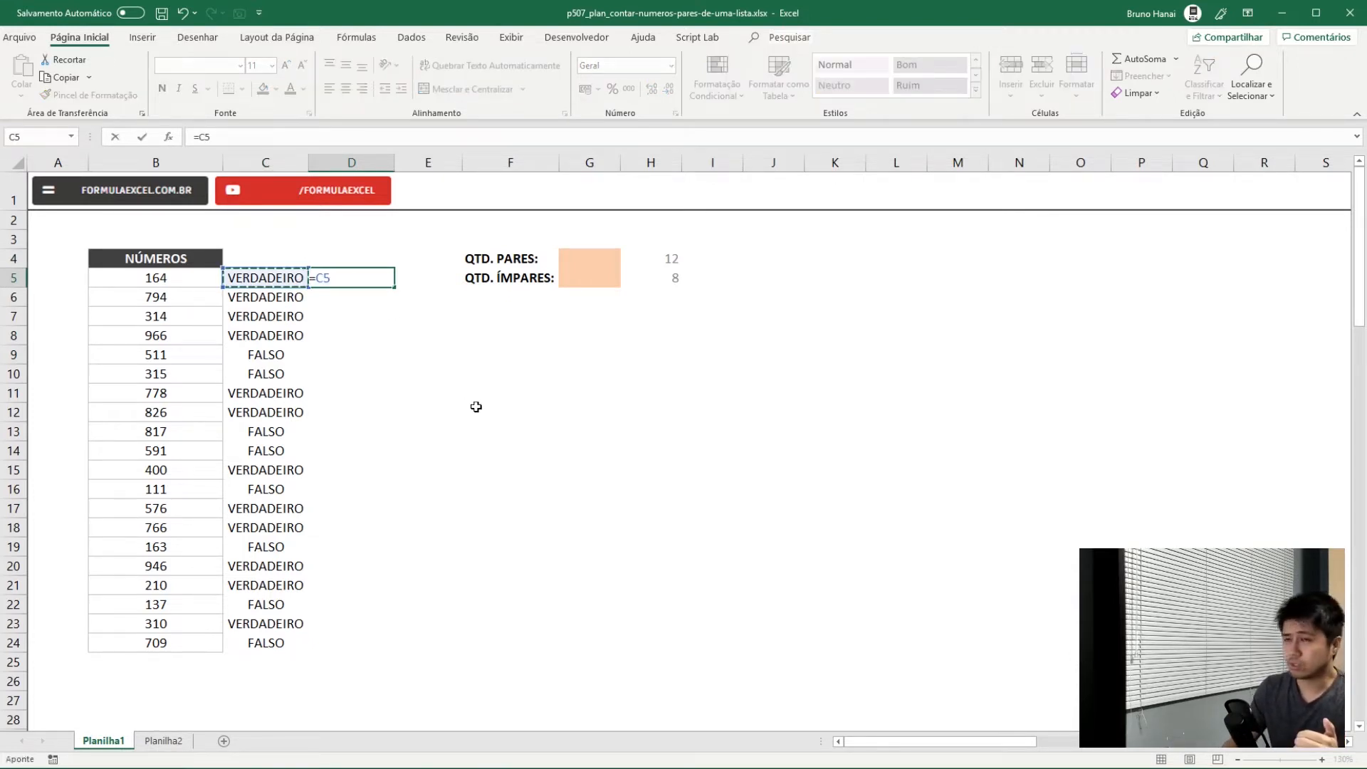
type("+0")
key("ctrl+Return")
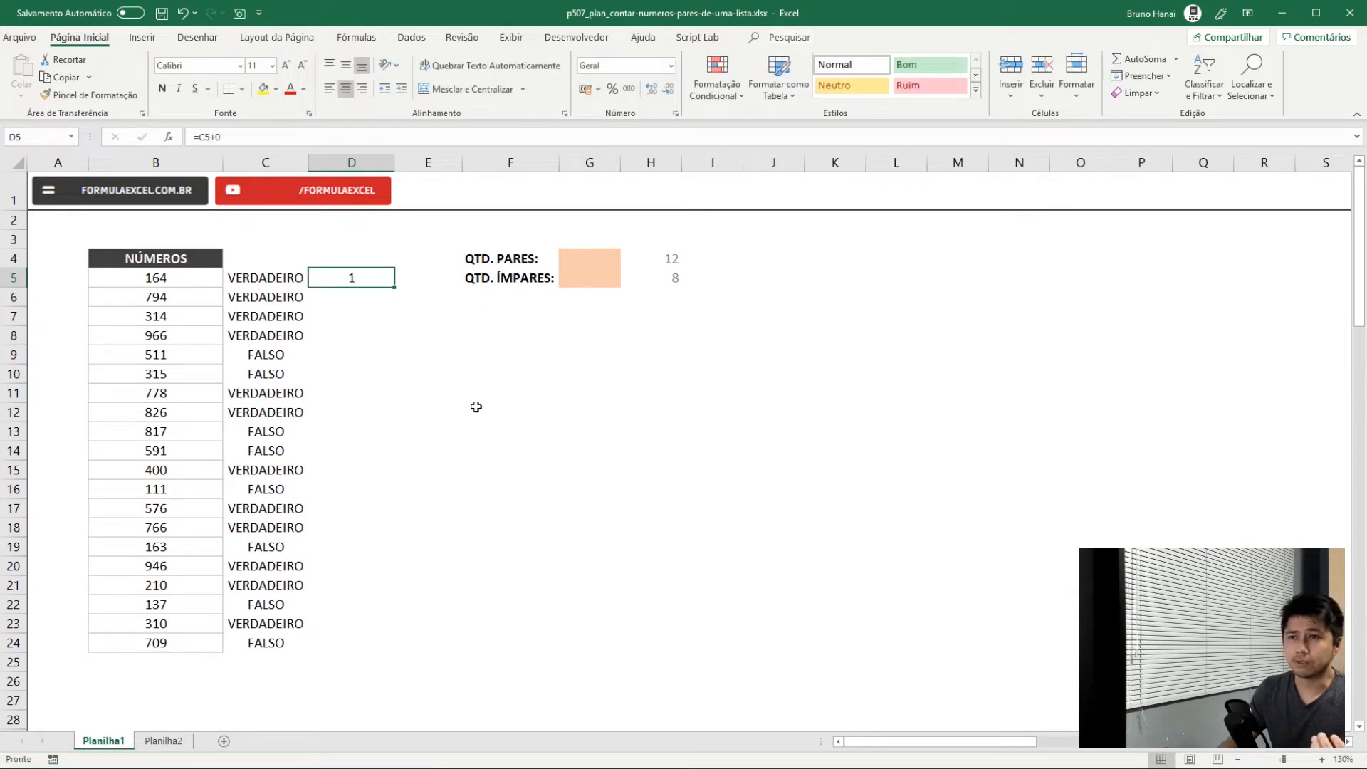
left_click_drag(394, 287, 397, 384)
- Compare the logical values in C5, C8 and C9 with the converted numbers in D5 and D9
left_click(283, 360)
left_click(366, 356)
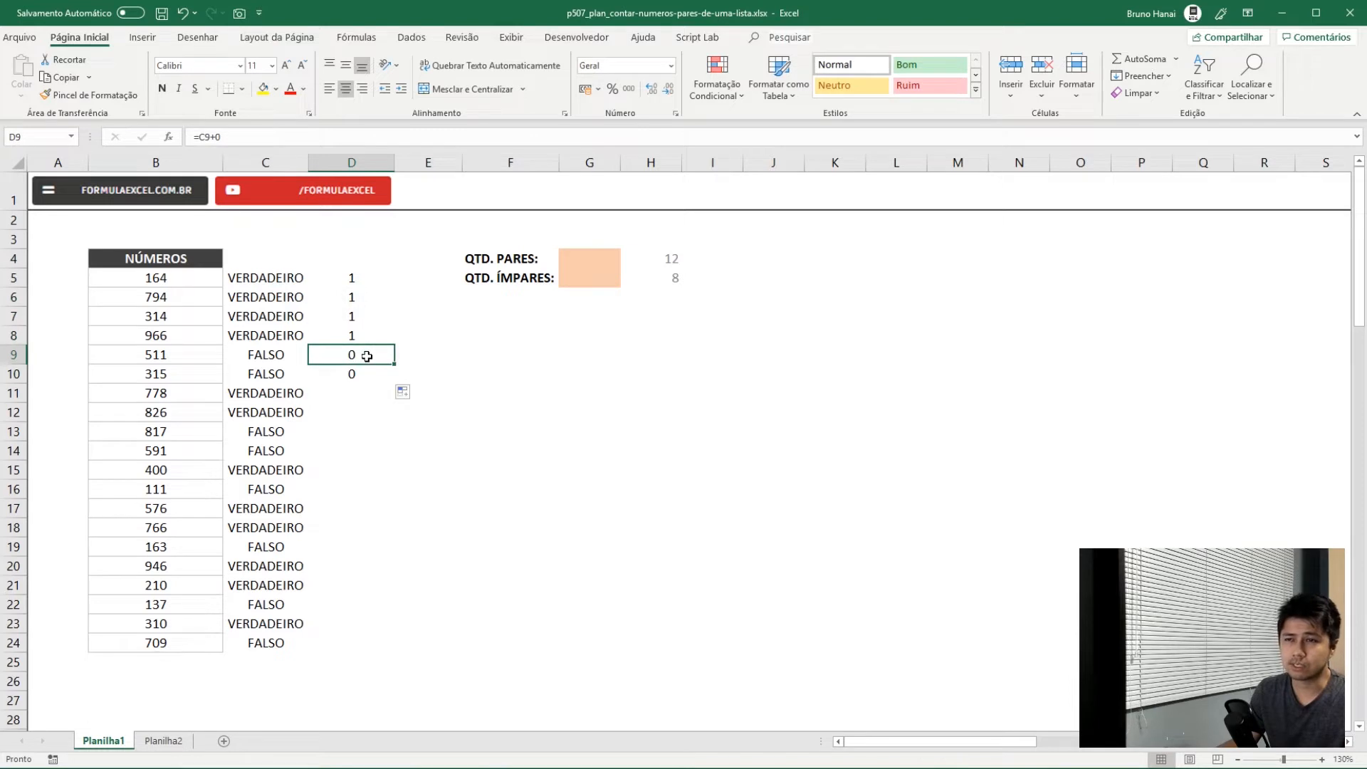
left_click(281, 282)
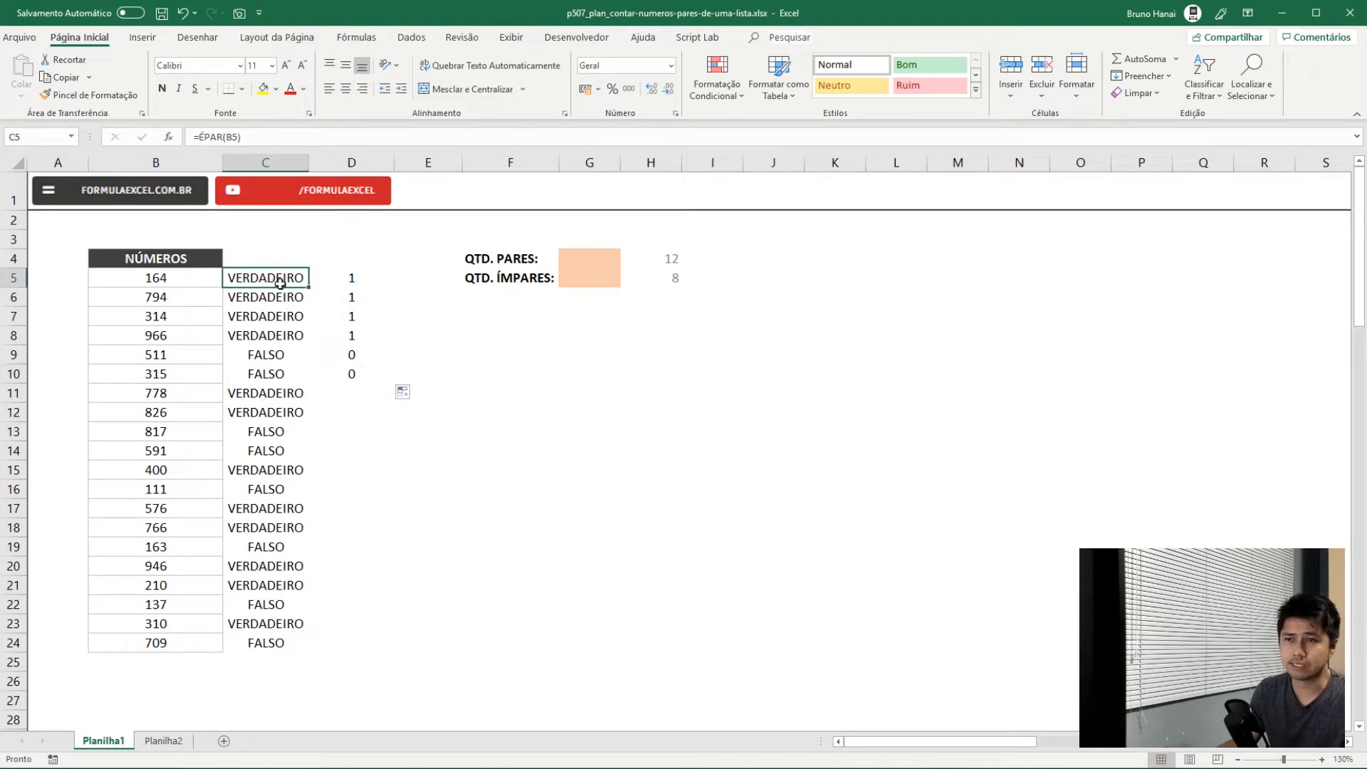
left_click(292, 355)
left_click(334, 280)
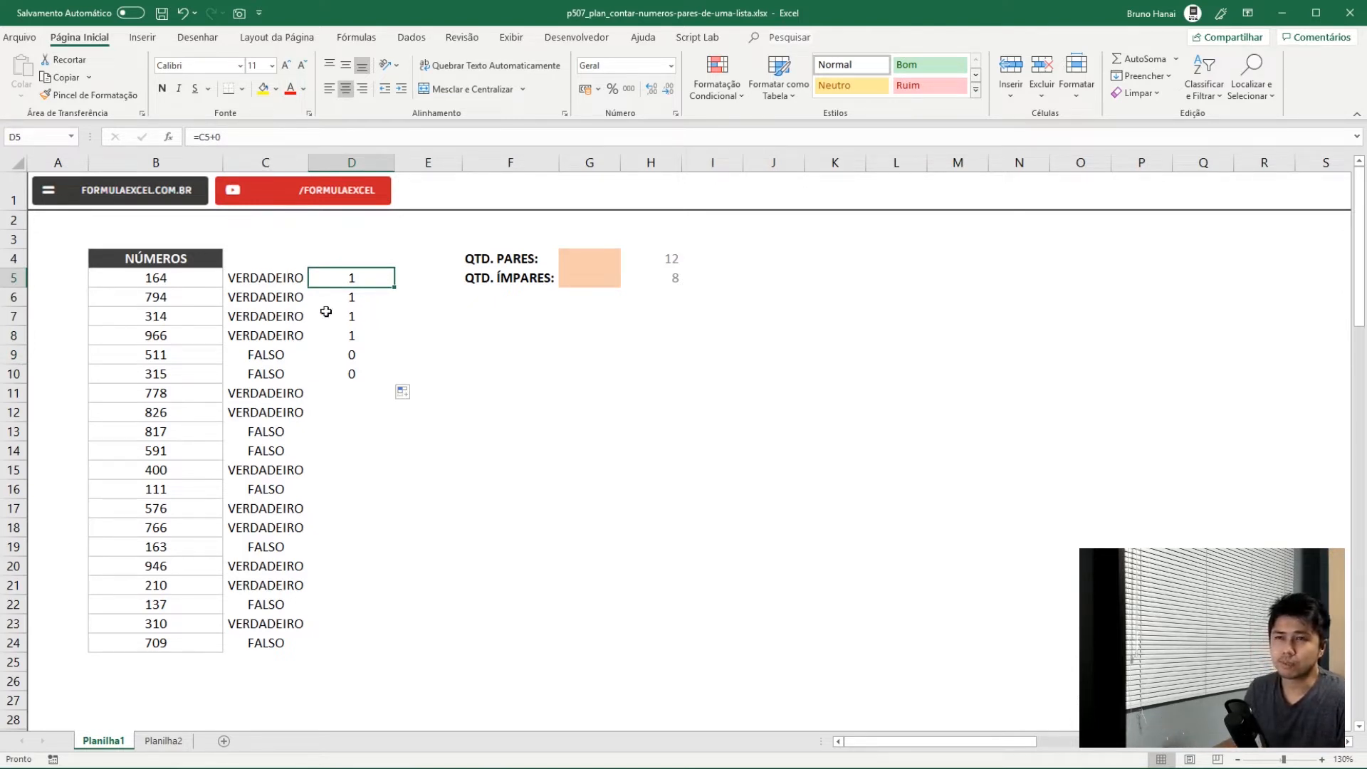
left_click_drag(283, 336, 285, 355)
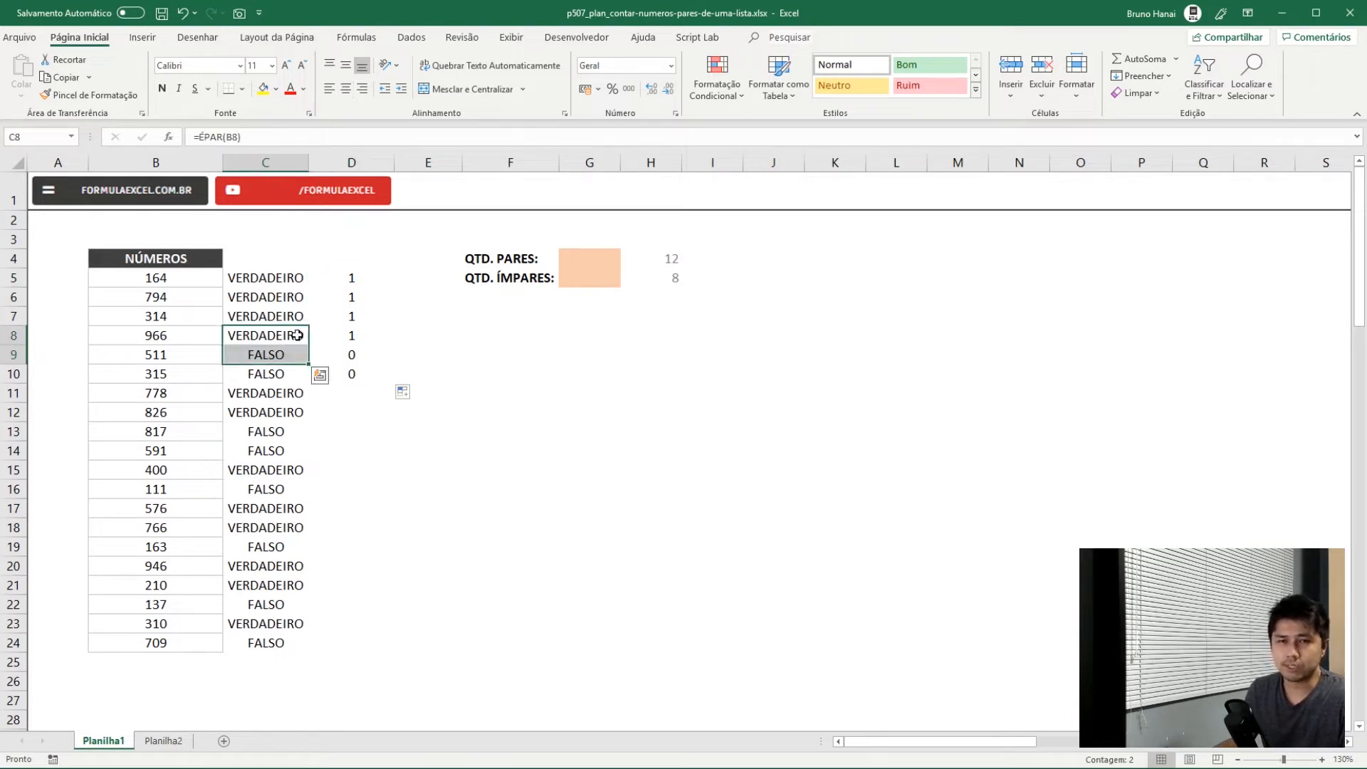
- Change the conversion formula in D5 to =C5*1, fill it down to D10, and check D5 against C5
left_click(348, 271)
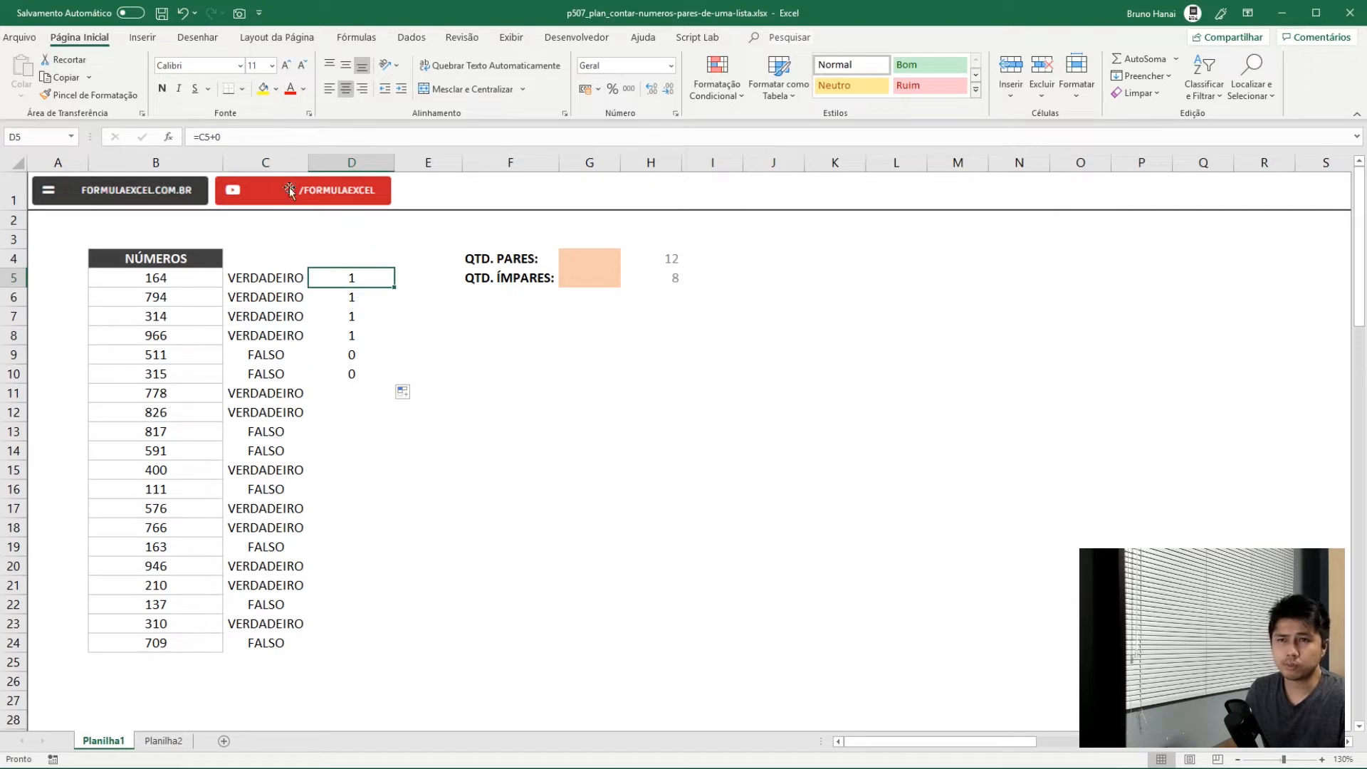
left_click(257, 137)
key("BackSpace")
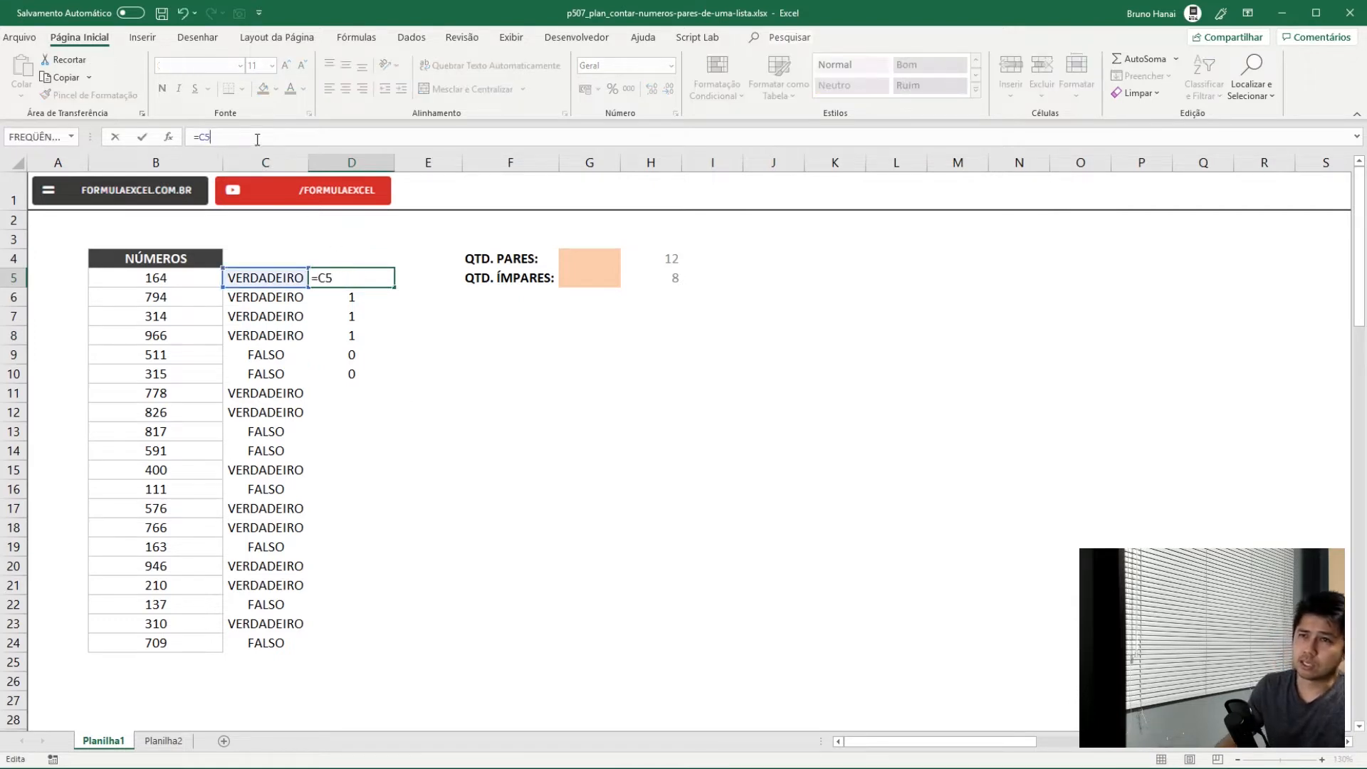
type("*1")
key("ctrl+Return")
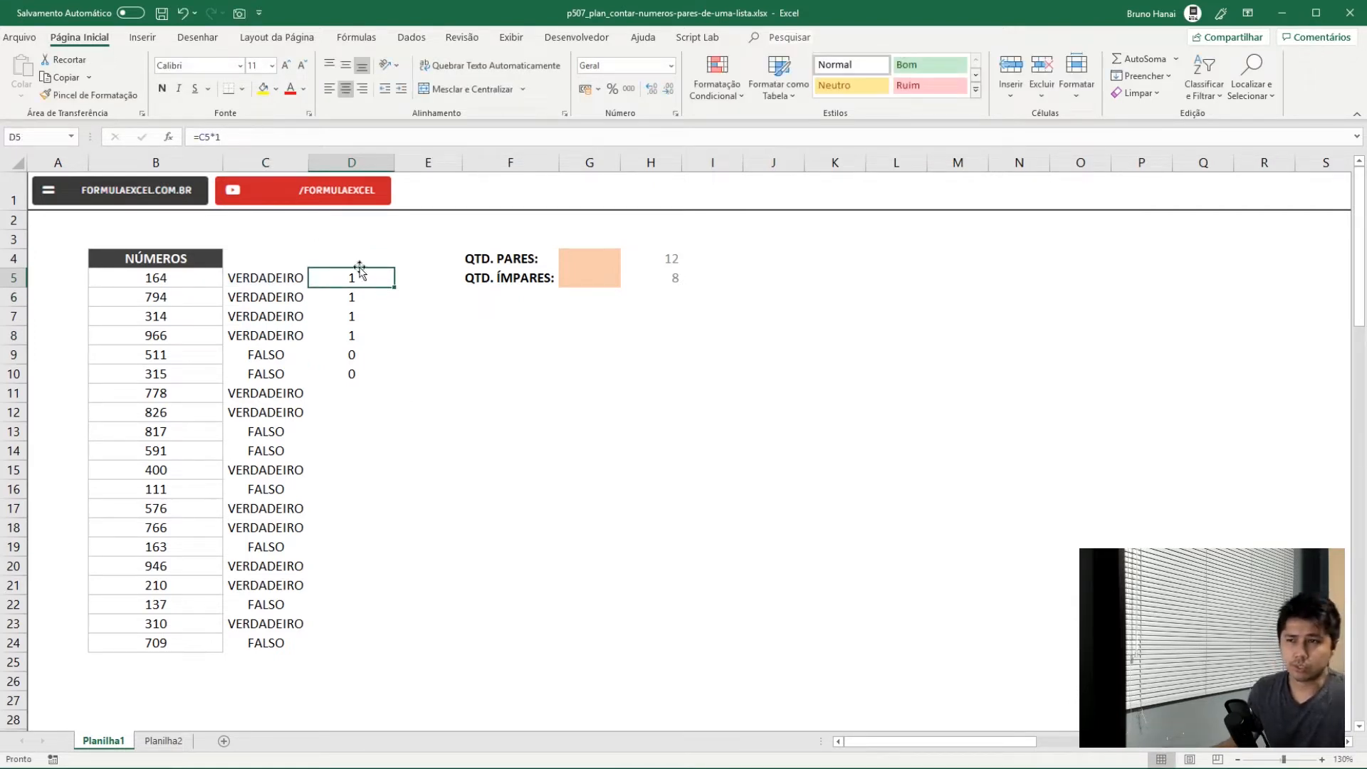
left_click_drag(394, 283, 385, 375)
left_click(278, 282)
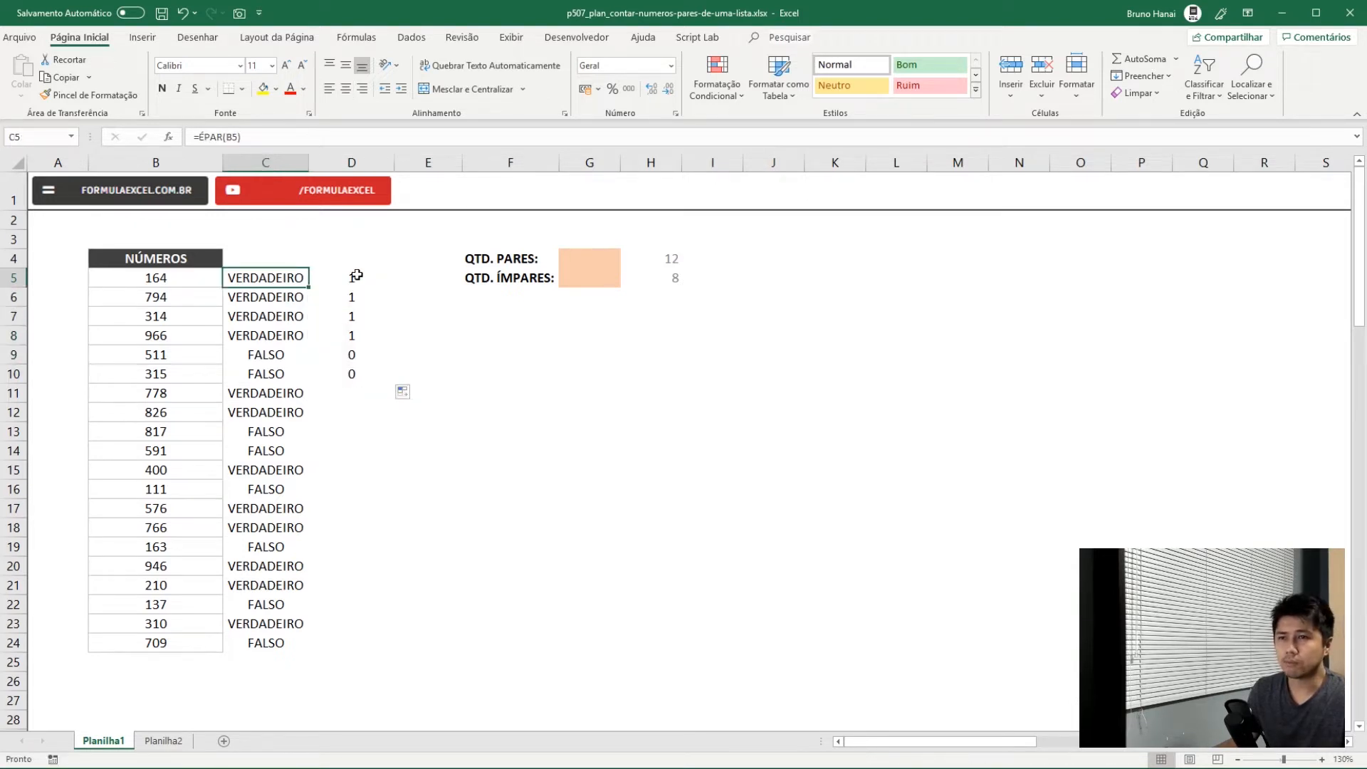
left_click(356, 275)
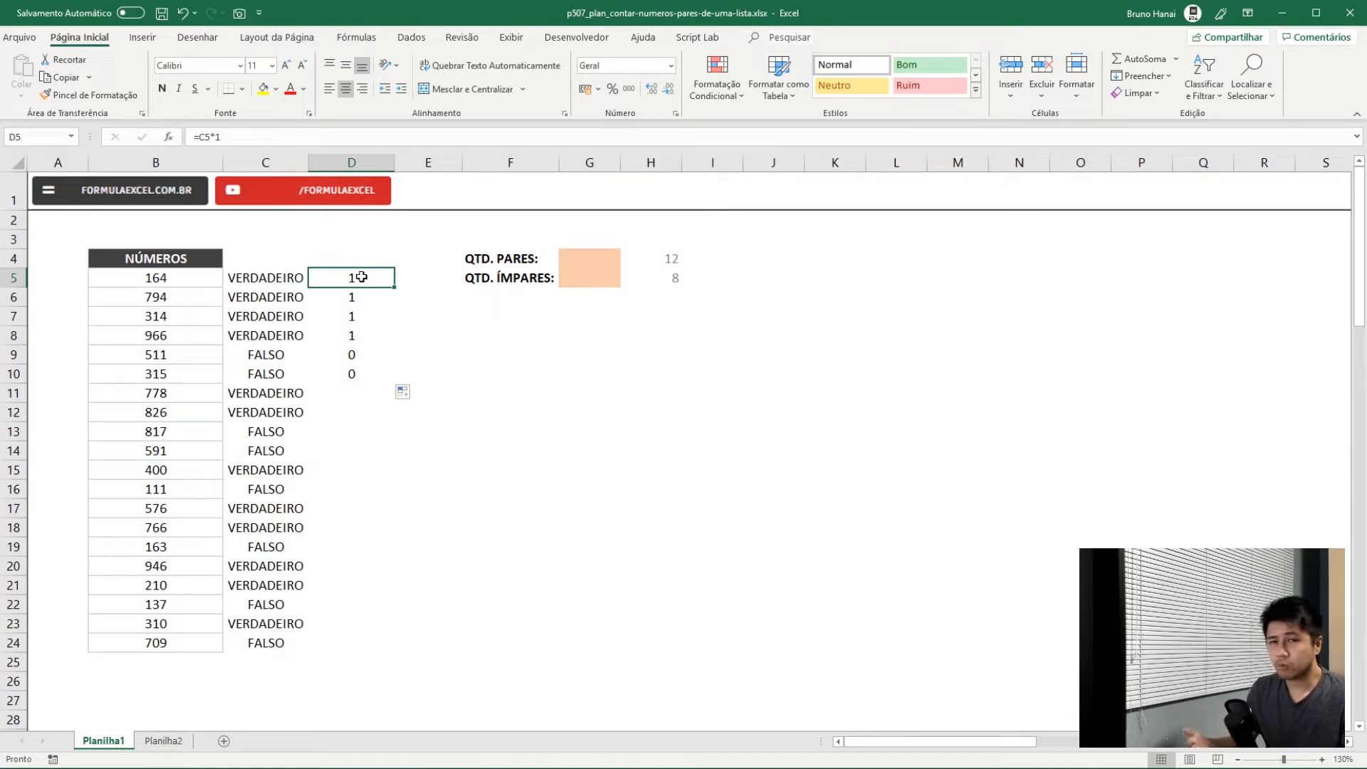
left_click(302, 277)
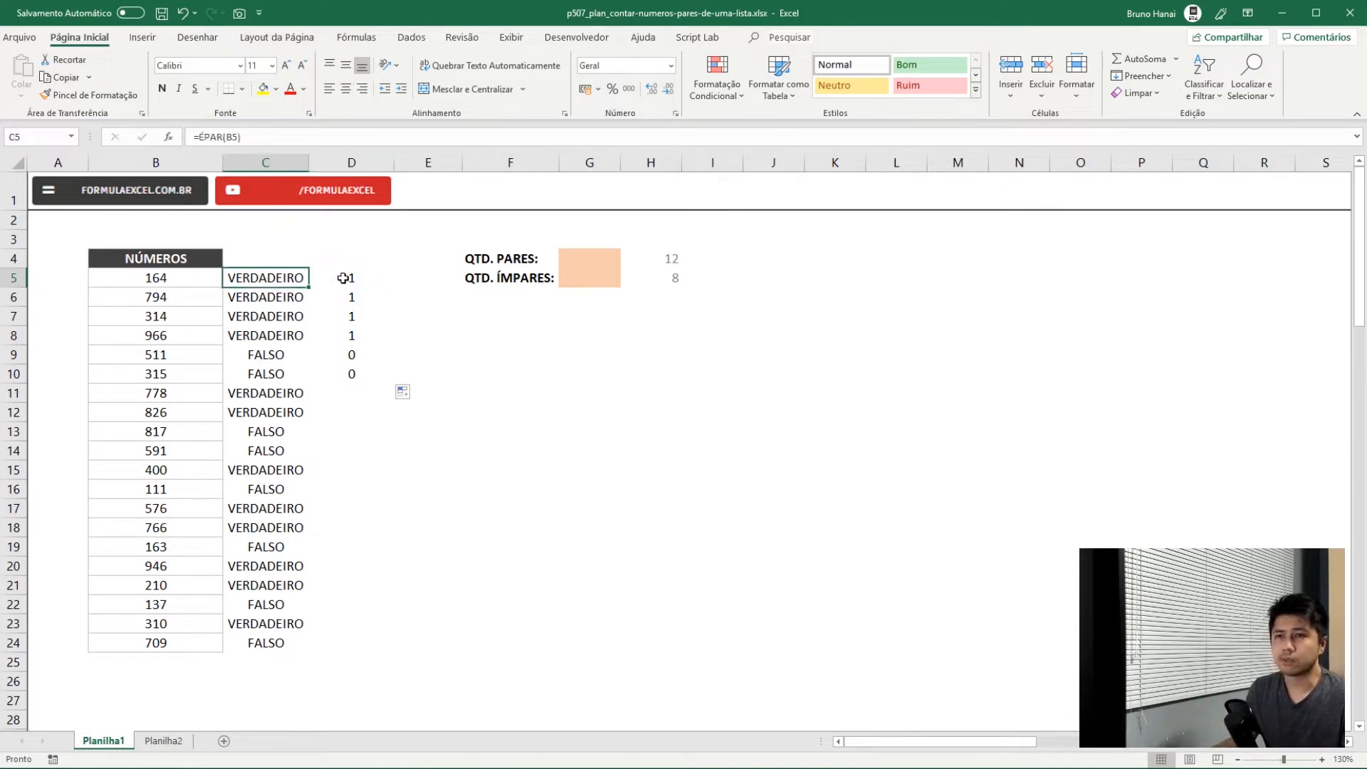
- Replace the formula in D5 with =INT(C5) and fill it down to D24
left_click(375, 277)
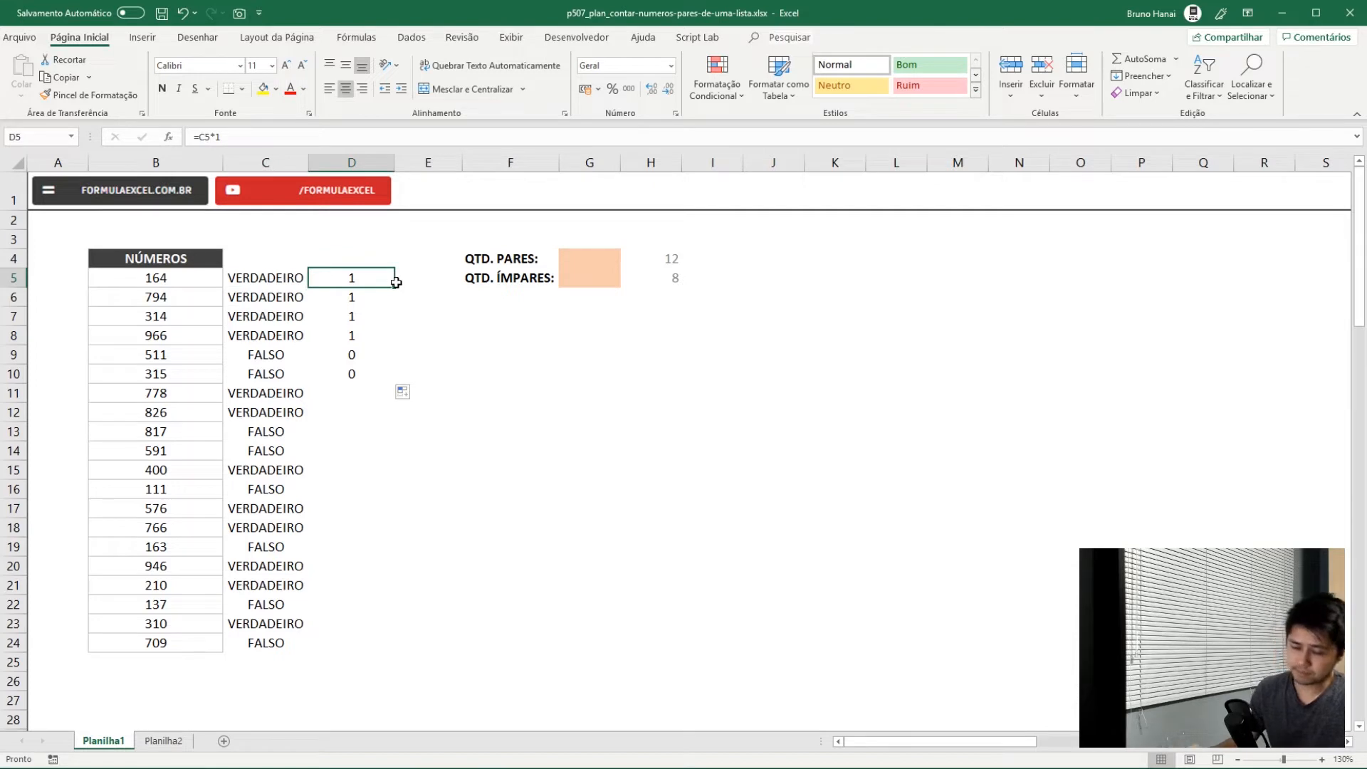
type("=INT")
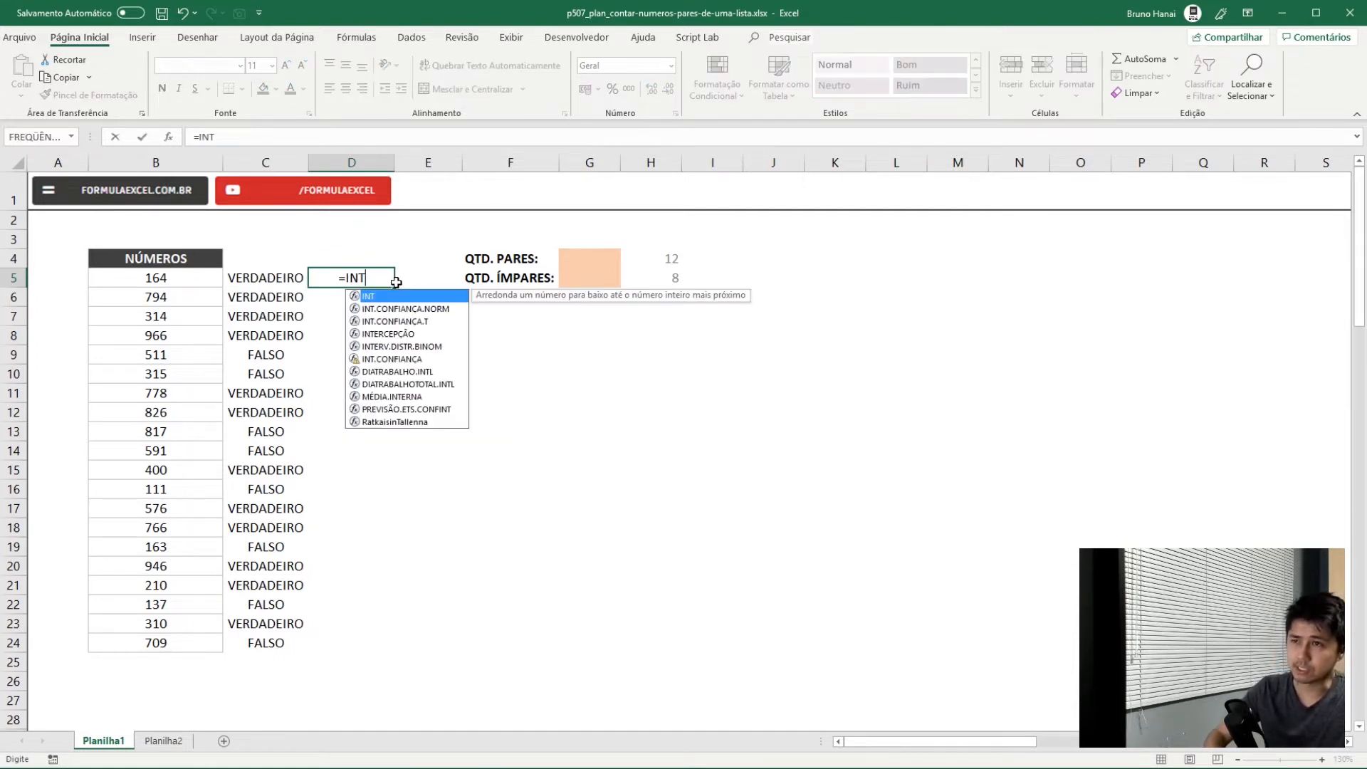
type("(")
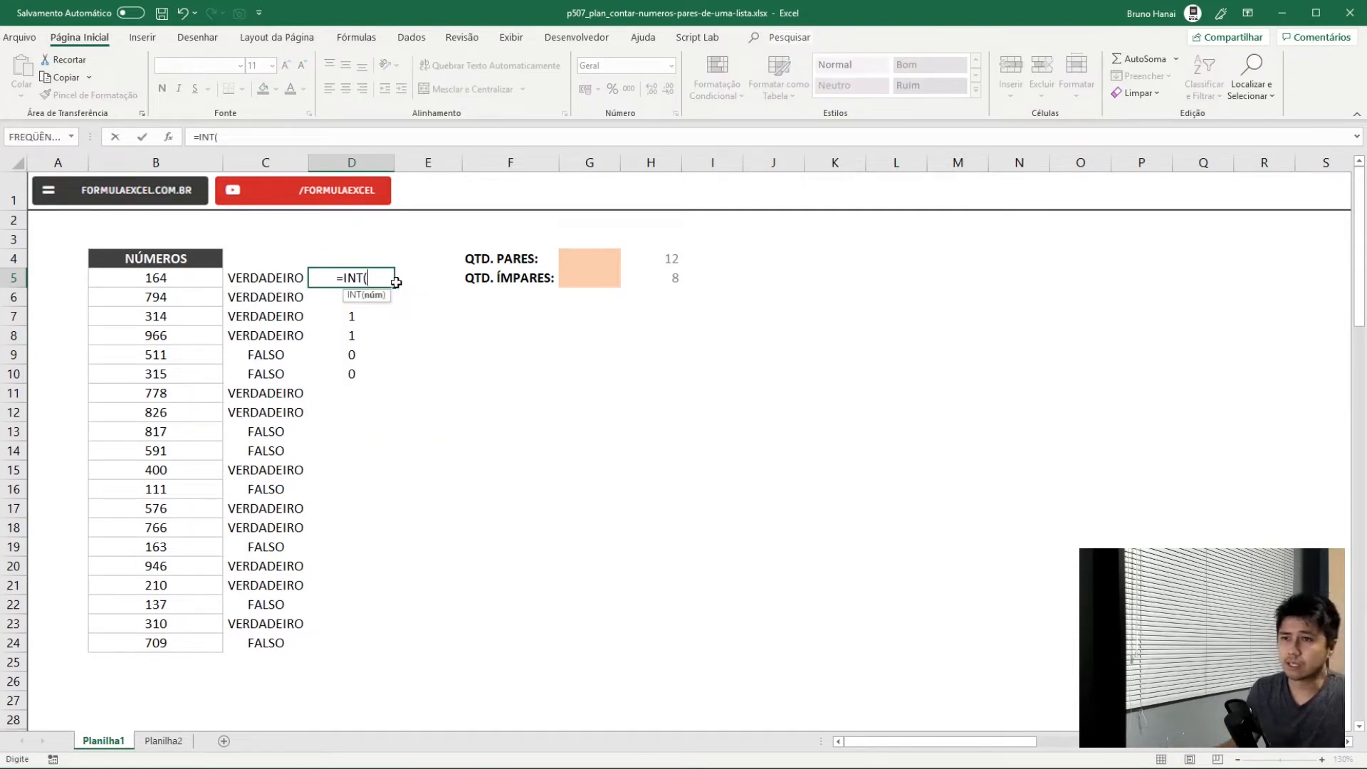
left_click(275, 281)
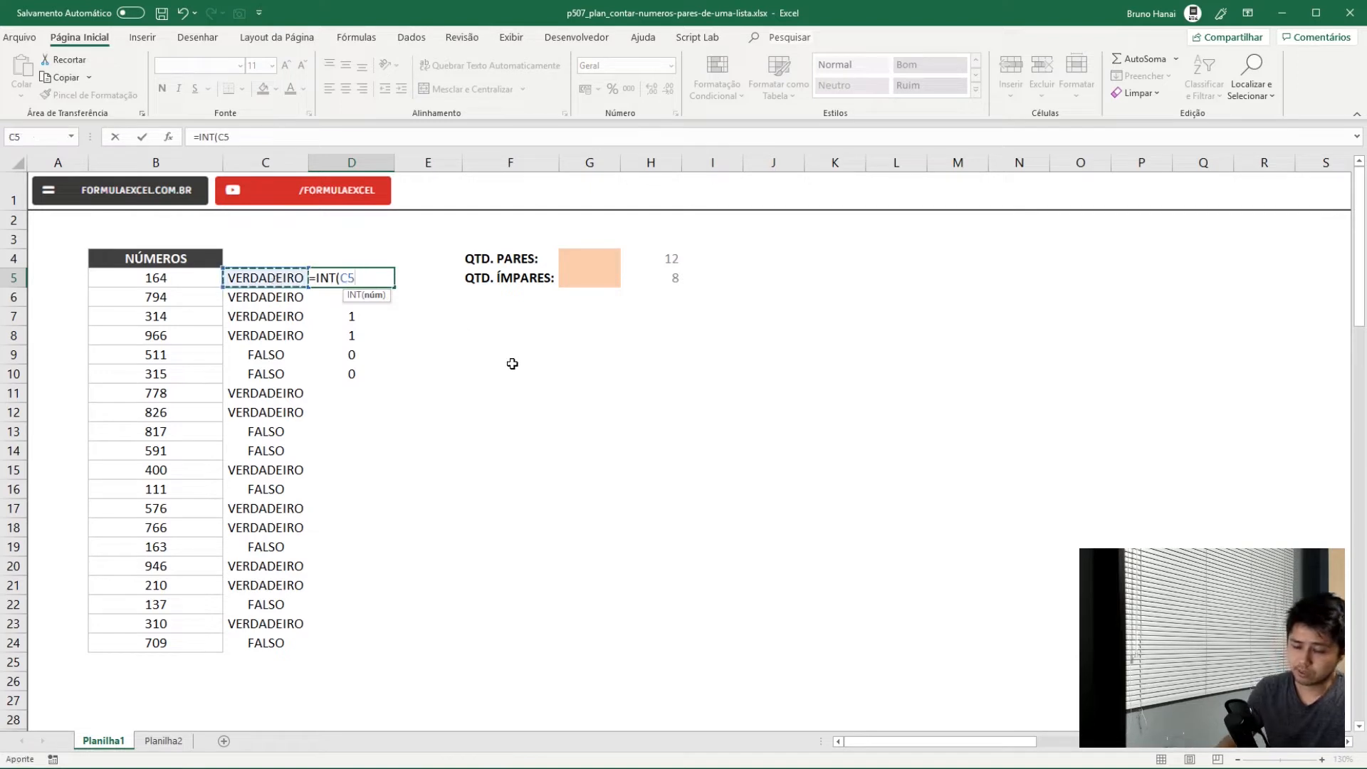
type(")")
key("Return")
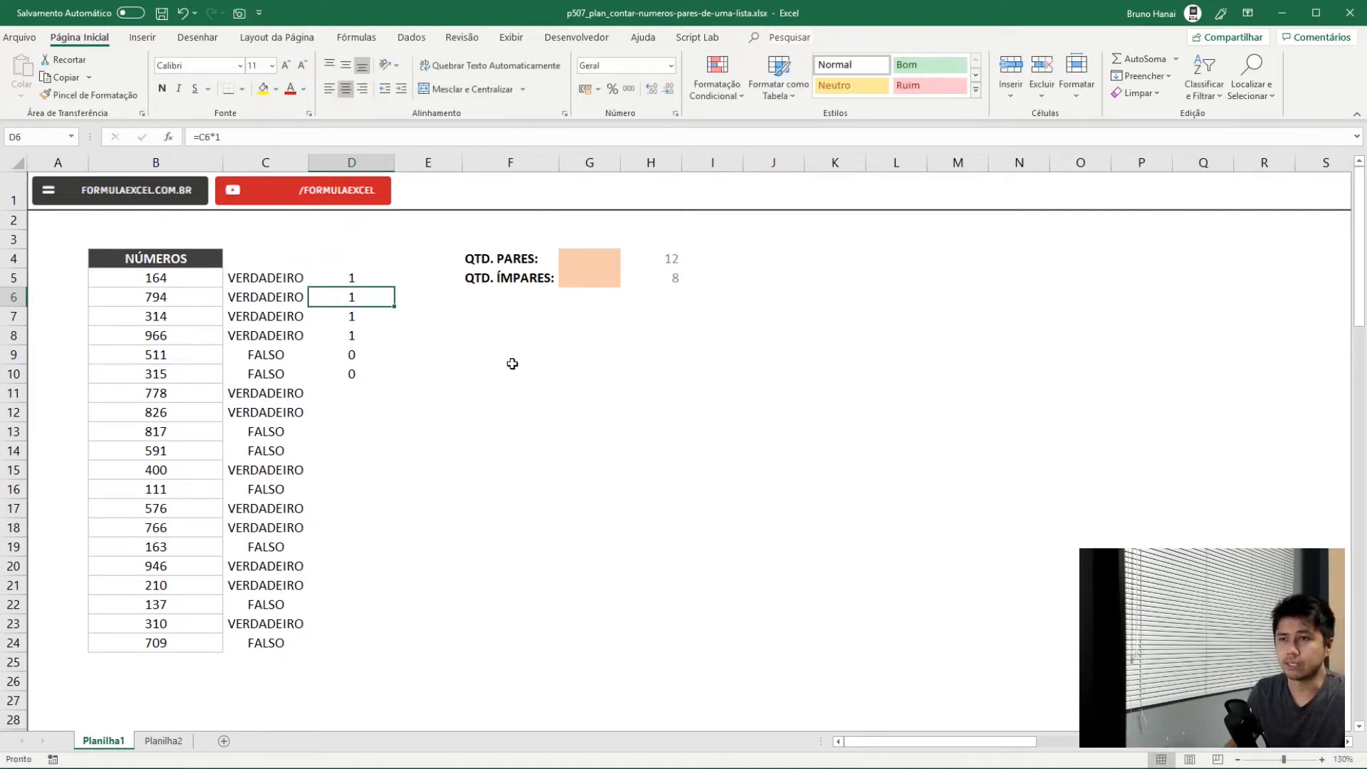
key("Up")
left_click_drag(396, 287, 402, 649)
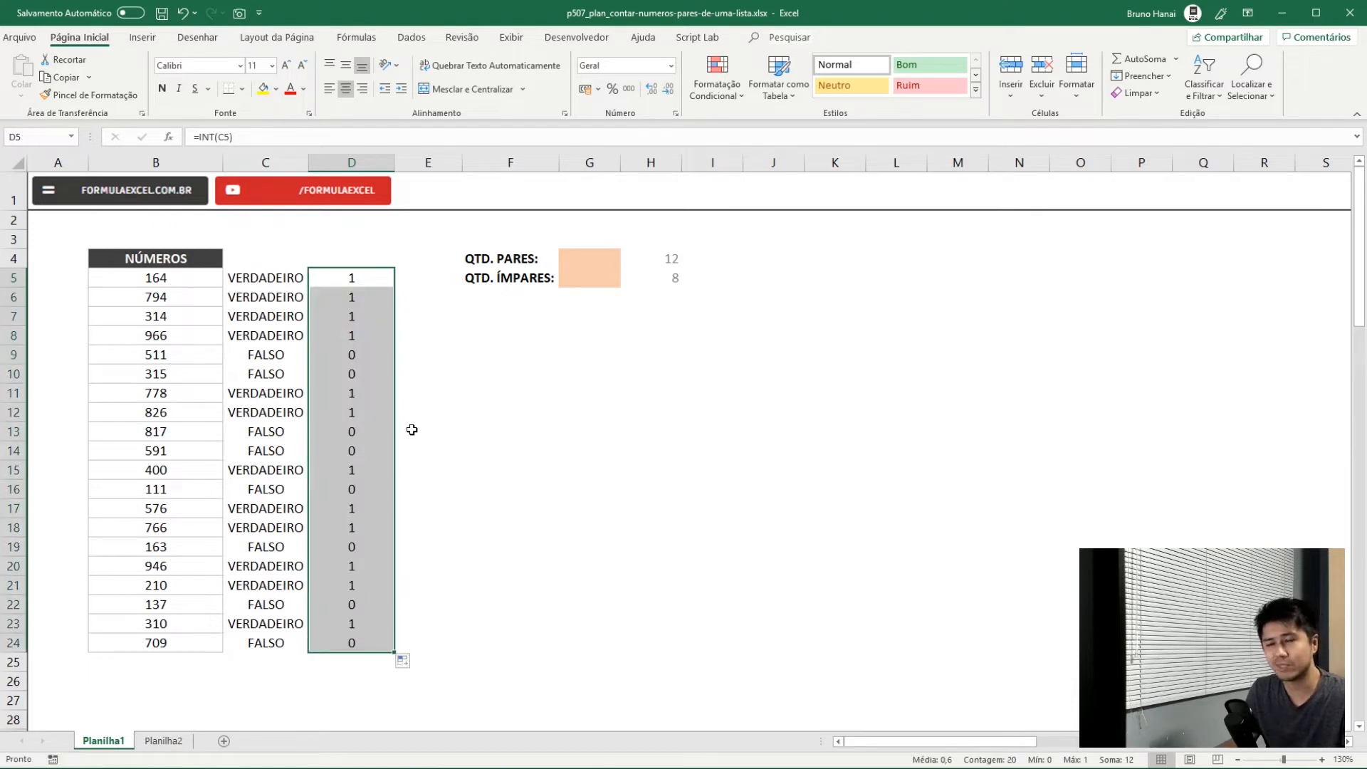
- Check the converted values in D5 and D9, and total the column with =SOMA(D5:D24) in cell D4
left_click(368, 277)
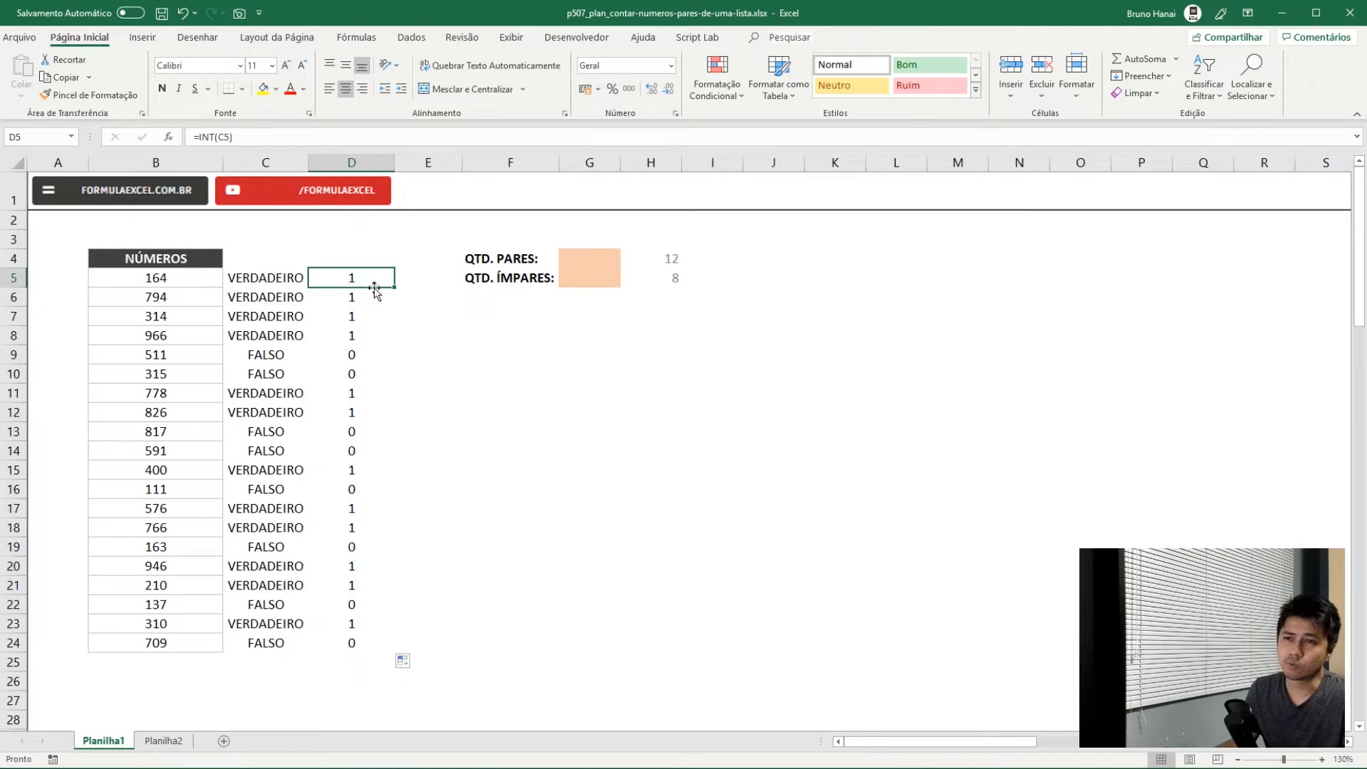
left_click(361, 354)
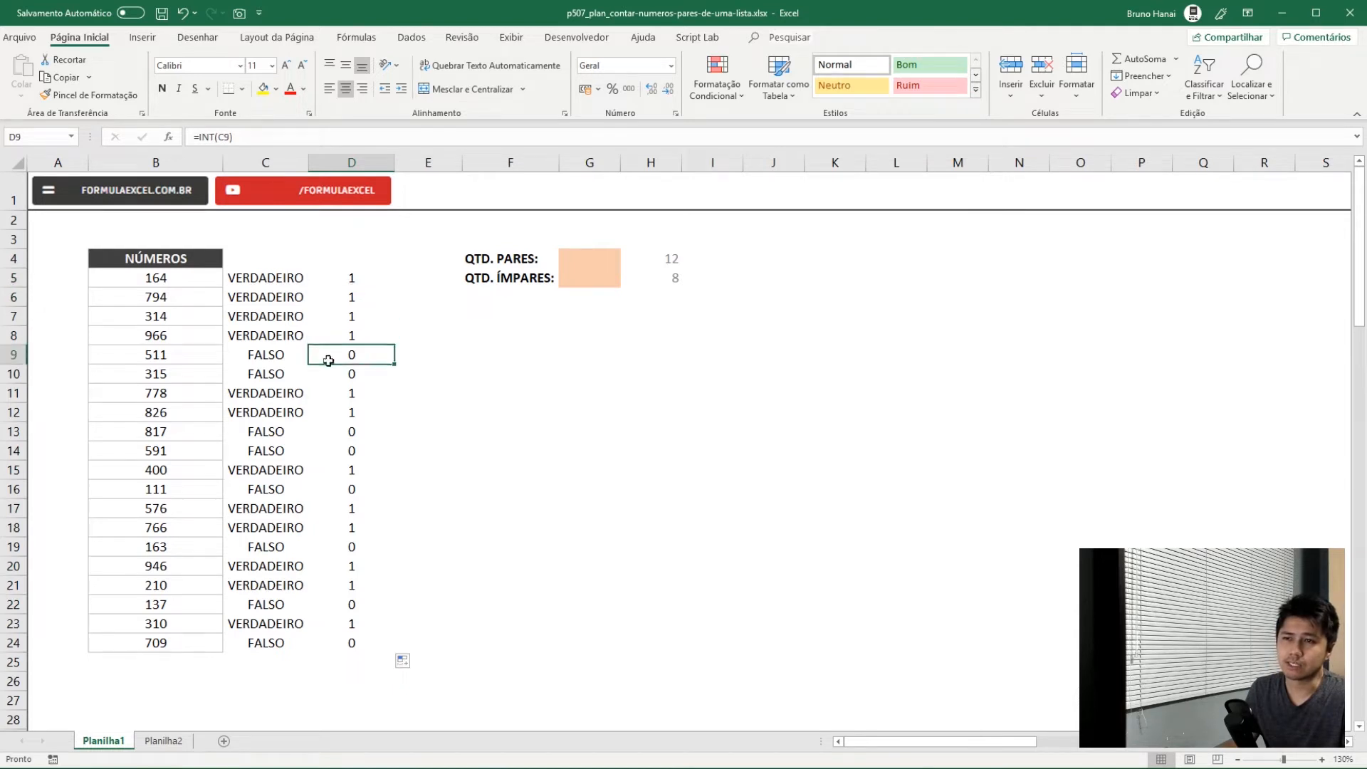
left_click(346, 263)
type("=SOMA(")
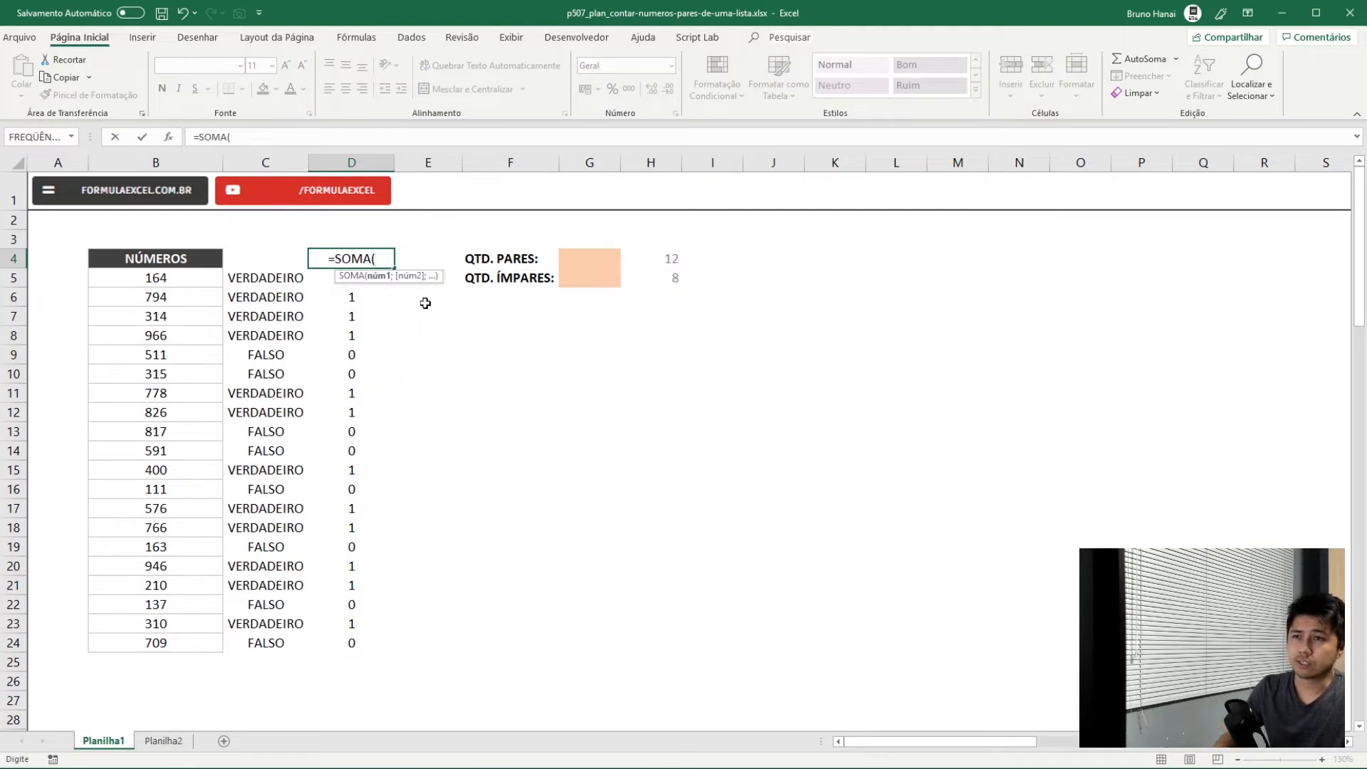
key("Down")
key("ctrl+shift+Down")
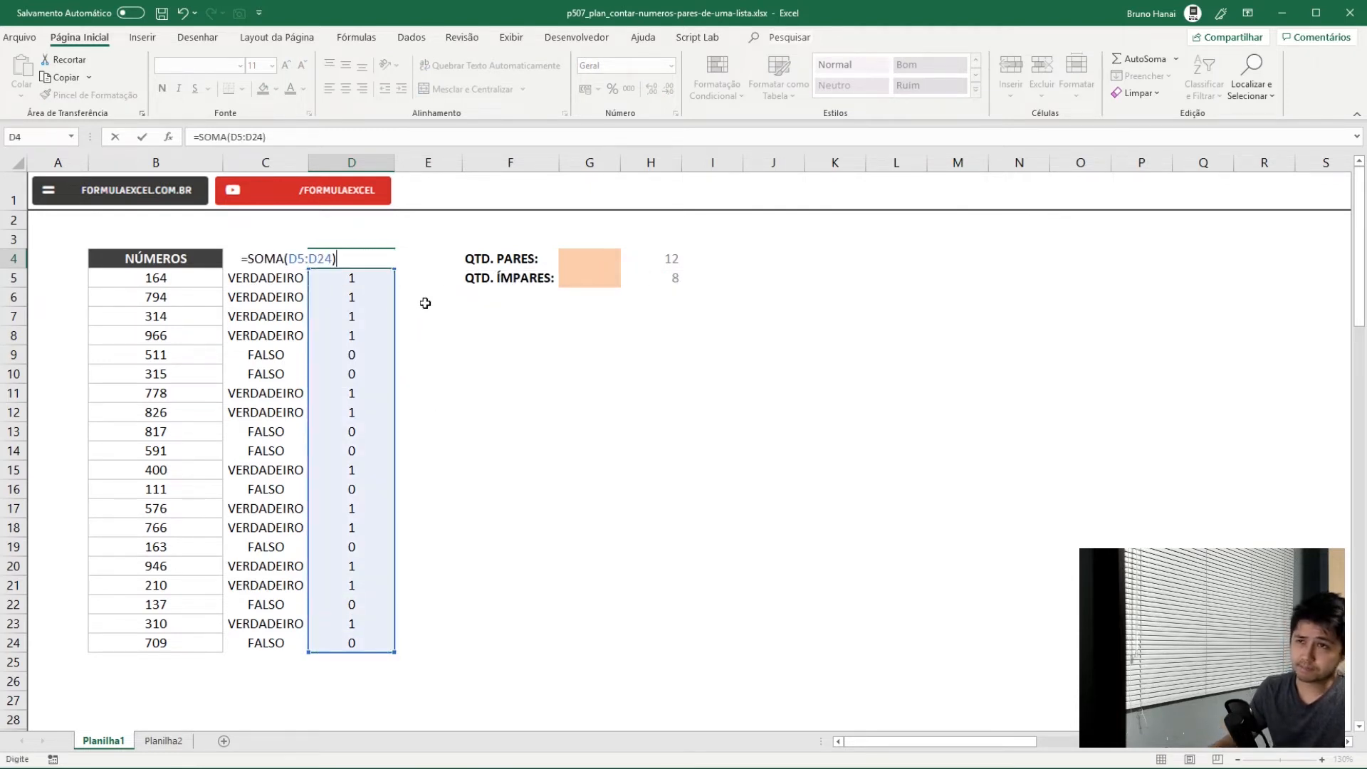
key("Return")
key("Up")
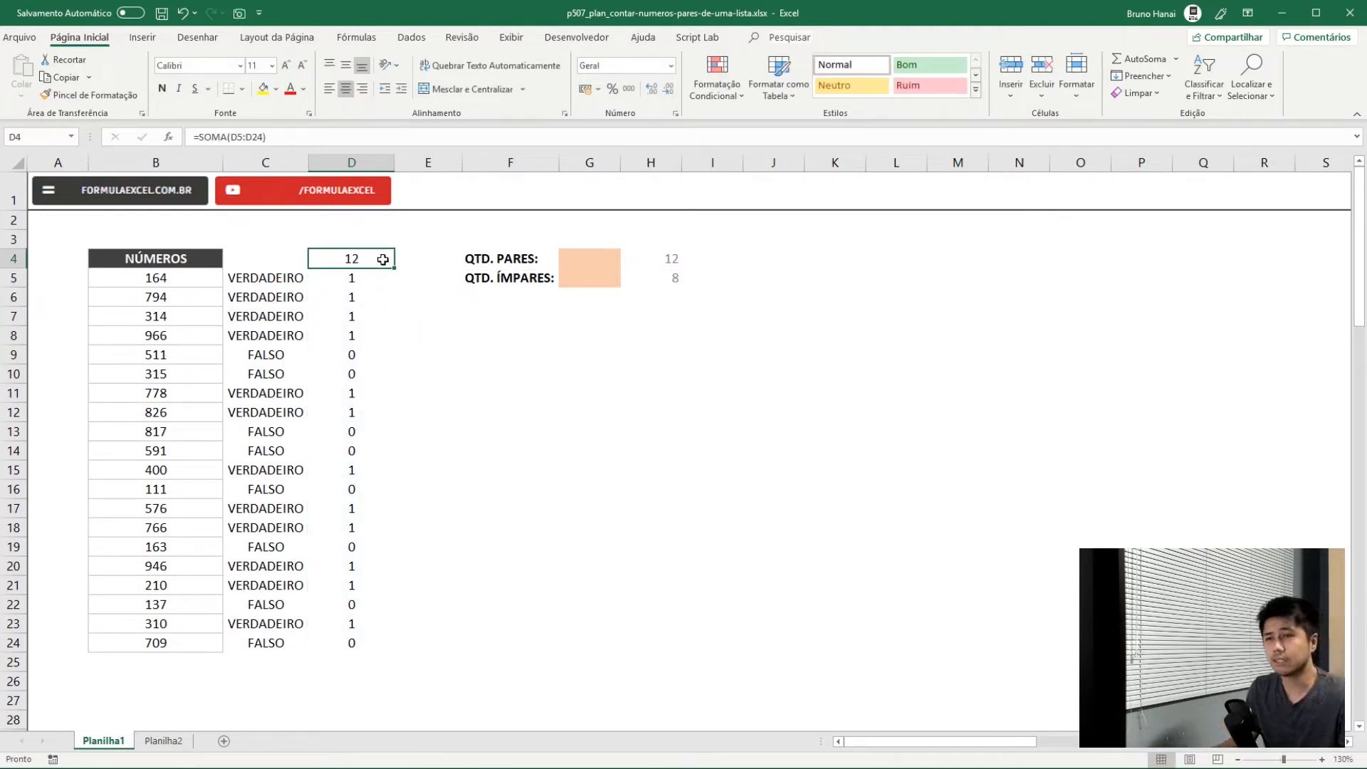
- Review the total in D4, the helper values in columns C and D, the number list, and the empty QTD. PARES cell
left_click(581, 256)
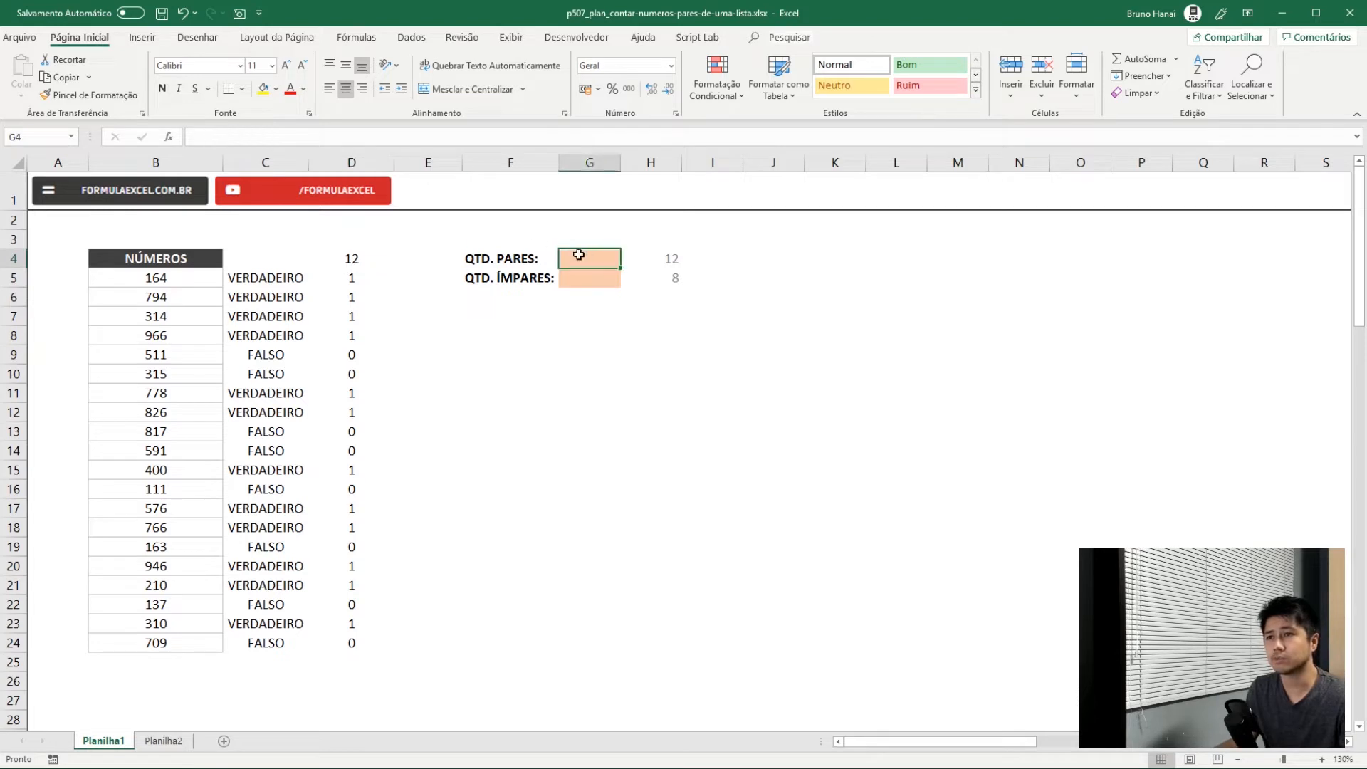
left_click(360, 258)
left_click(602, 258)
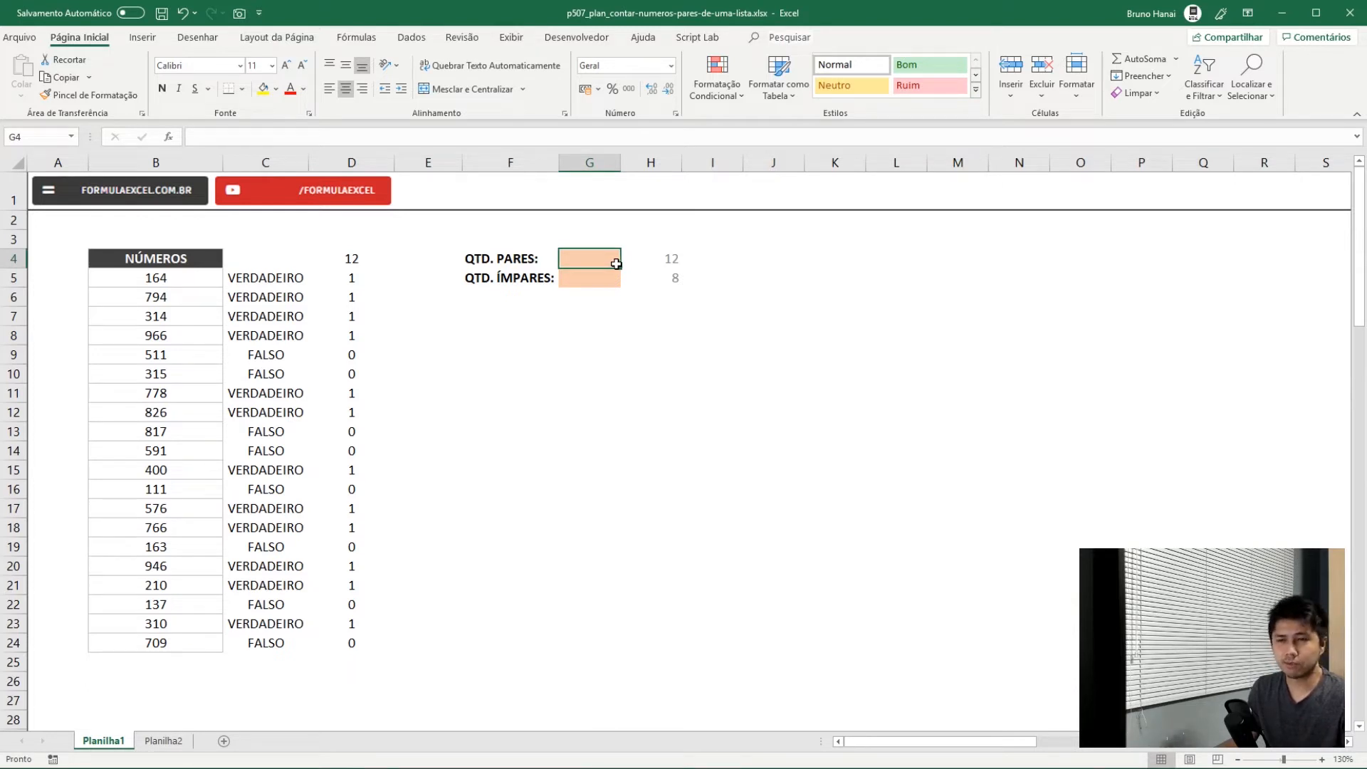
left_click_drag(278, 278, 351, 277)
left_click_drag(274, 294, 338, 292)
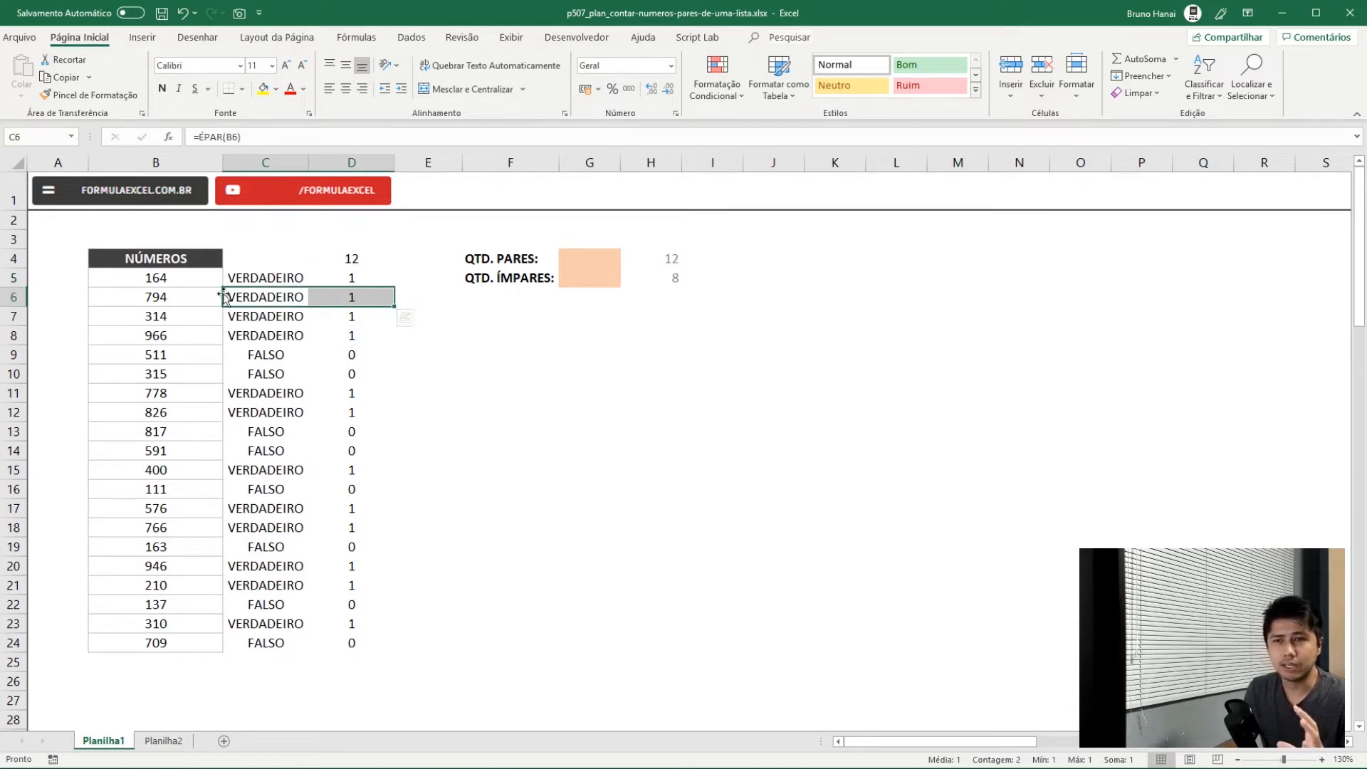
left_click_drag(178, 278, 194, 641)
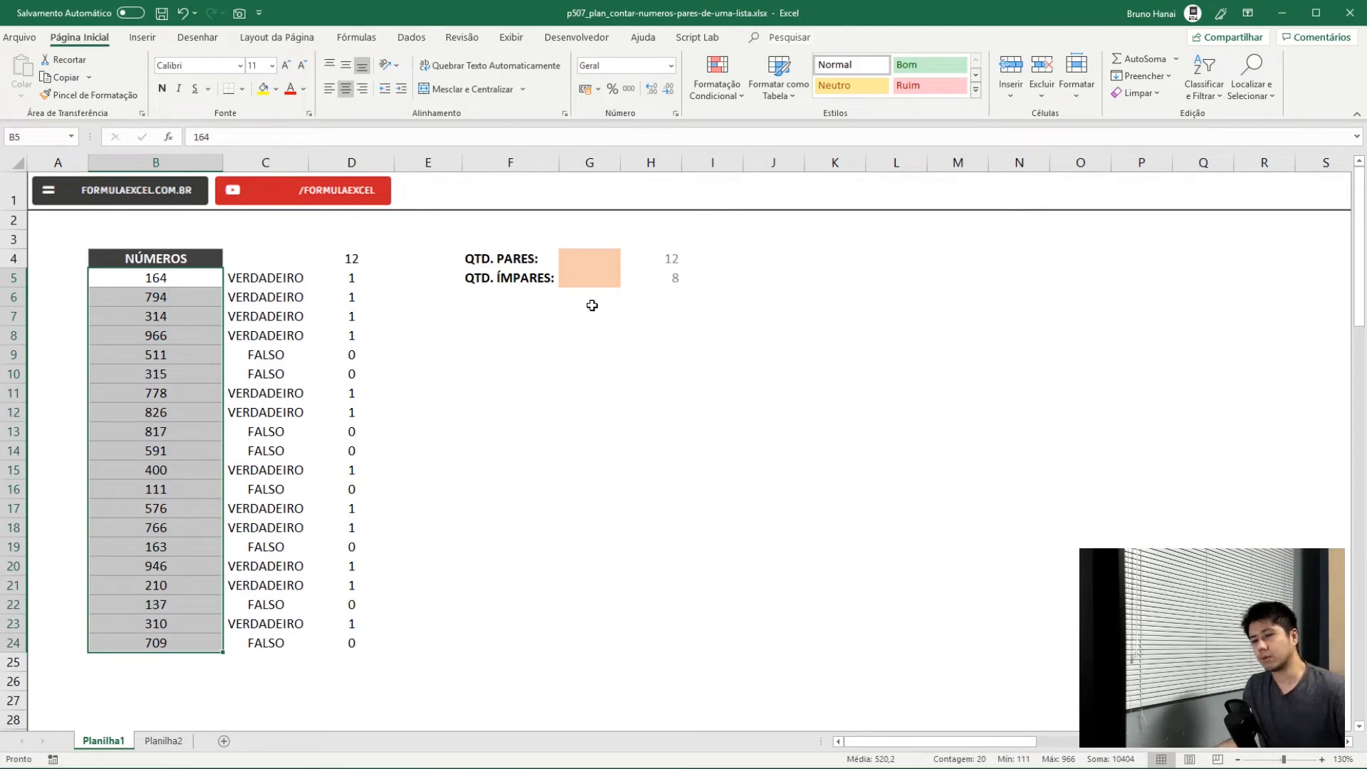
left_click(575, 254)
left_click(303, 274)
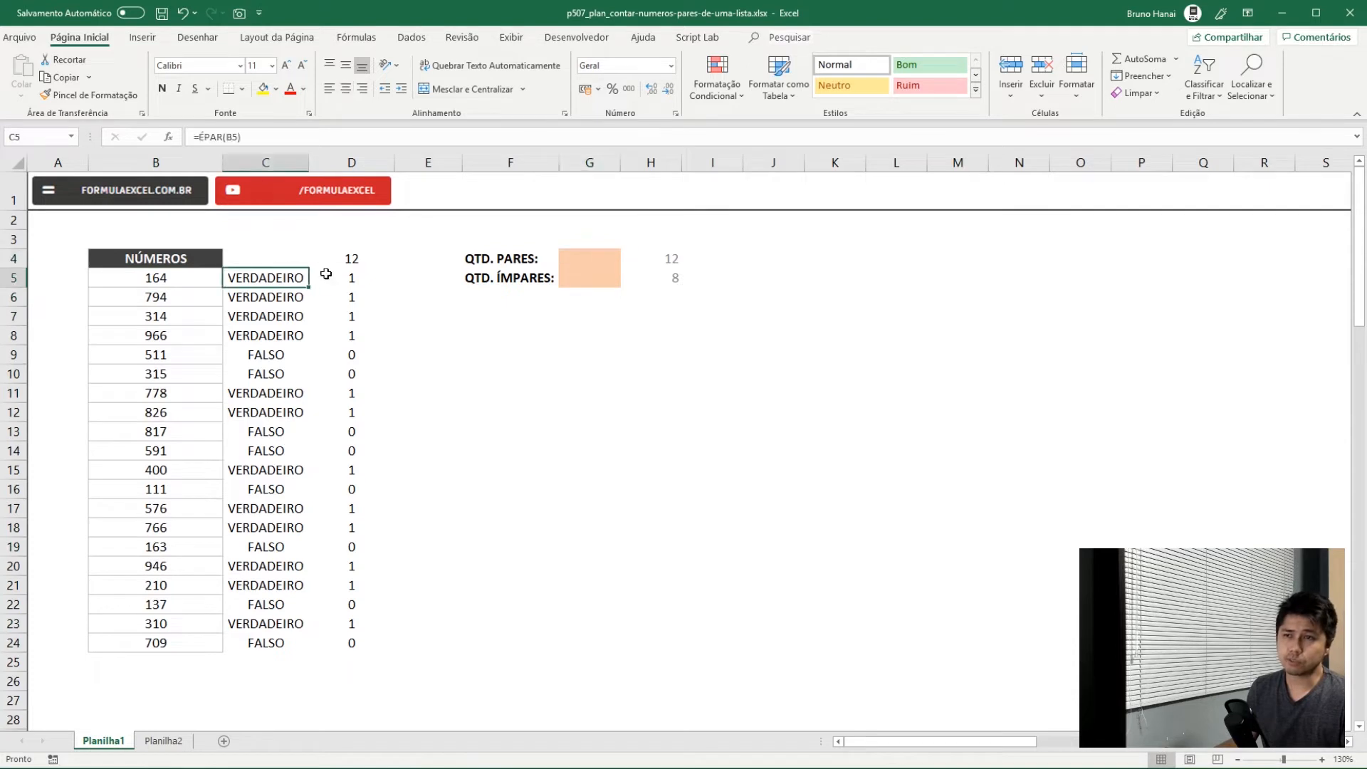
left_click(352, 276)
- Enter =ÉPAR(B5:B24) in the QTD. PARES cell G4 to test the whole number list in one formula
left_click(578, 255)
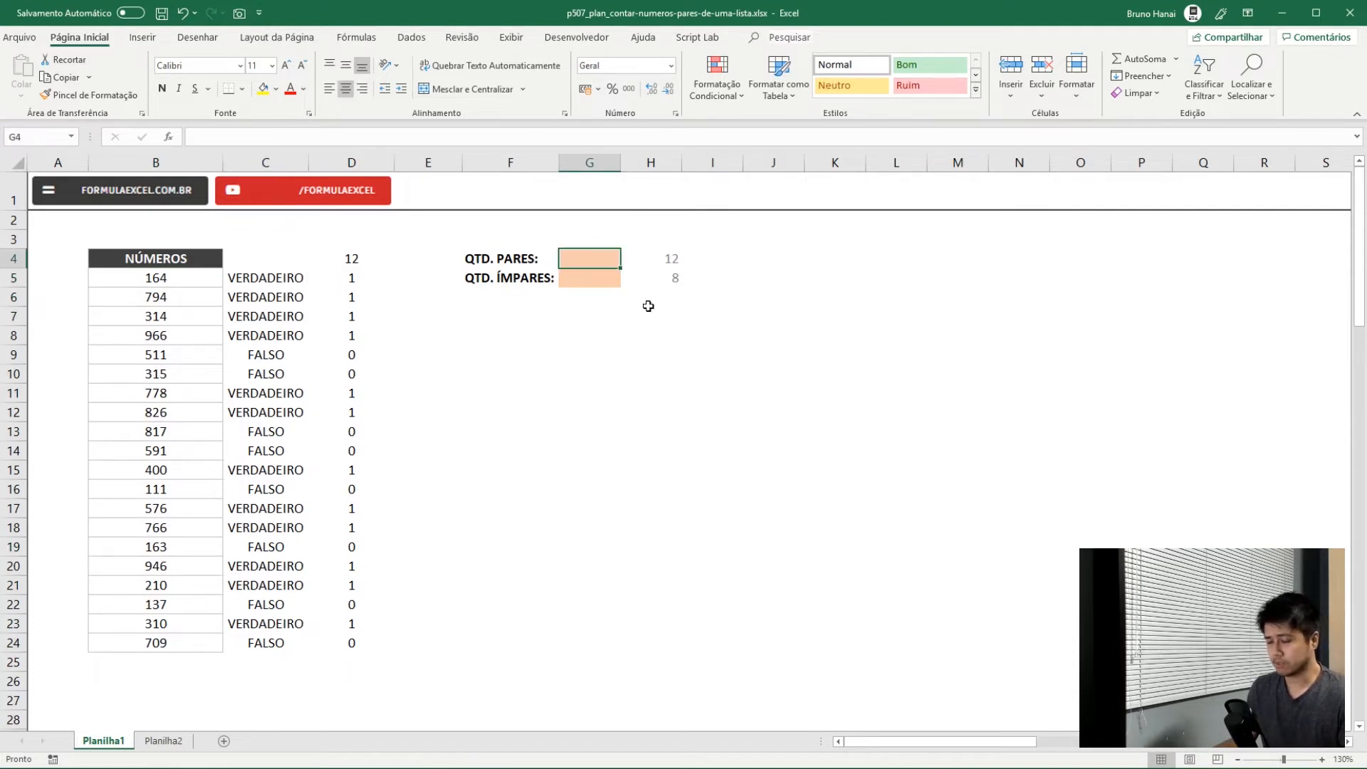
type("=ÉPAR(")
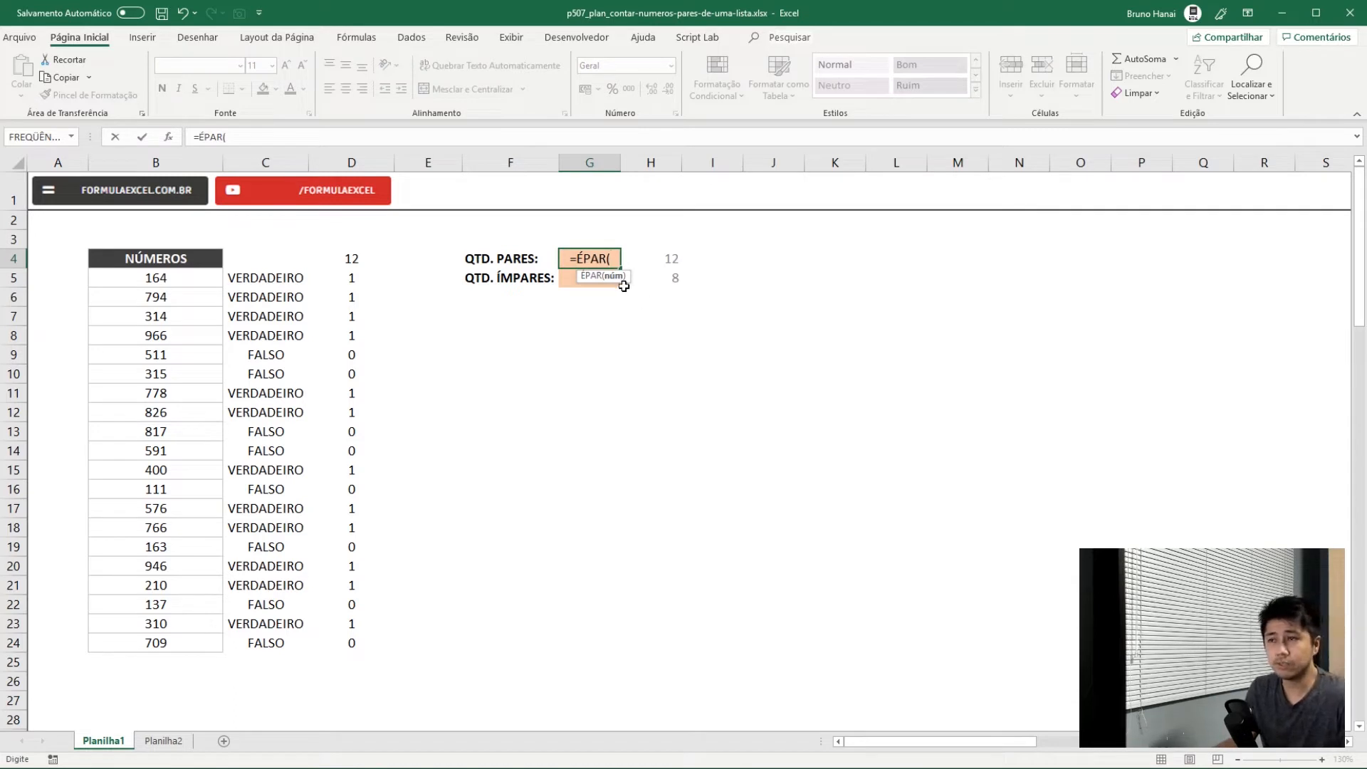
left_click_drag(187, 278, 173, 639)
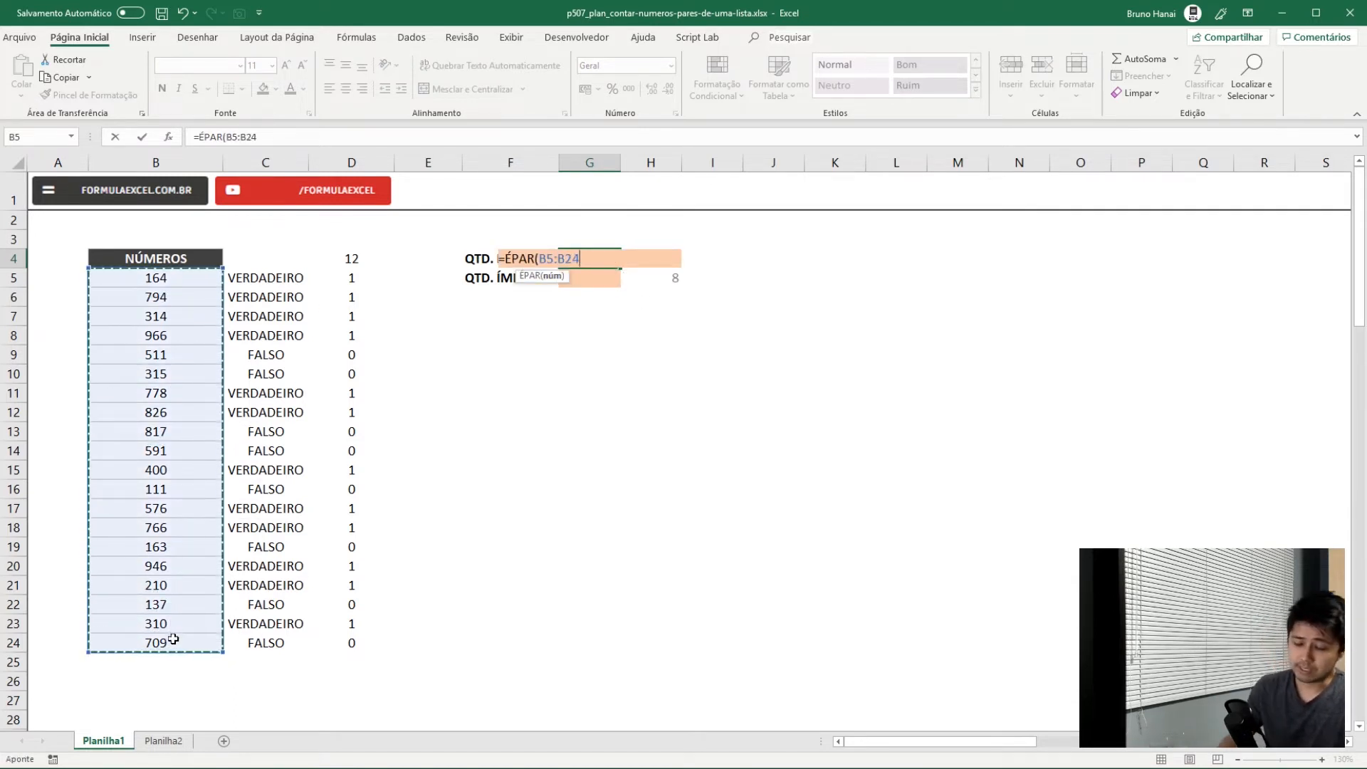
type(")")
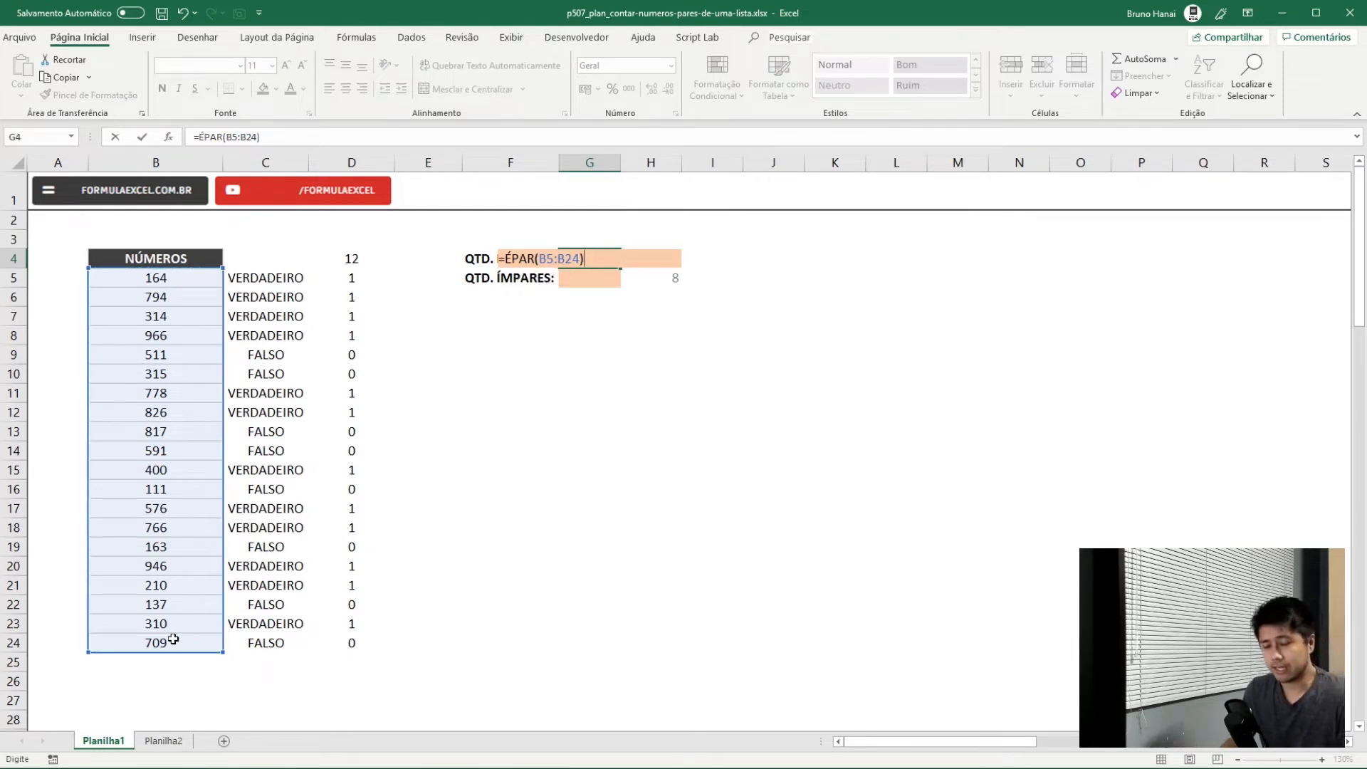
key("Return")
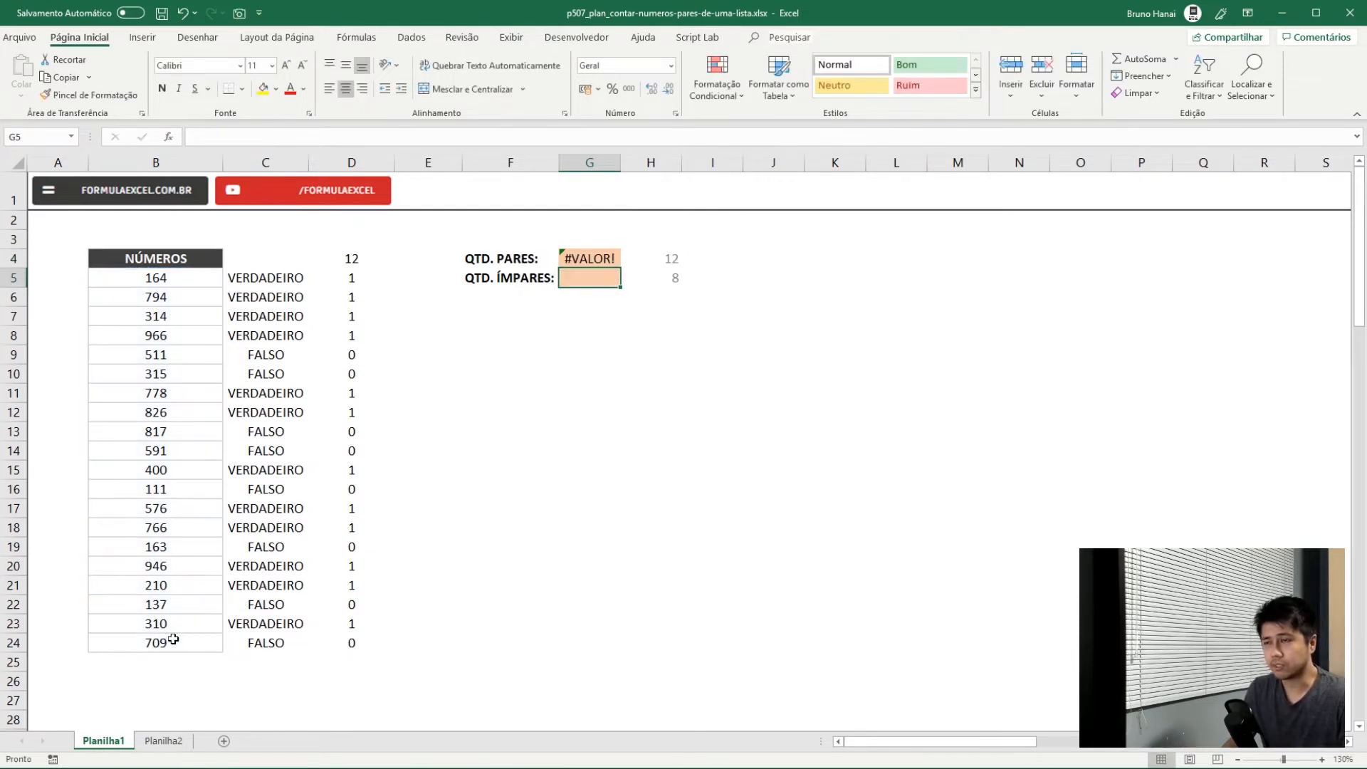
key("Up")
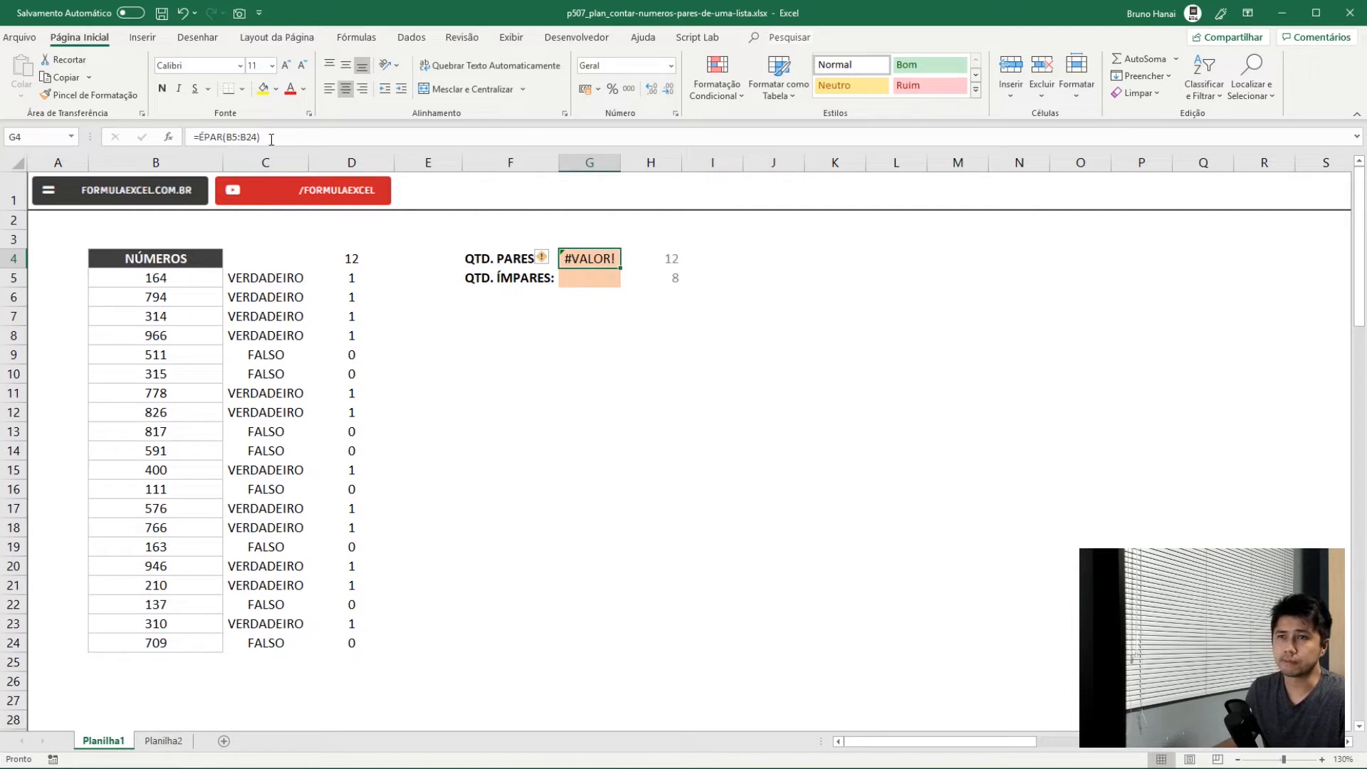
- Evaluate the ÉPAR(B5:B24) part of the G4 formula in place, and restore the formula text
left_click_drag(270, 137, 200, 138)
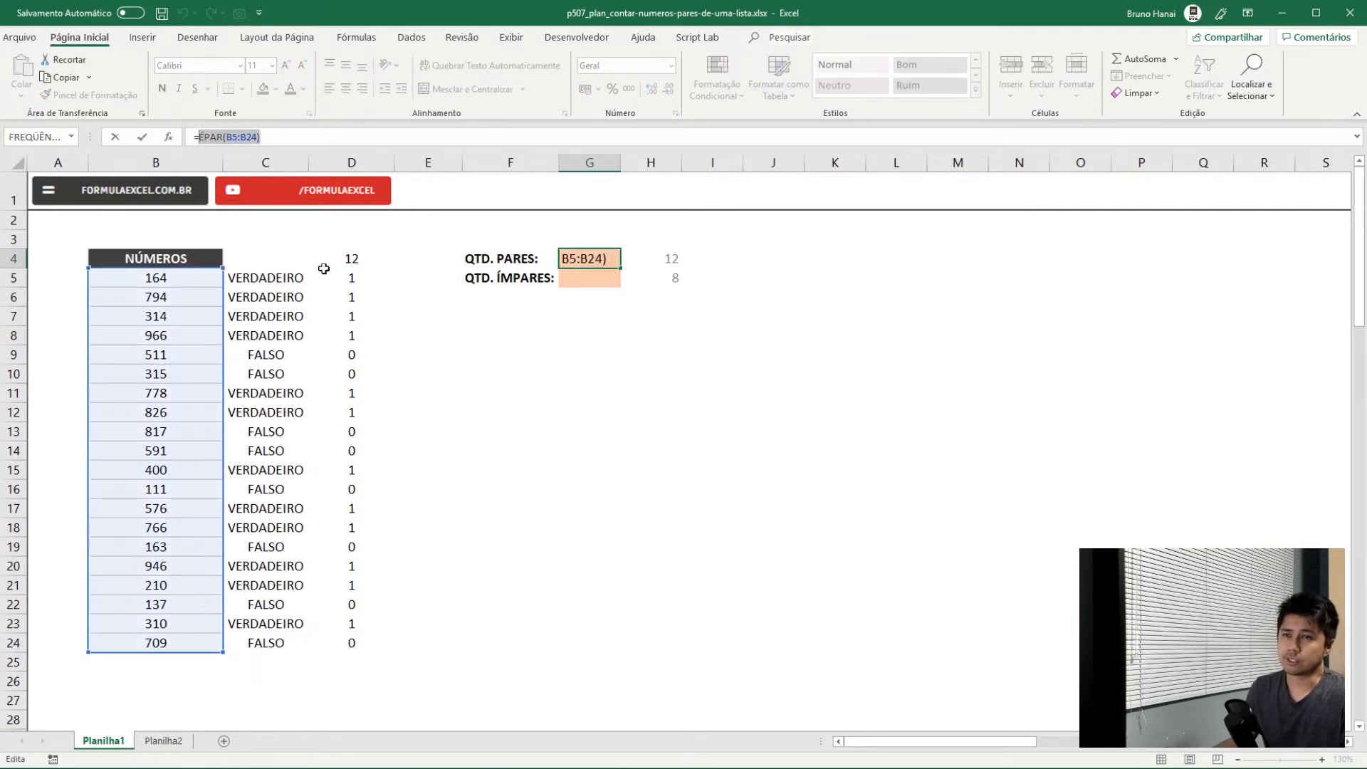
key("F9")
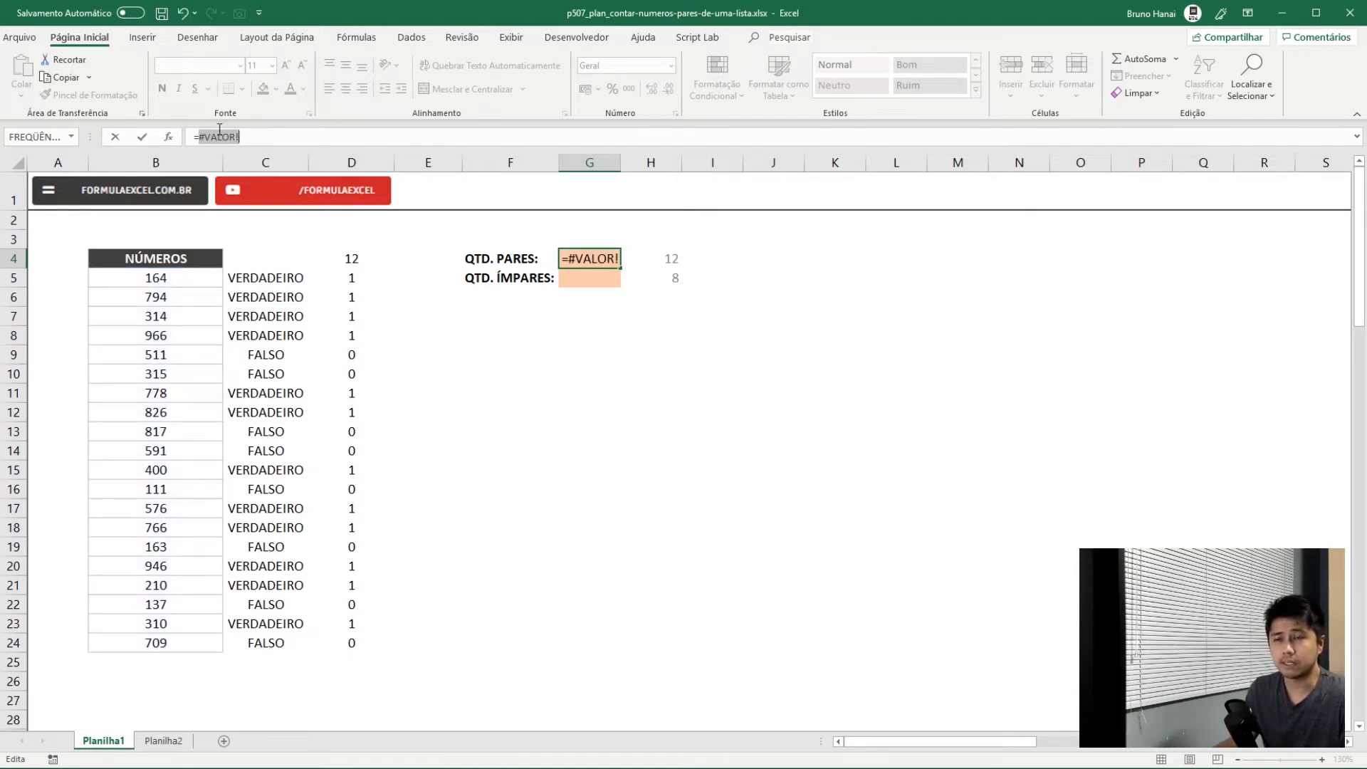
key("ctrl+z")
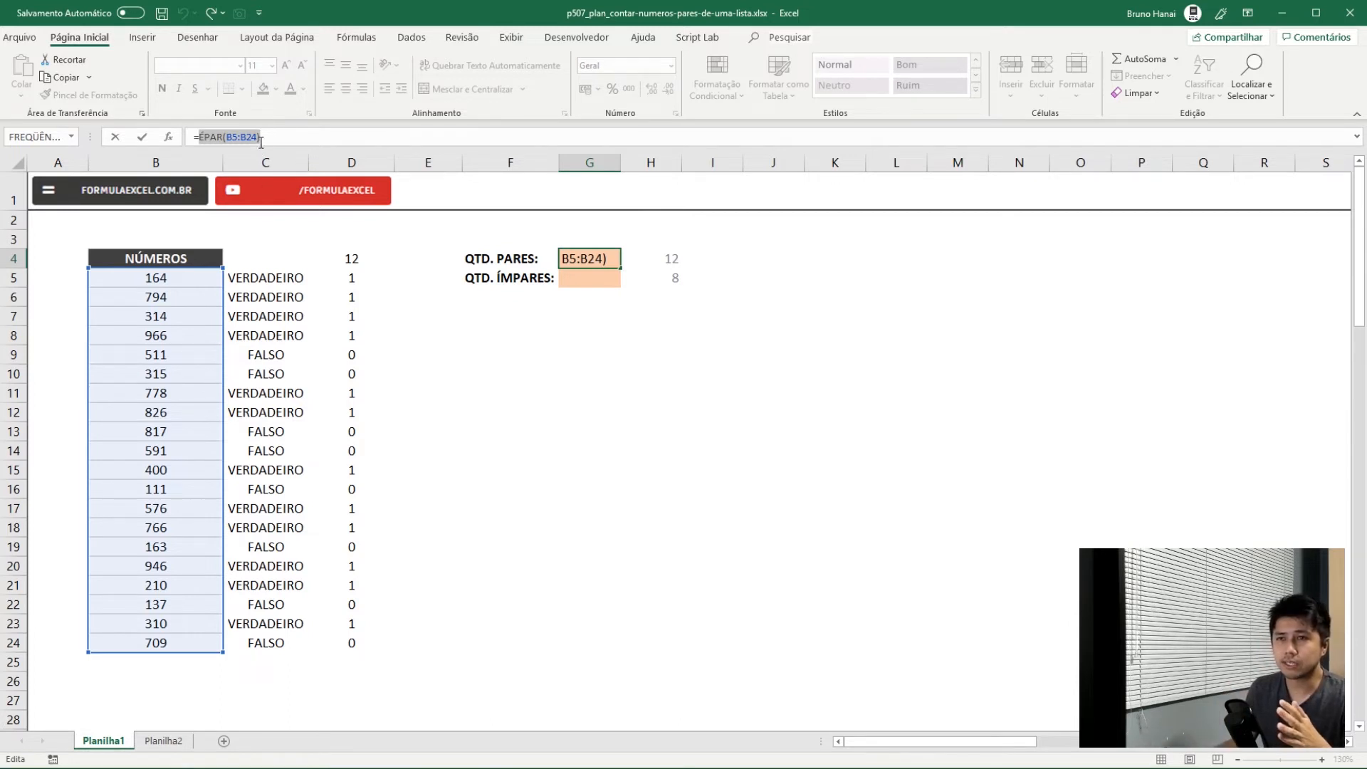
- Add +0 to the range inside the G4 formula so it reads =ÉPAR(B5:B24+0)
left_click(433, 134)
key("Left")
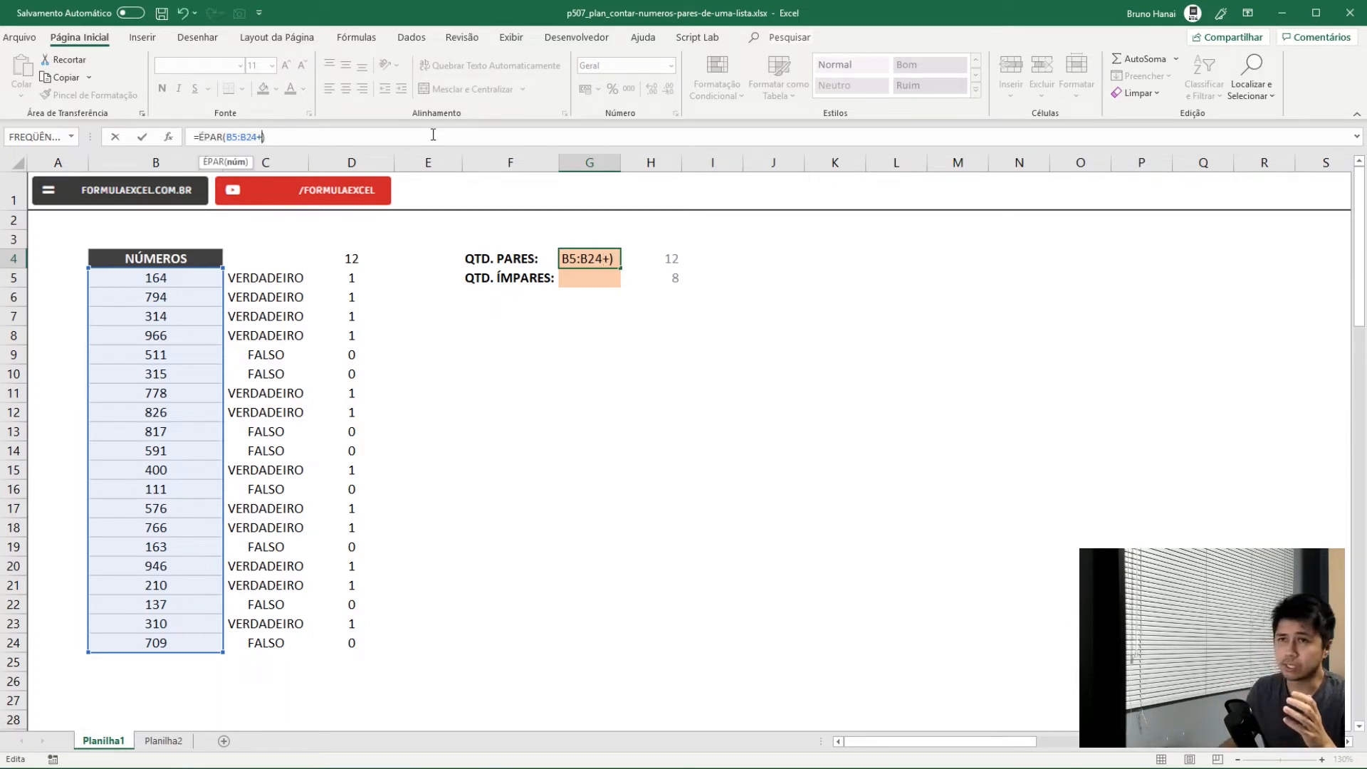
type("+0")
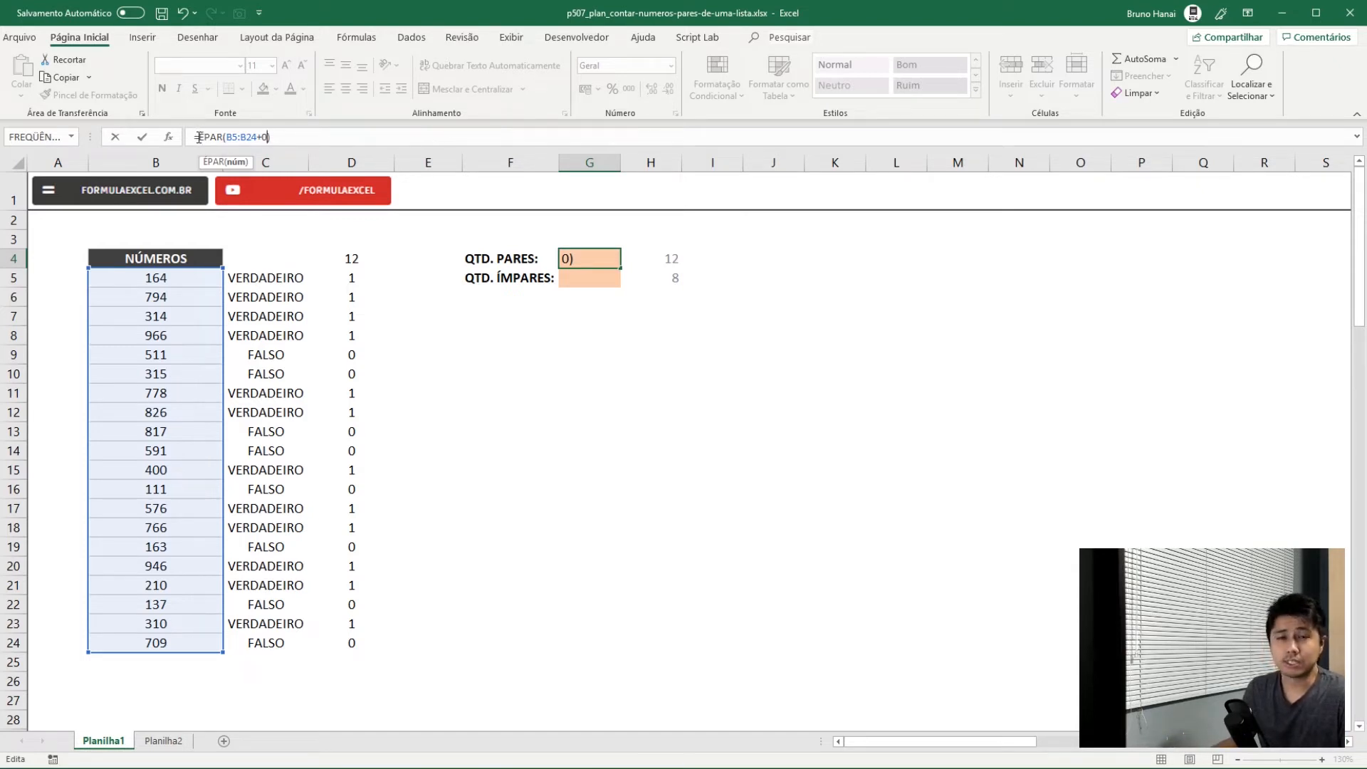
- Preview the array returned by ÉPAR(B5:B24+0), restore the formula text, and enter it normally in G4
mouse_move(199, 137)
left_mouse_down()
mouse_move(297, 132)
mouse_move(200, 136)
left_mouse_up()
left_click(296, 135)
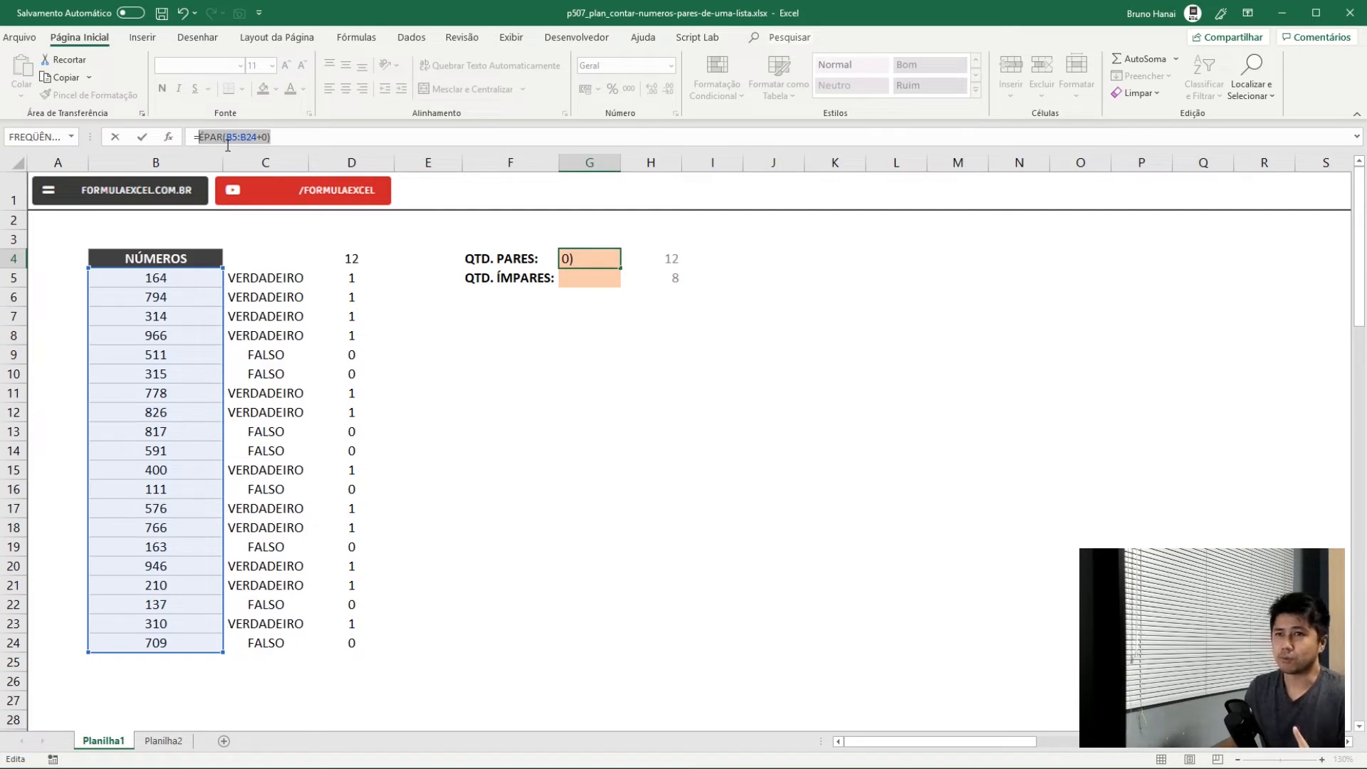
left_click(273, 136)
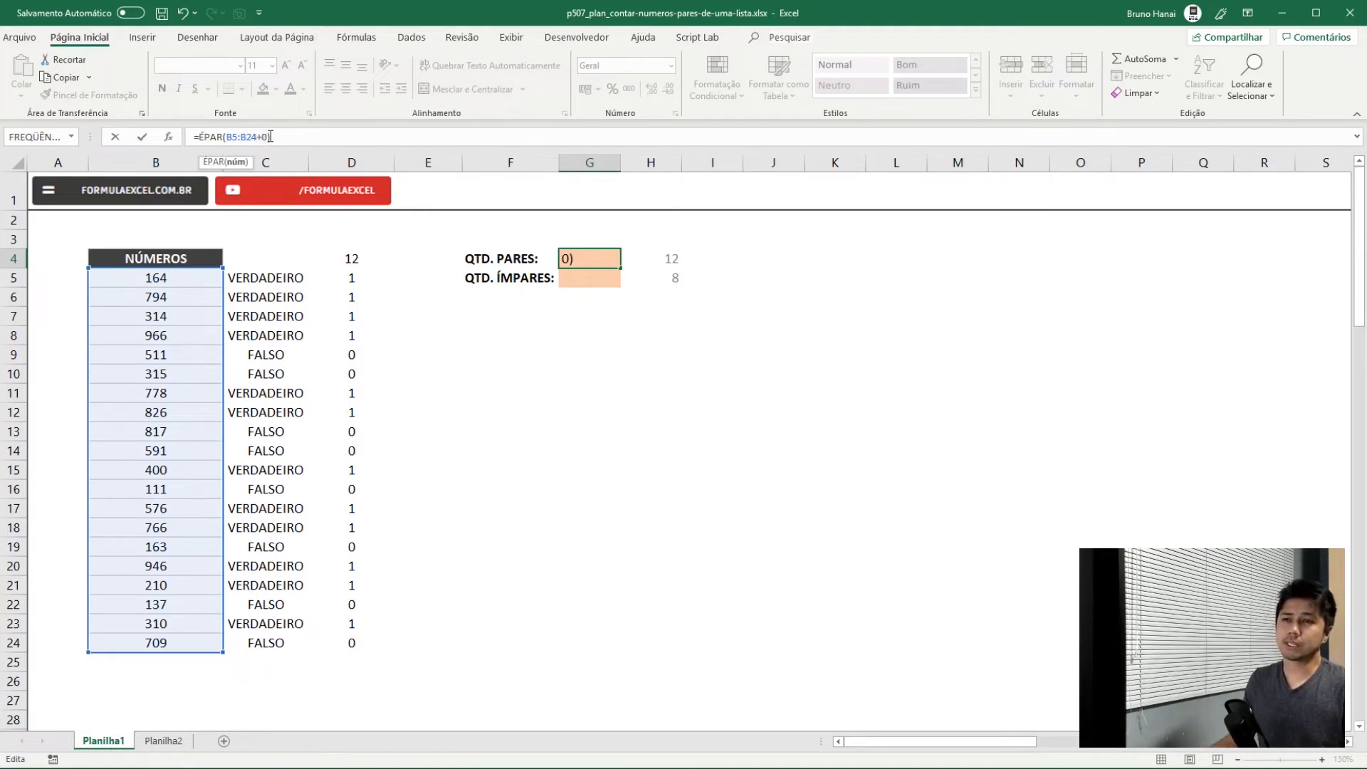
left_click_drag(270, 135, 199, 136)
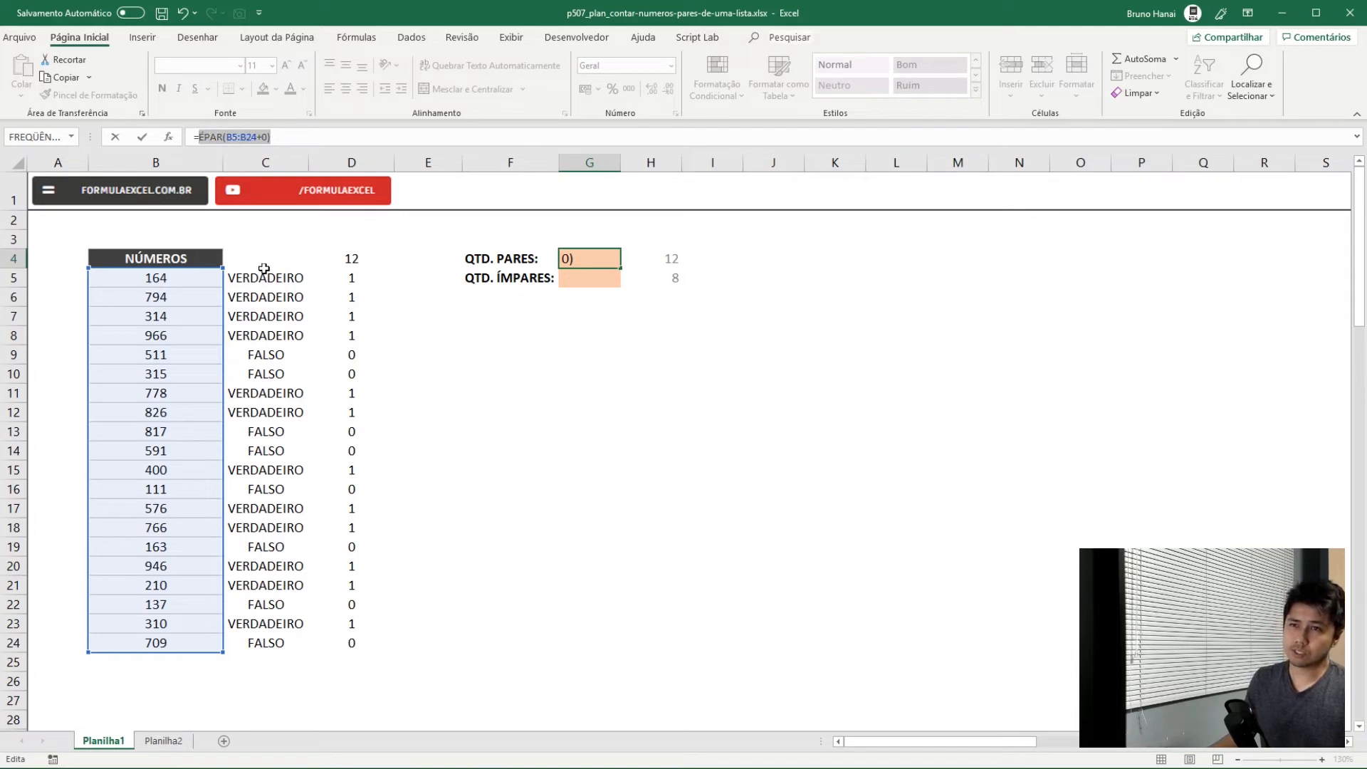
key("F9")
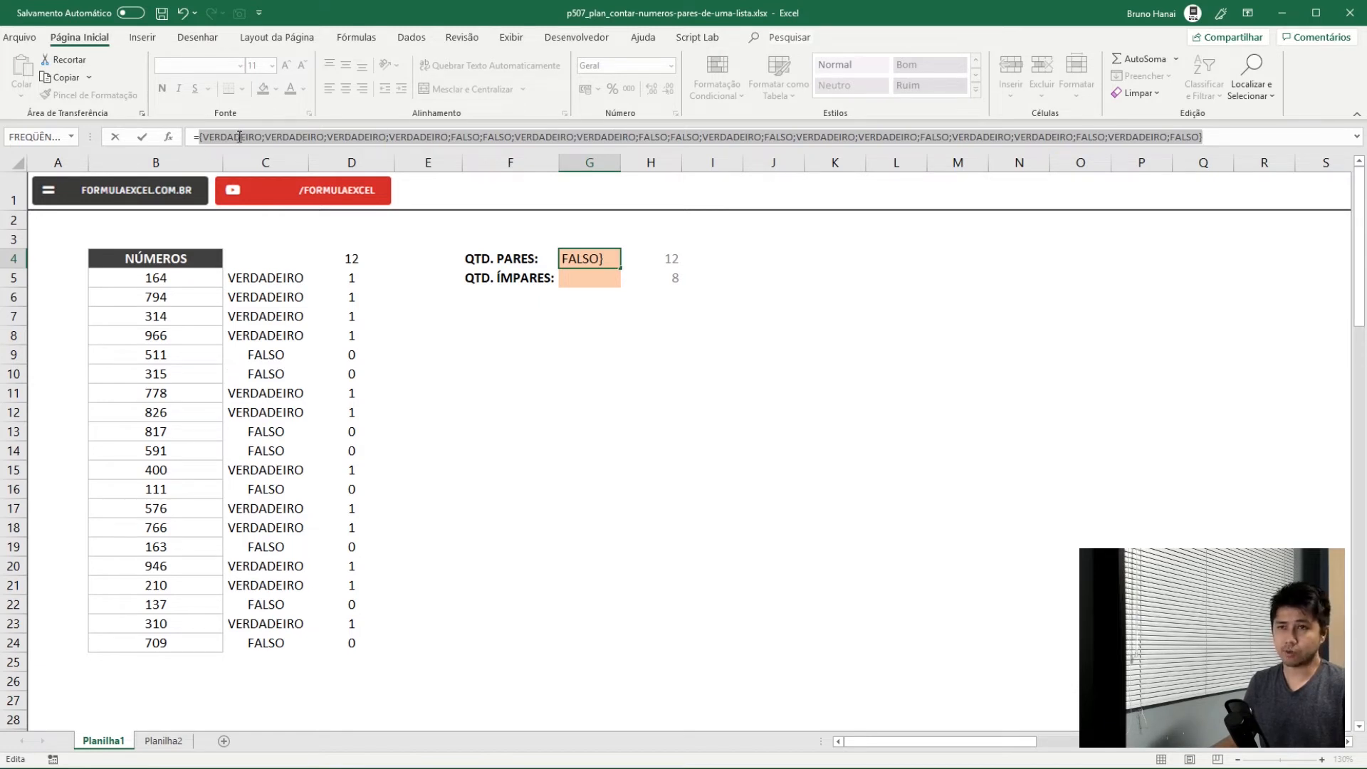
key("ctrl+z")
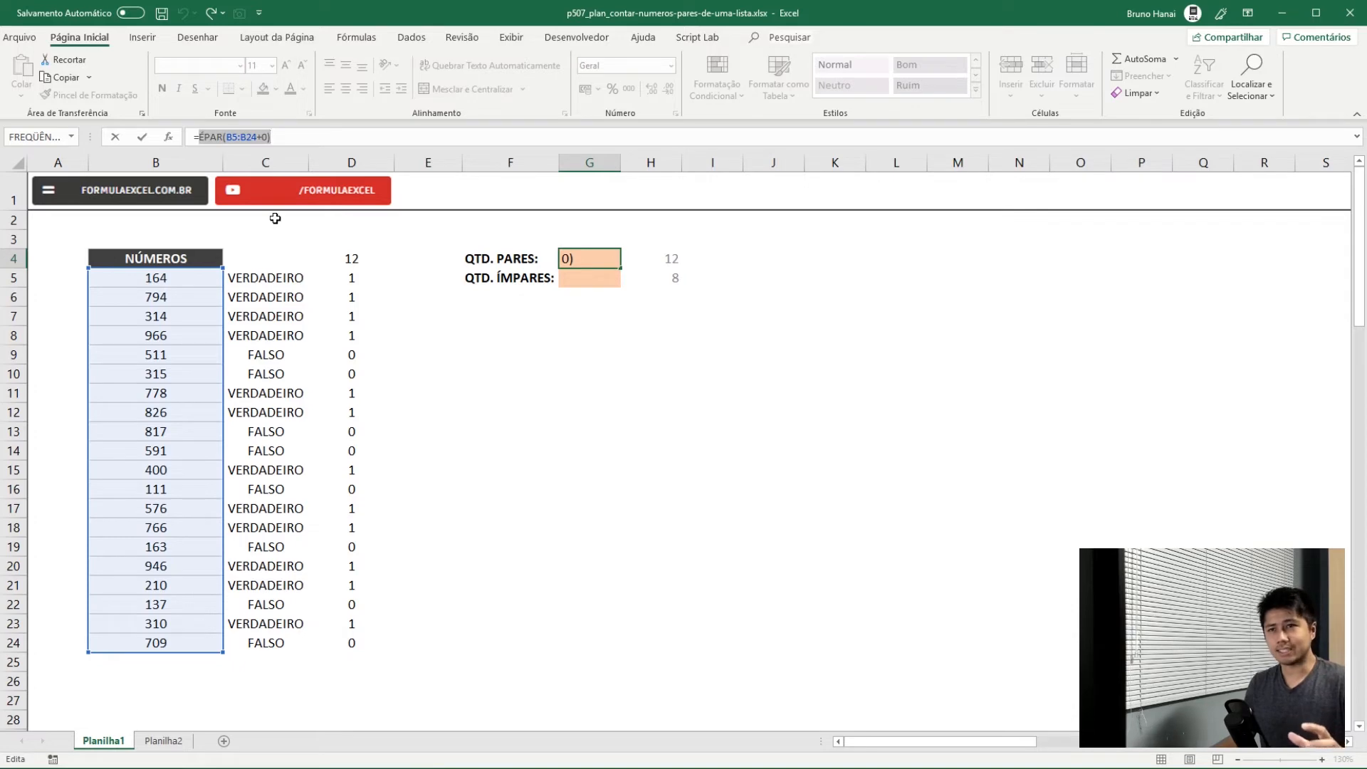
left_click(301, 136)
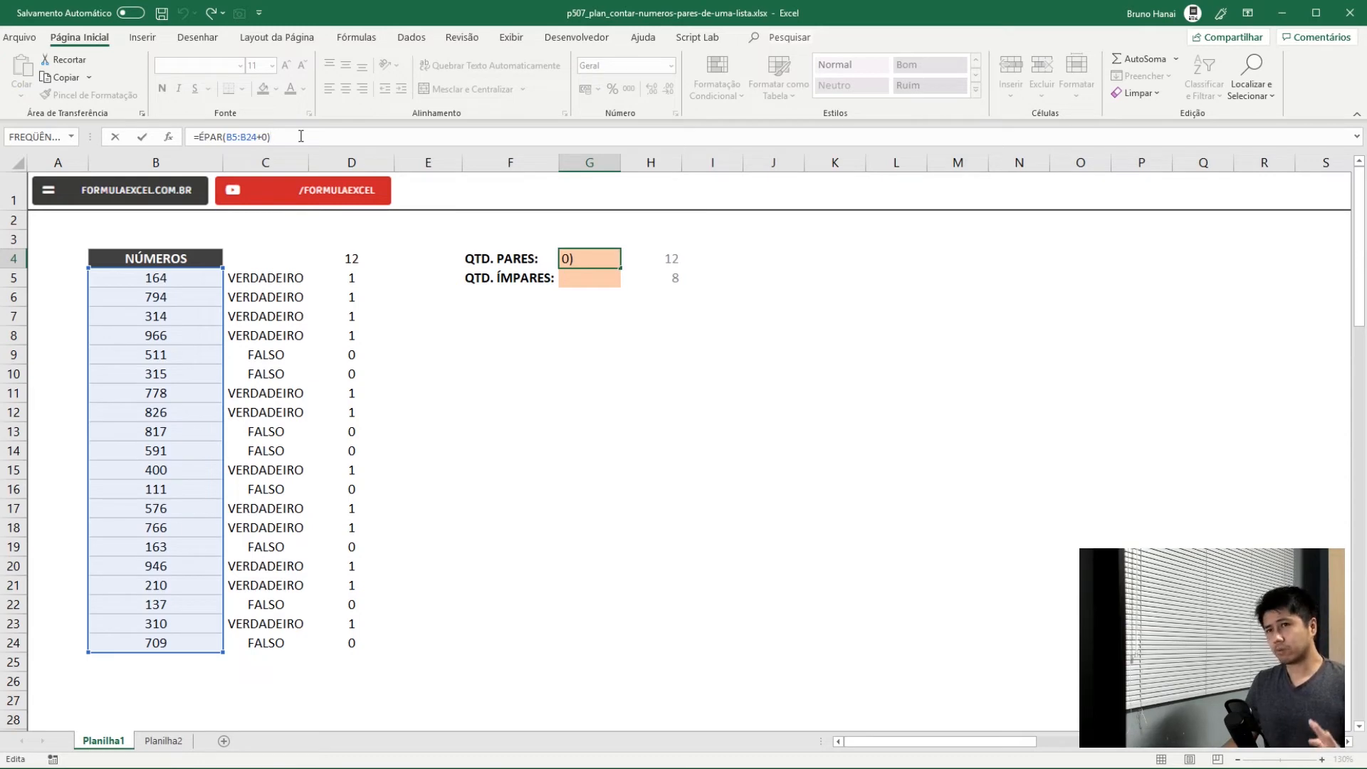
key("ctrl+Return")
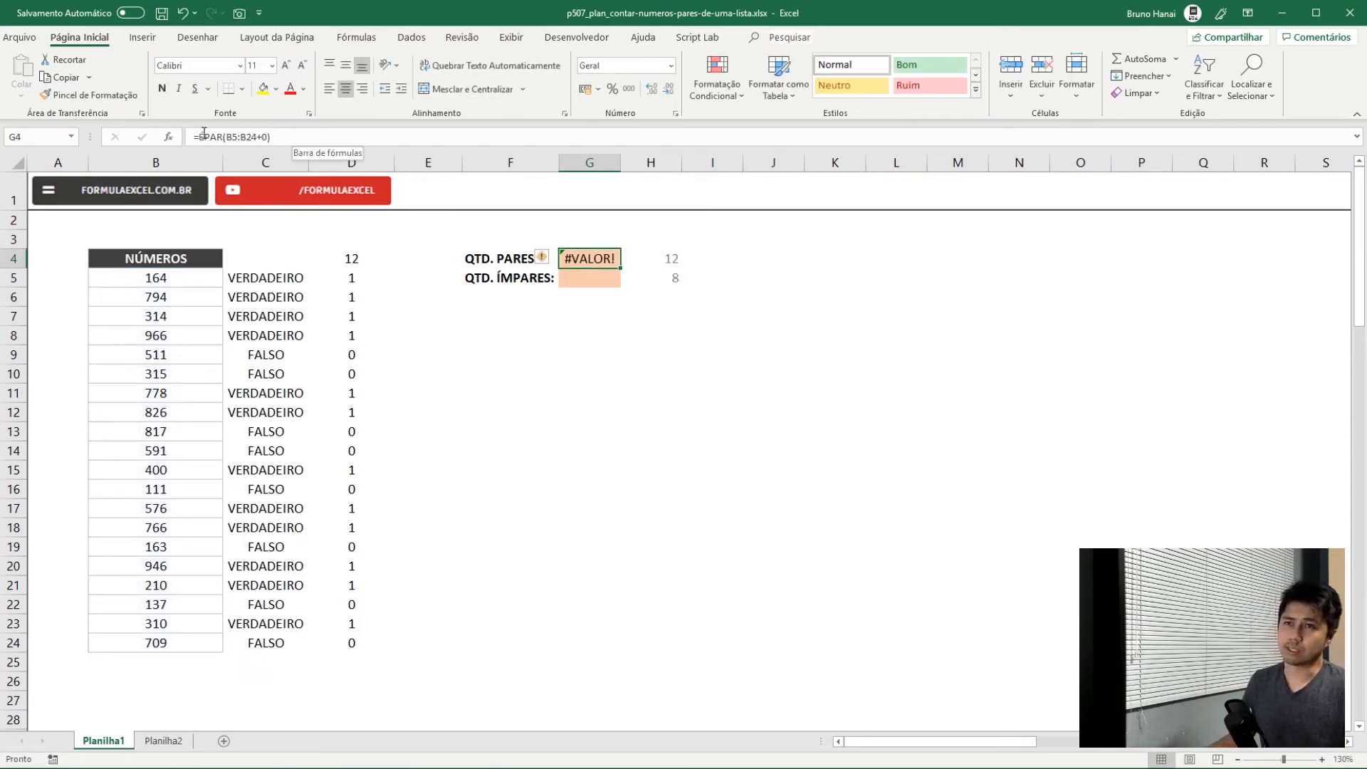
- Check the INT formula in D5 and wrap the G4 formula in INT as =INT(ÉPAR(B5:B24+0))
left_click(352, 277)
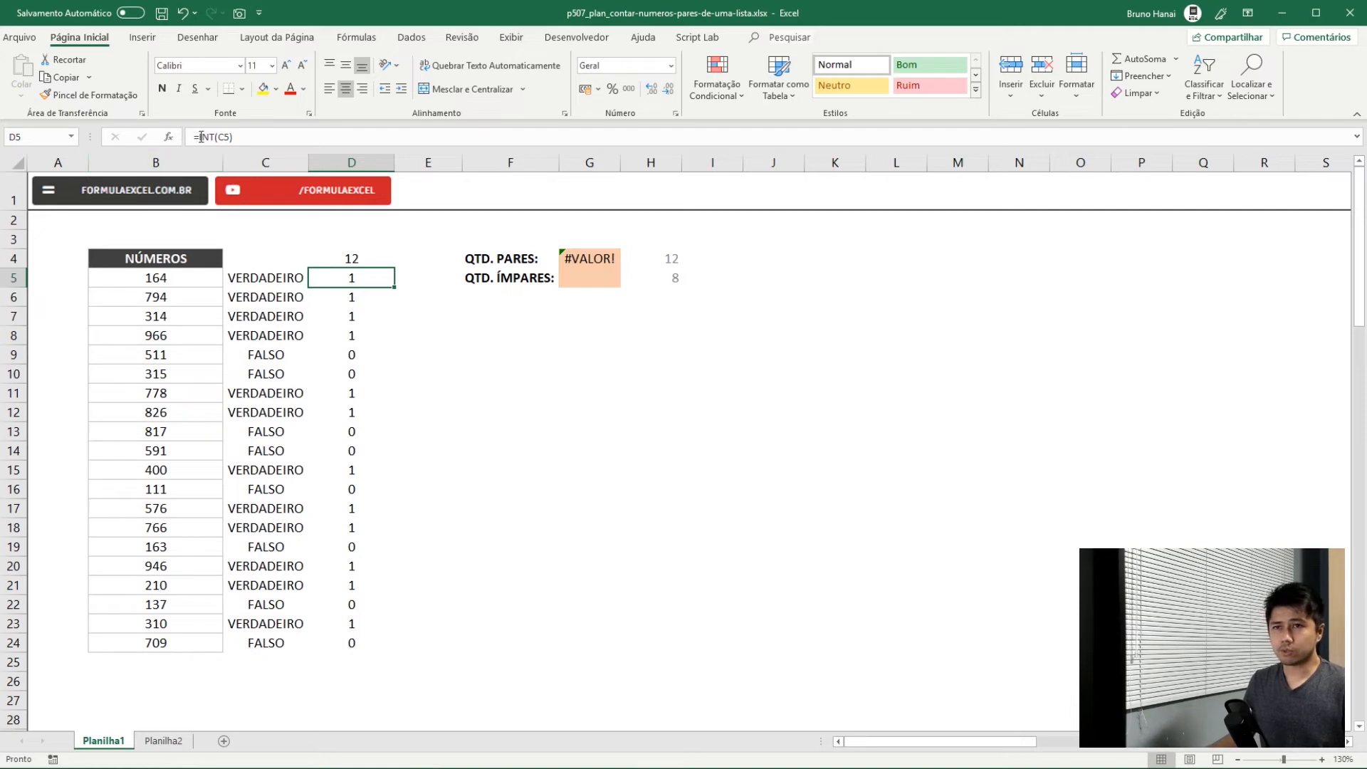
left_click(581, 256)
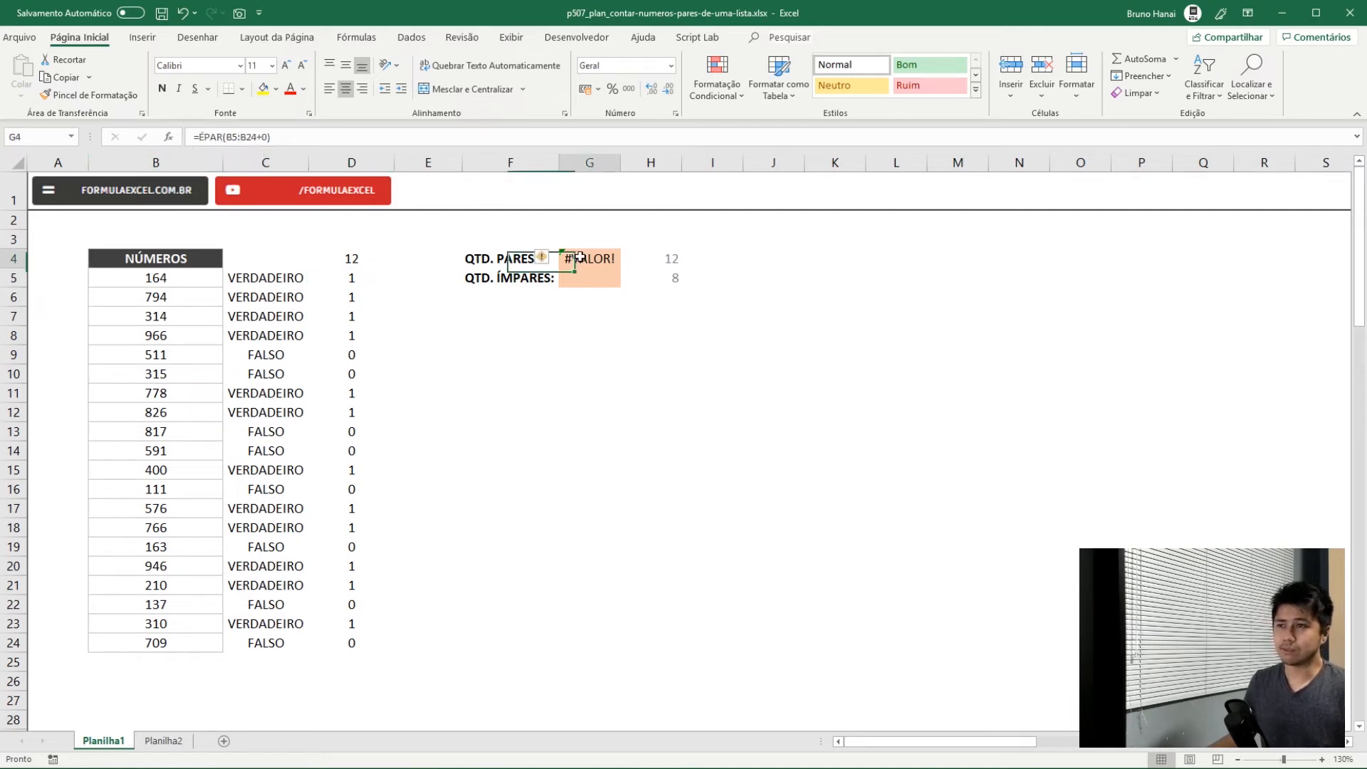
left_click(198, 138)
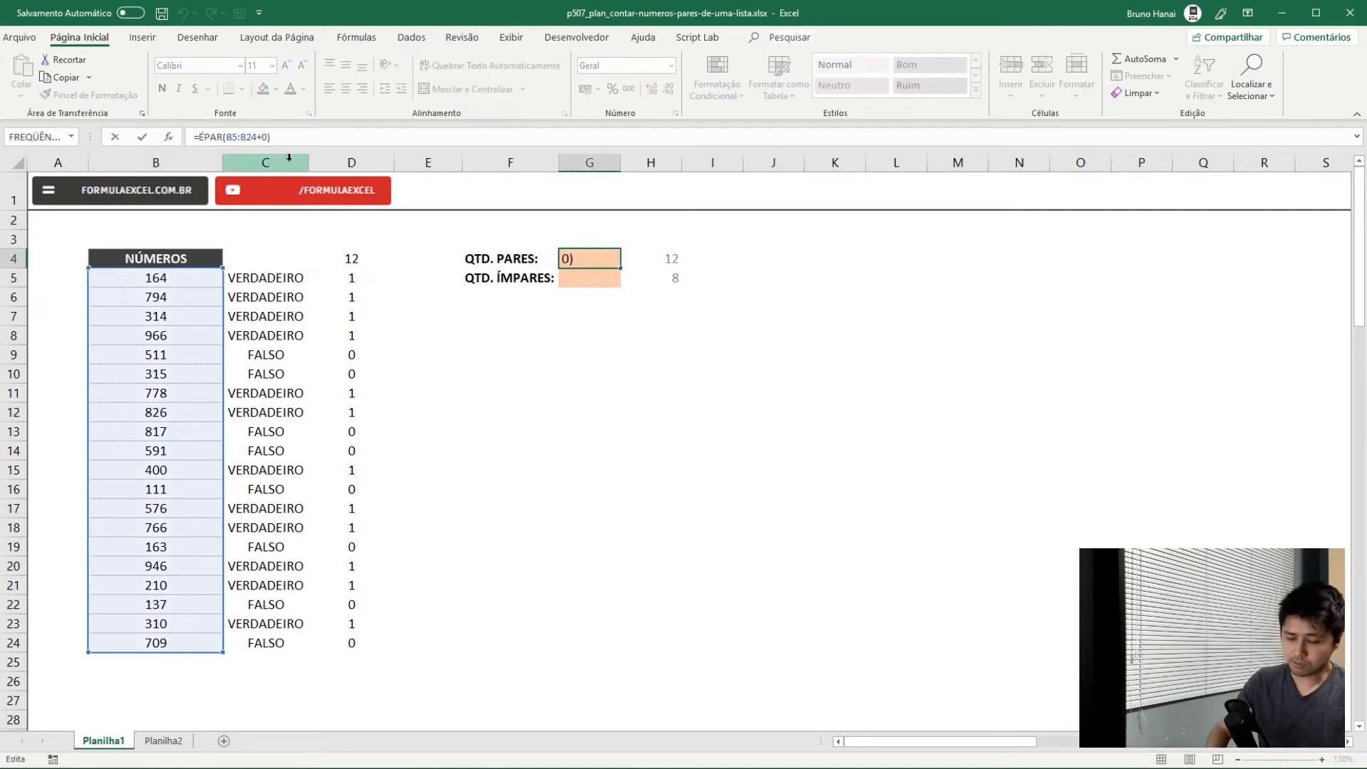
type("INT(")
key("End")
type(")")
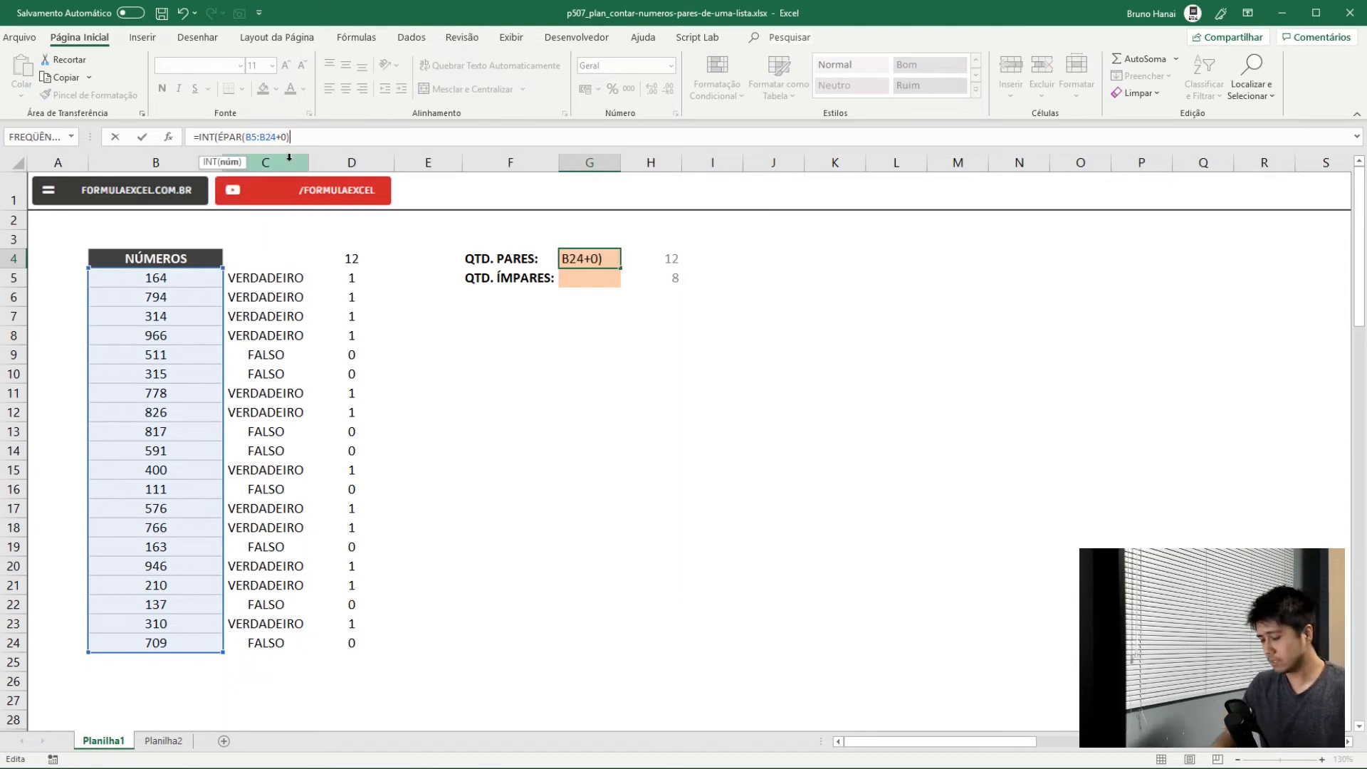
type(")")
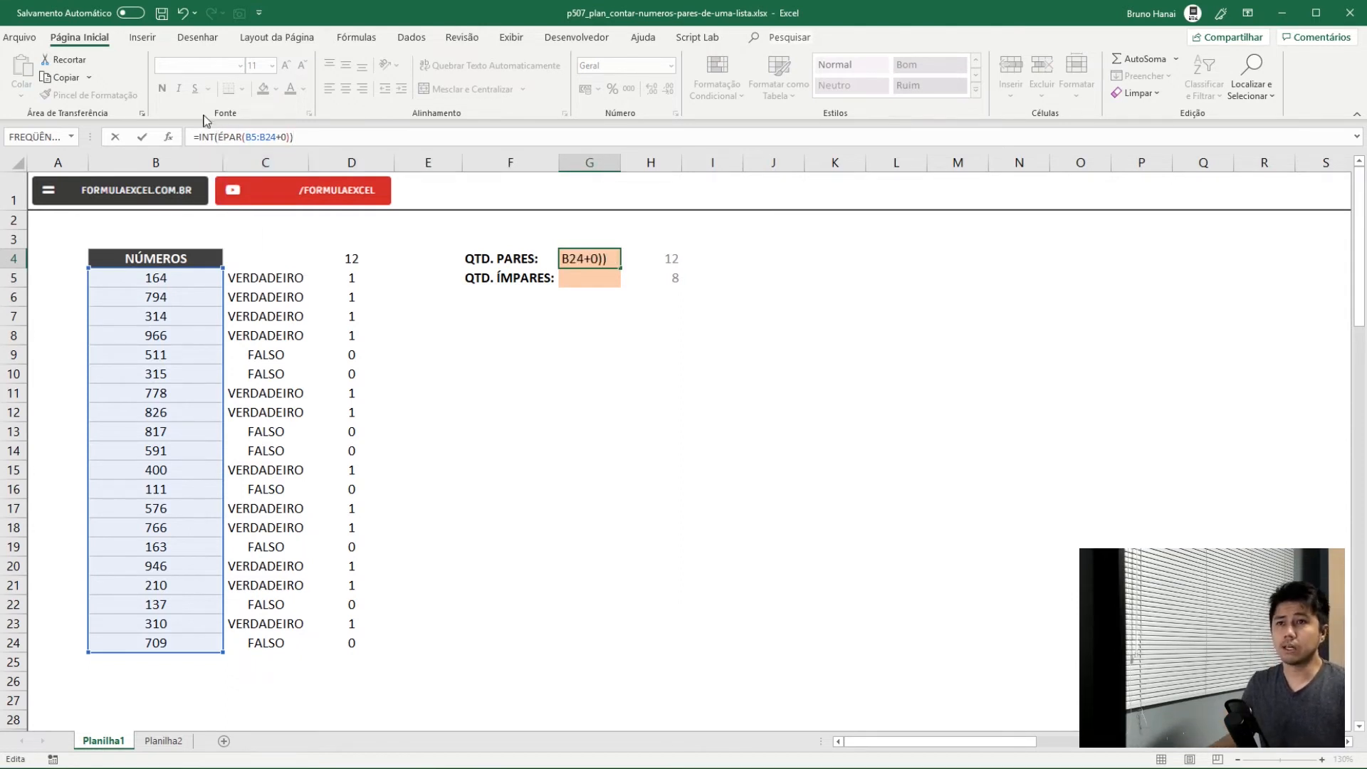
- Preview the array produced by INT(ÉPAR(B5:B24+0)) in the G4 formula, and restore the formula text
left_click_drag(201, 133, 351, 135)
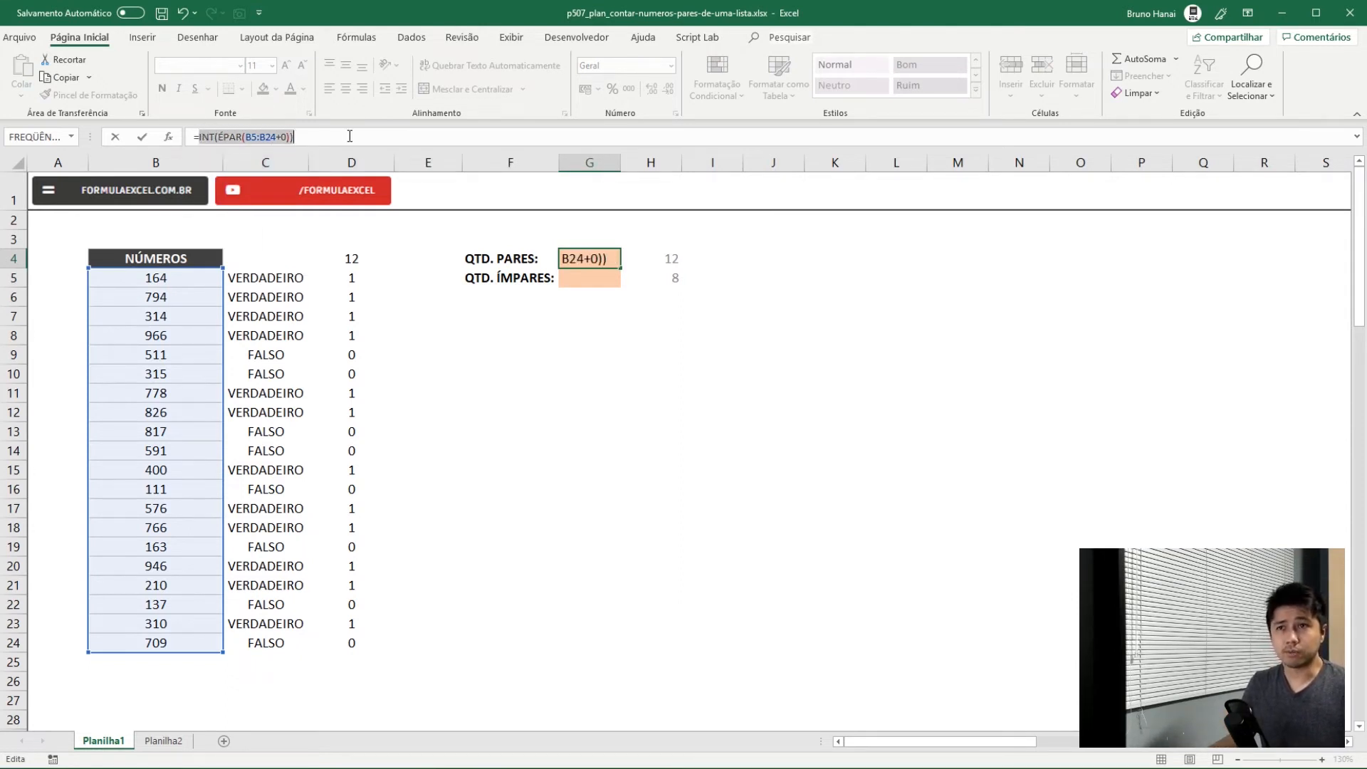
key("F9")
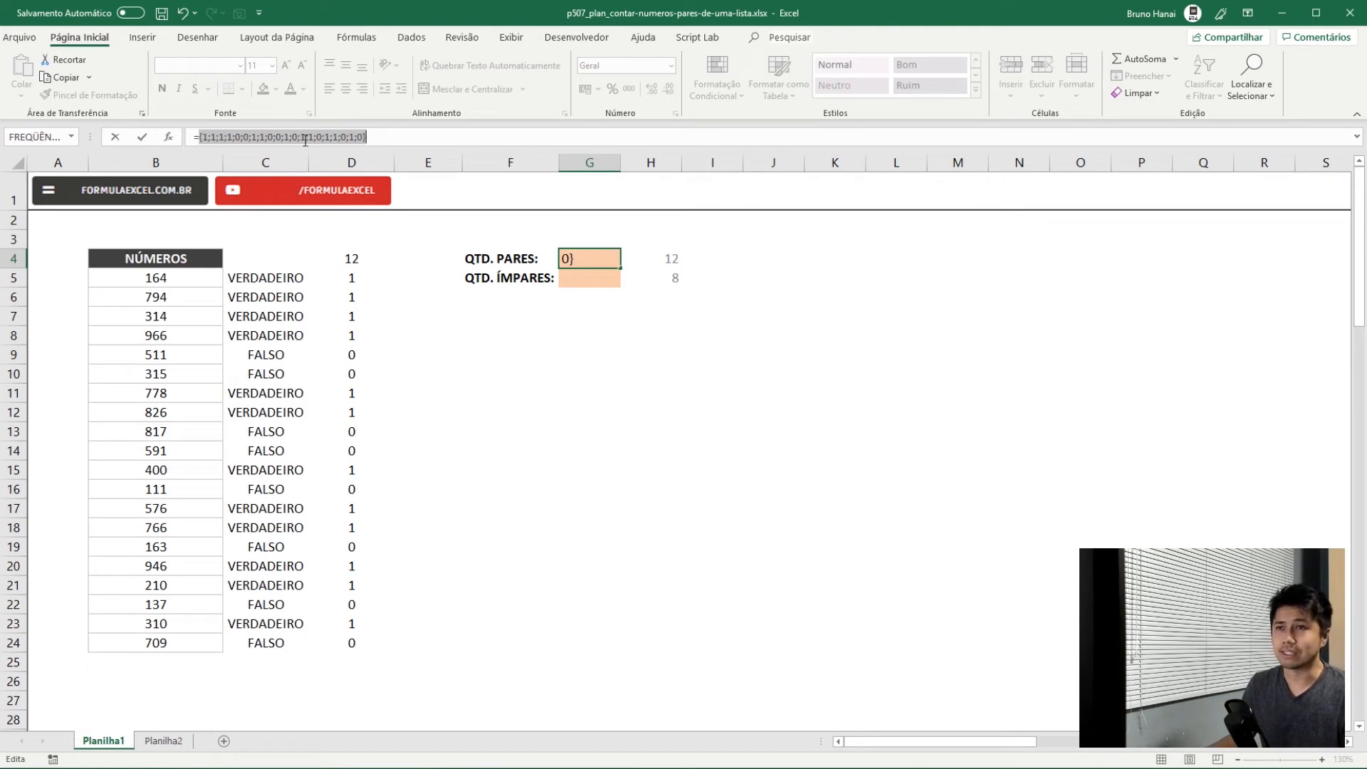
left_click(390, 139)
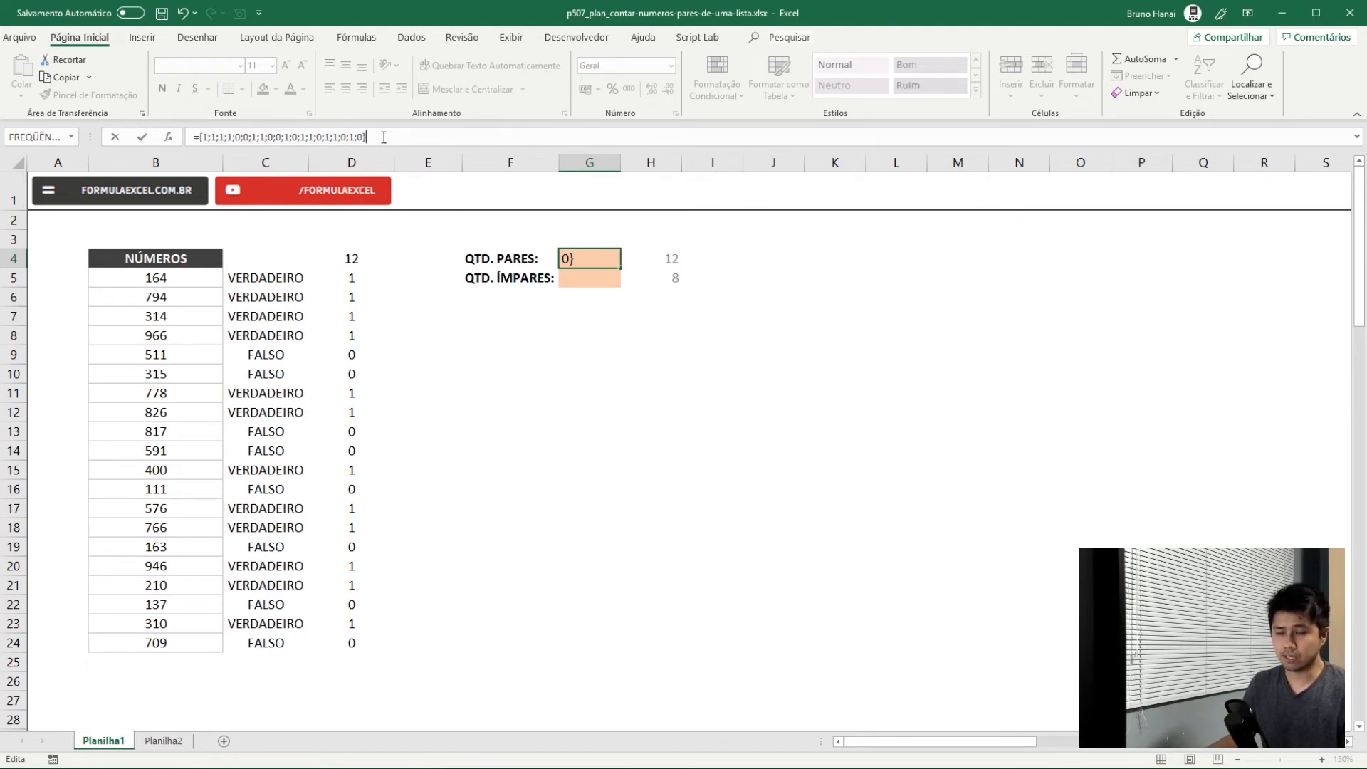
key("ctrl+z")
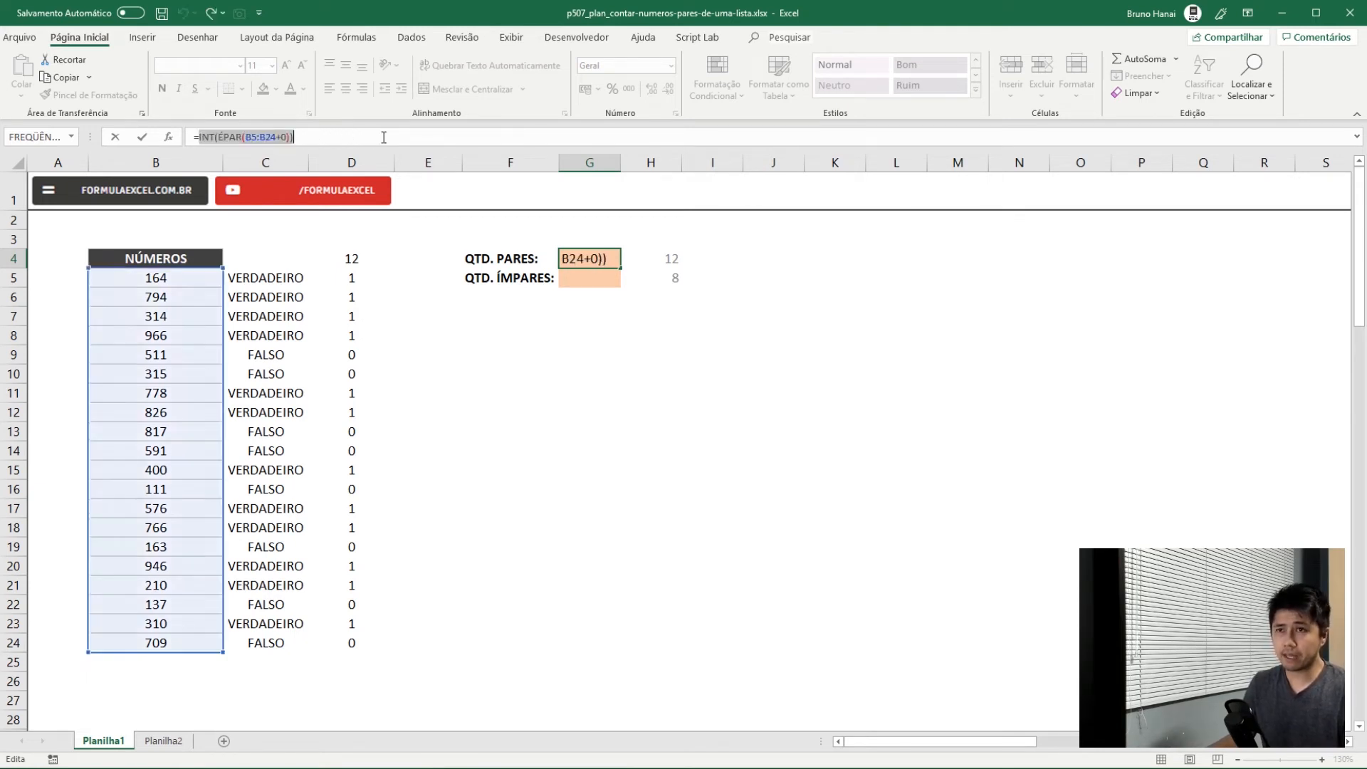
- Wrap the G4 formula in SOMA as =SOMA(INT(ÉPAR(B5:B24+0))) and enter it as an array formula
left_click(199, 135)
type("SOMA(")
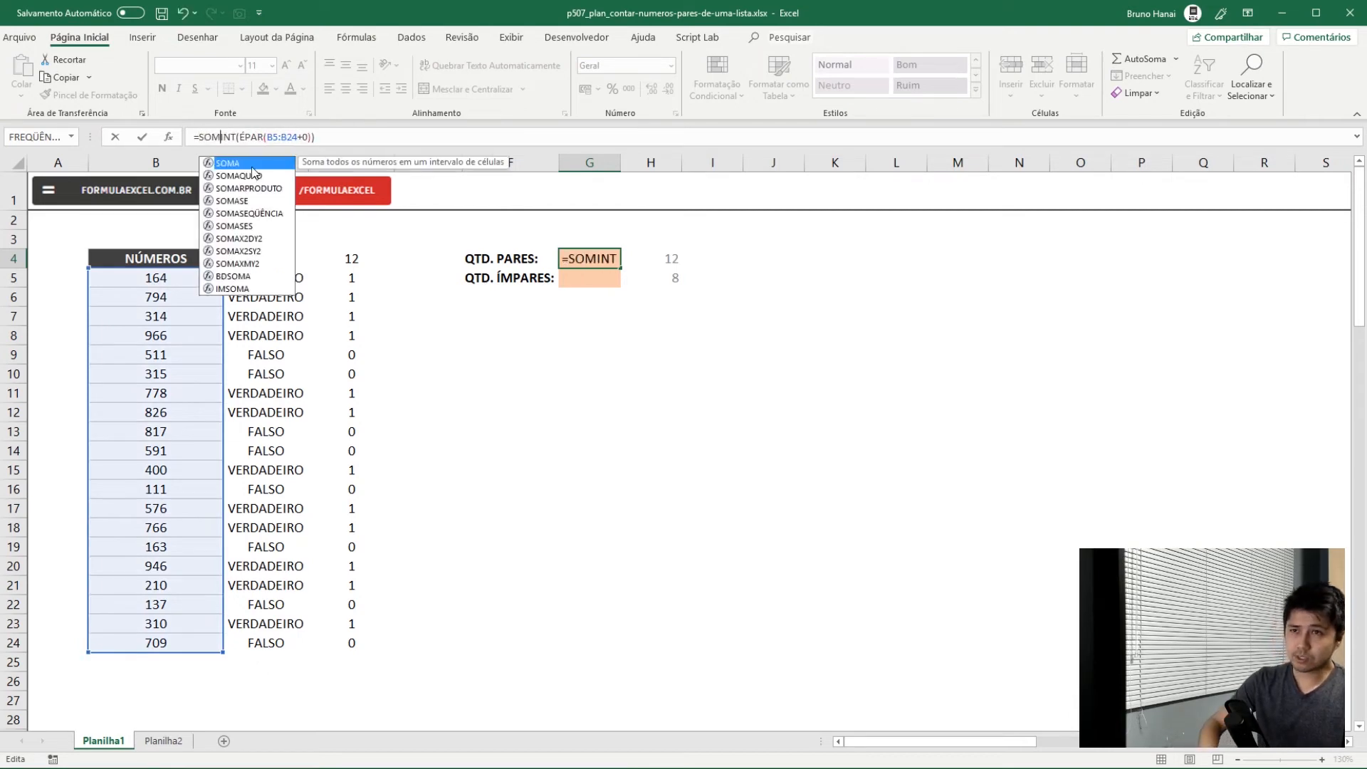
key("End")
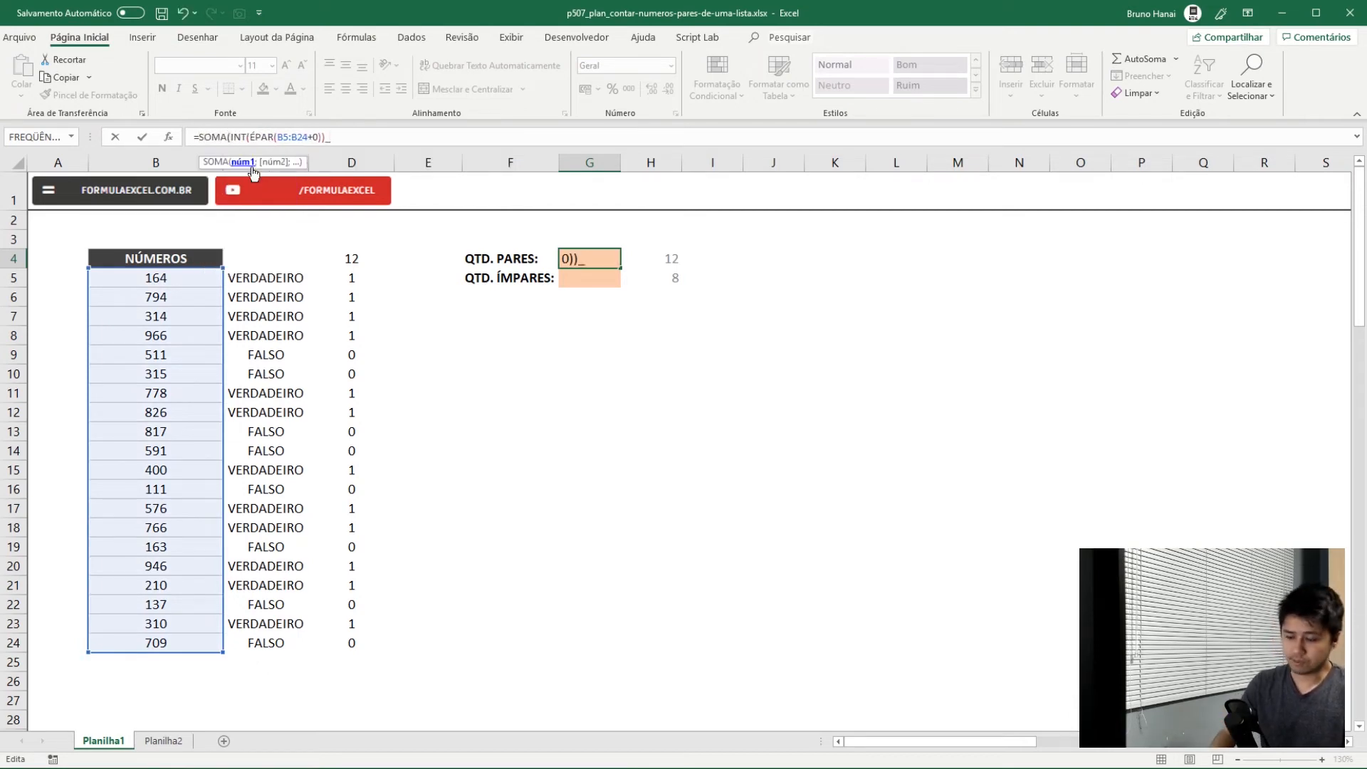
type(")")
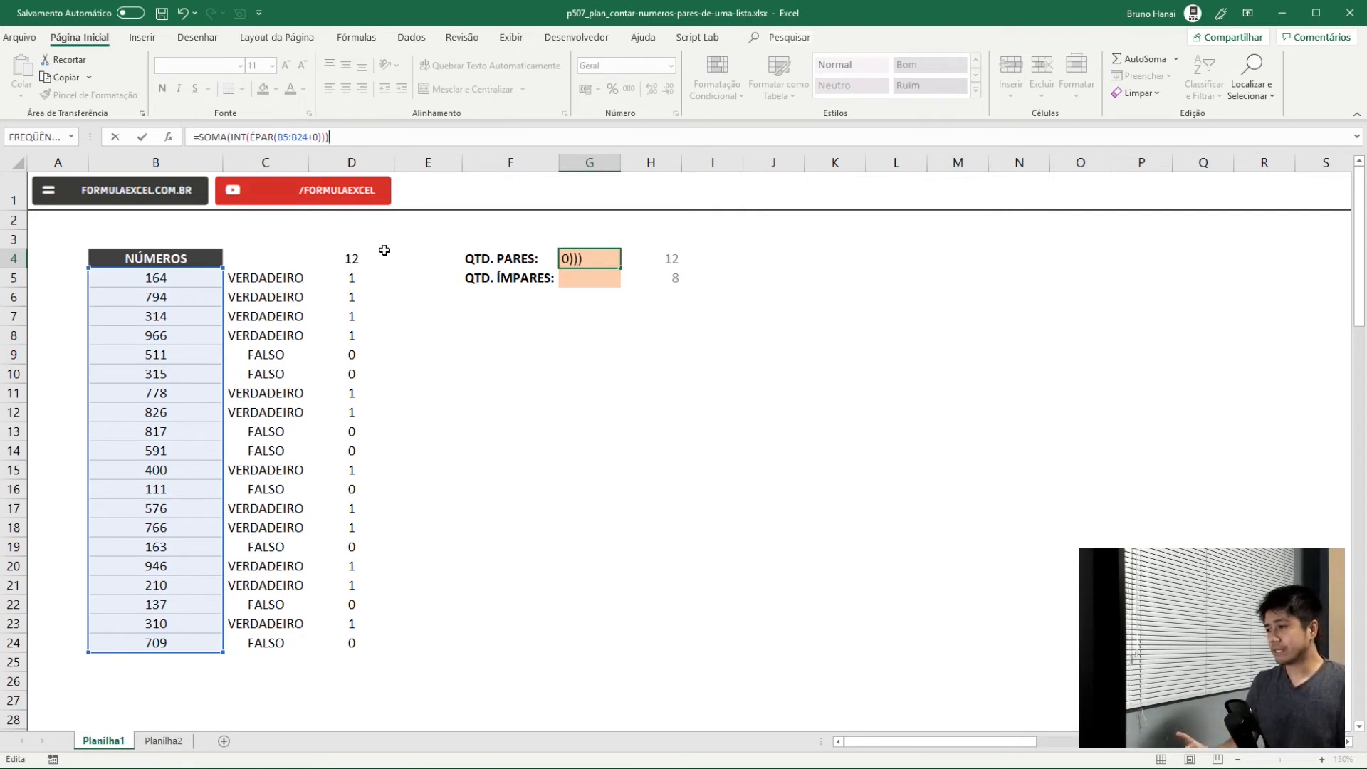
key("ctrl+Return")
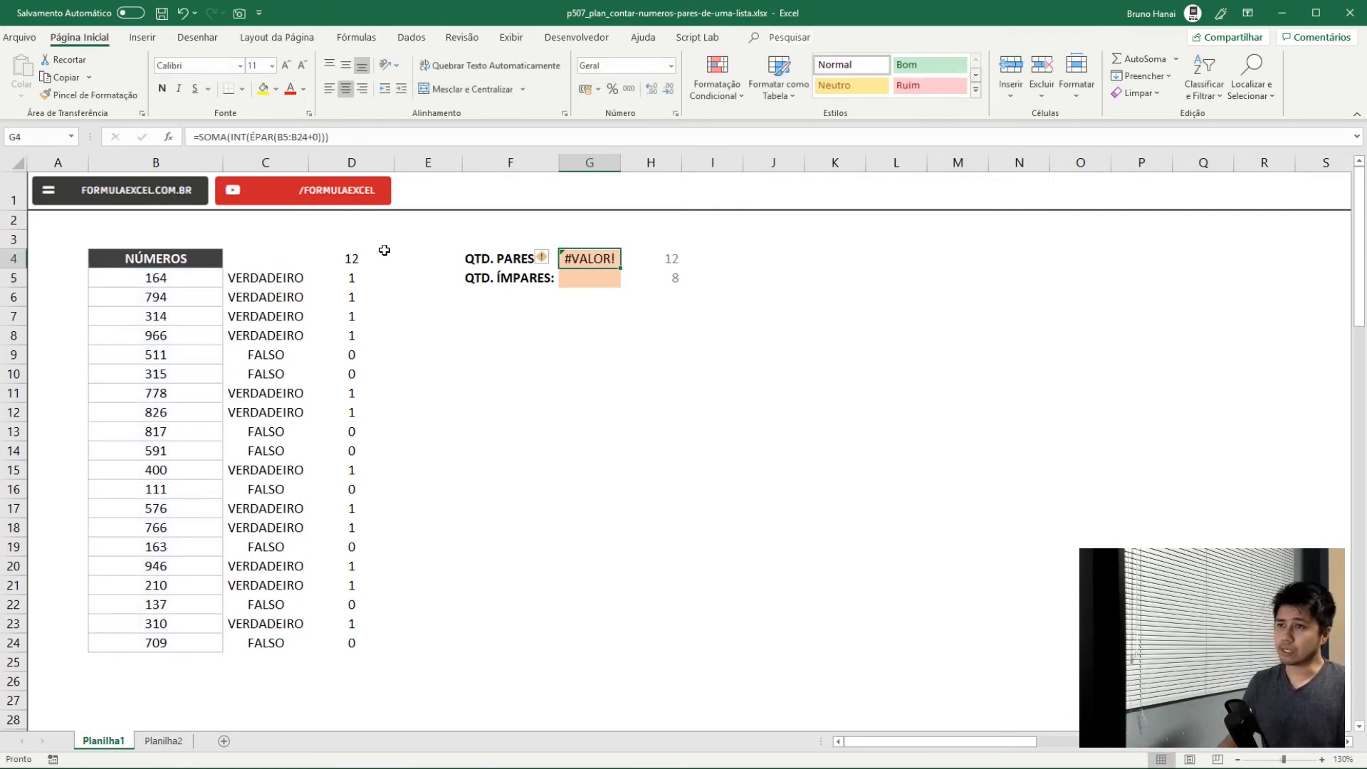
left_click(359, 135)
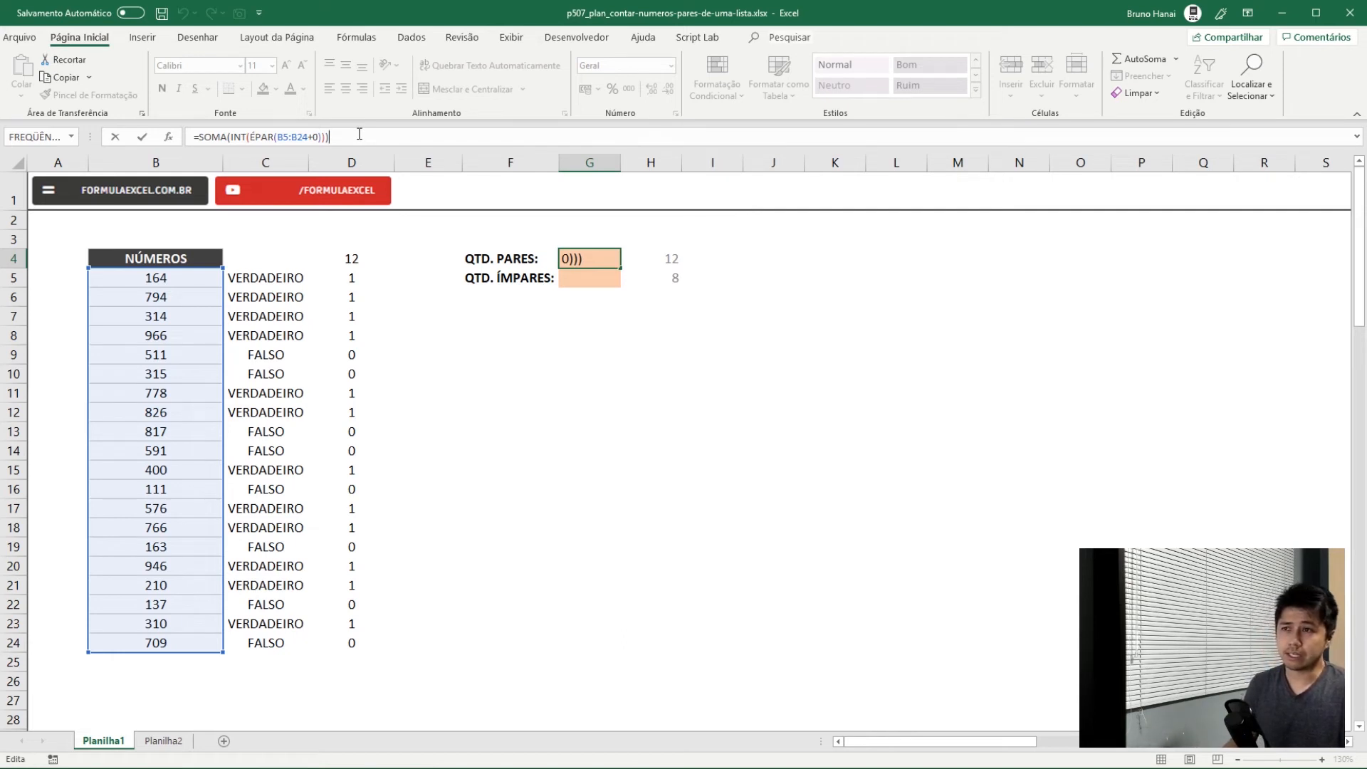
key("ctrl+shift+Return")
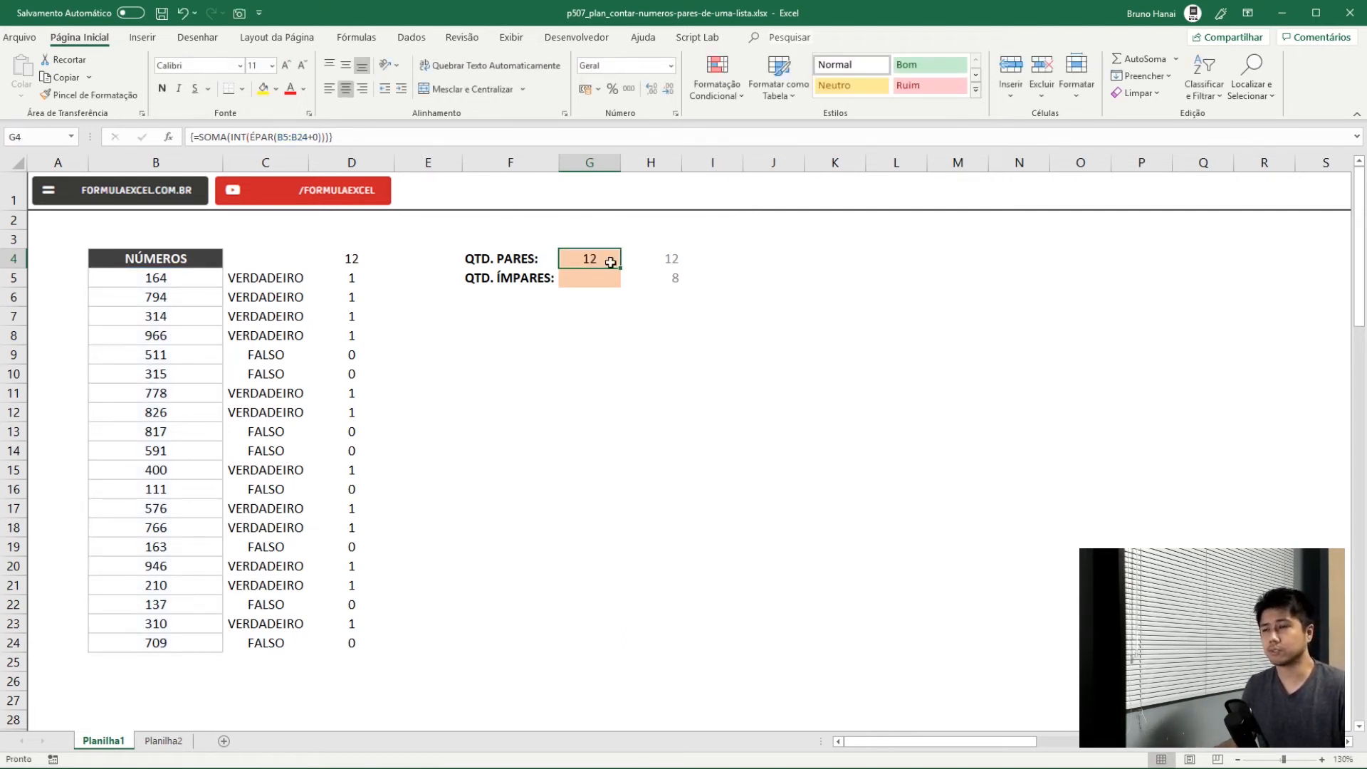
- Compare the G4 result with the reference value in H4, and clear the helper range C4:D24
left_click(661, 258)
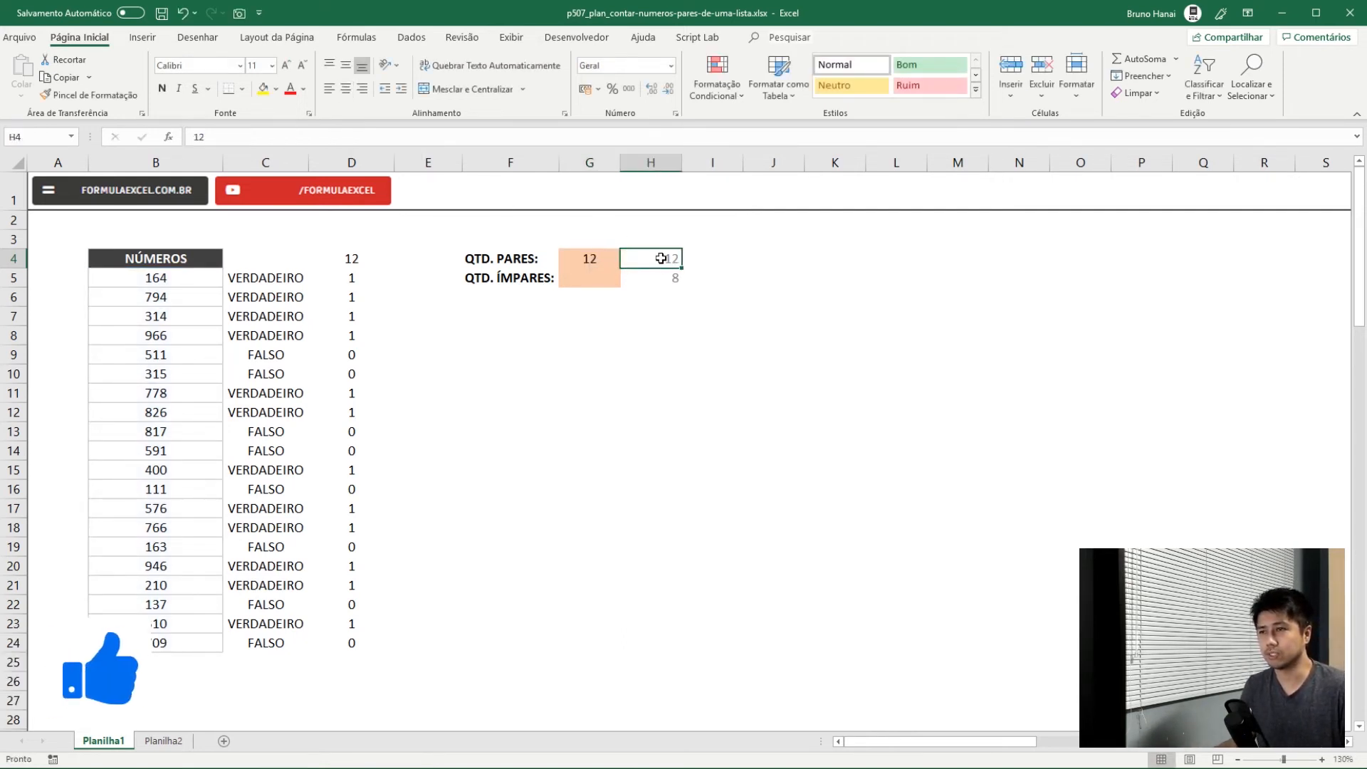
left_click(605, 257)
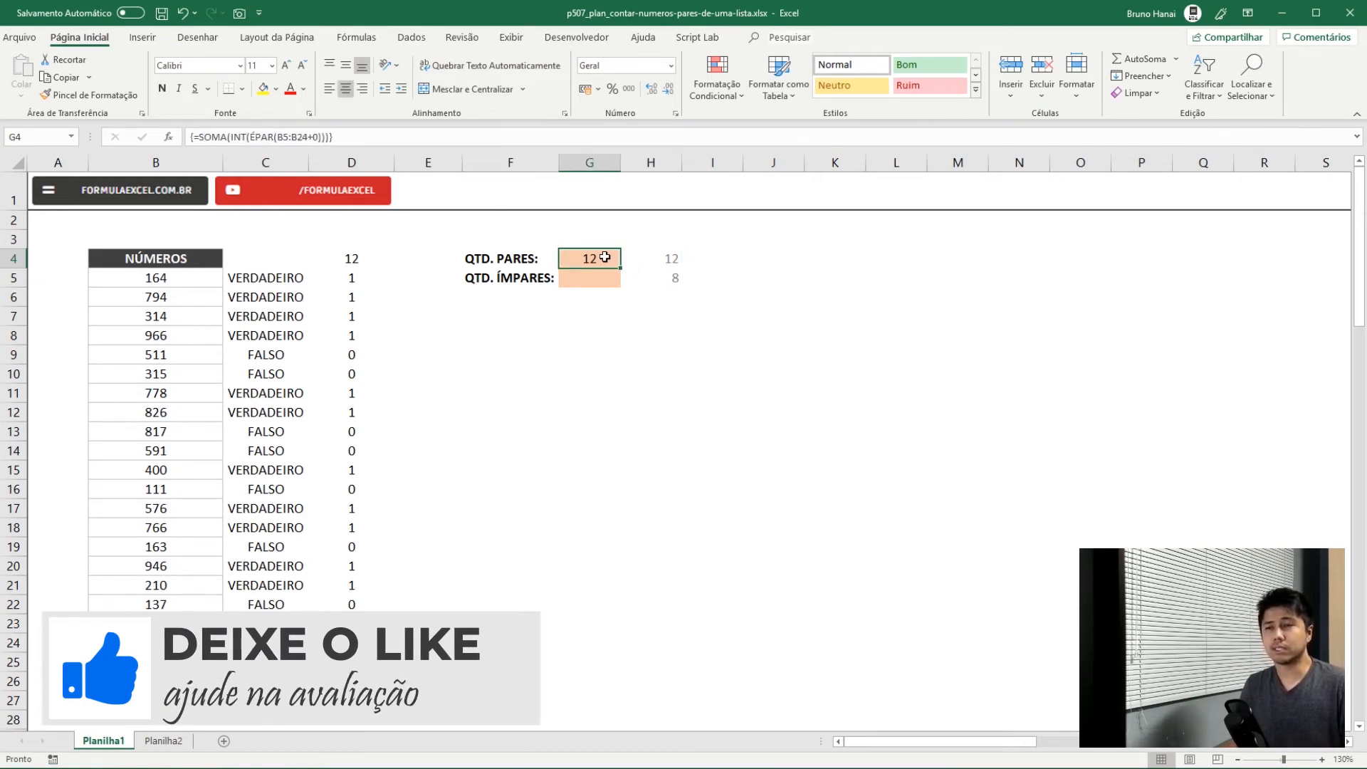
left_click_drag(304, 259, 337, 629)
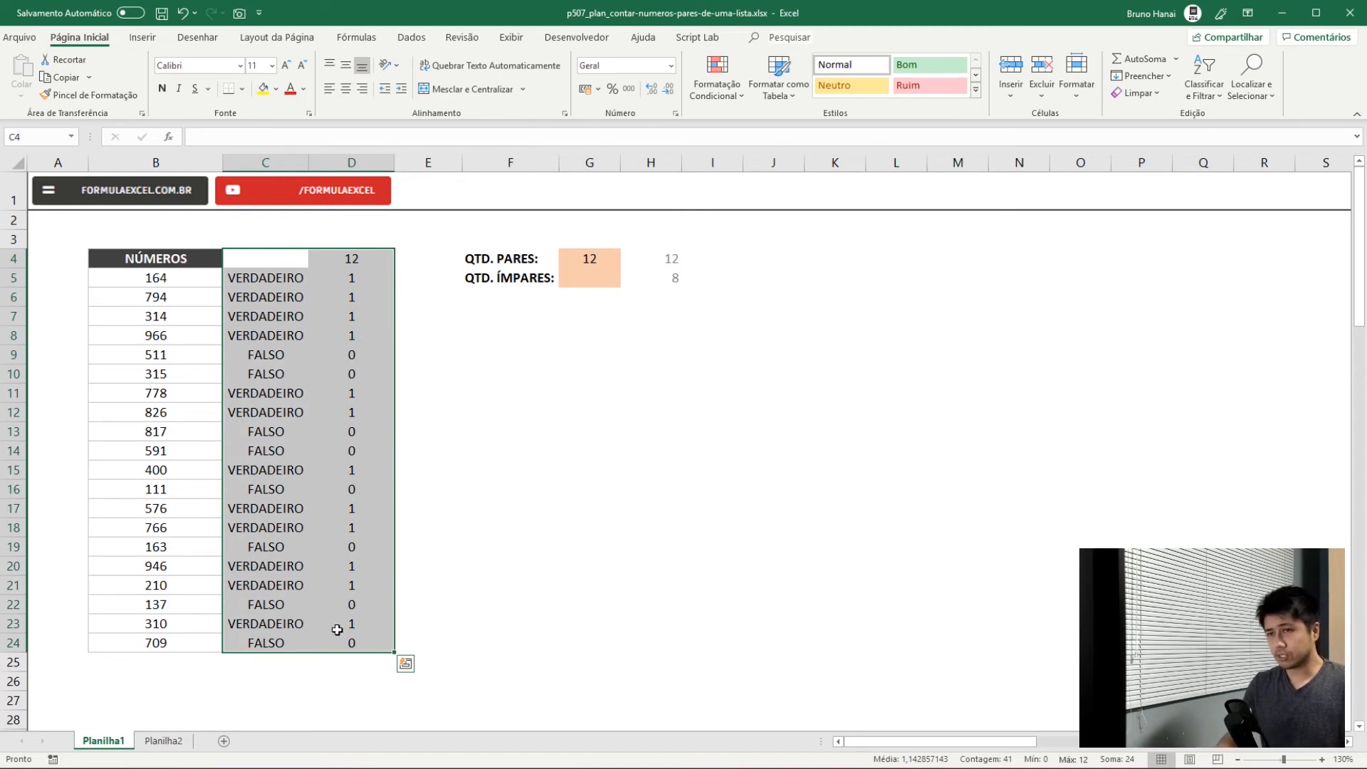
key("Delete")
- Copy the formula text =SOMA(INT(ÉPAR(B5:B24+0))) from G4 and paste it into G5
left_click(601, 260)
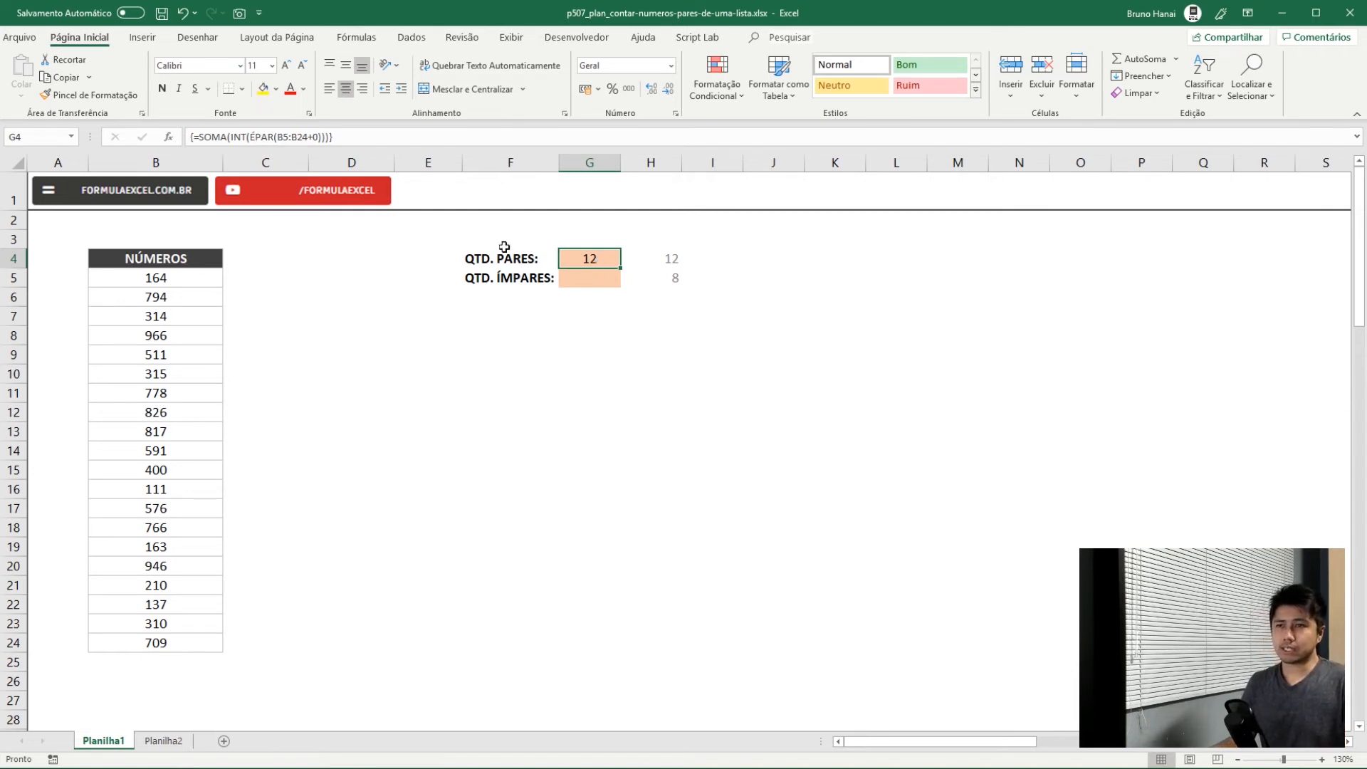
left_click_drag(346, 141, 191, 136)
key("ctrl+c")
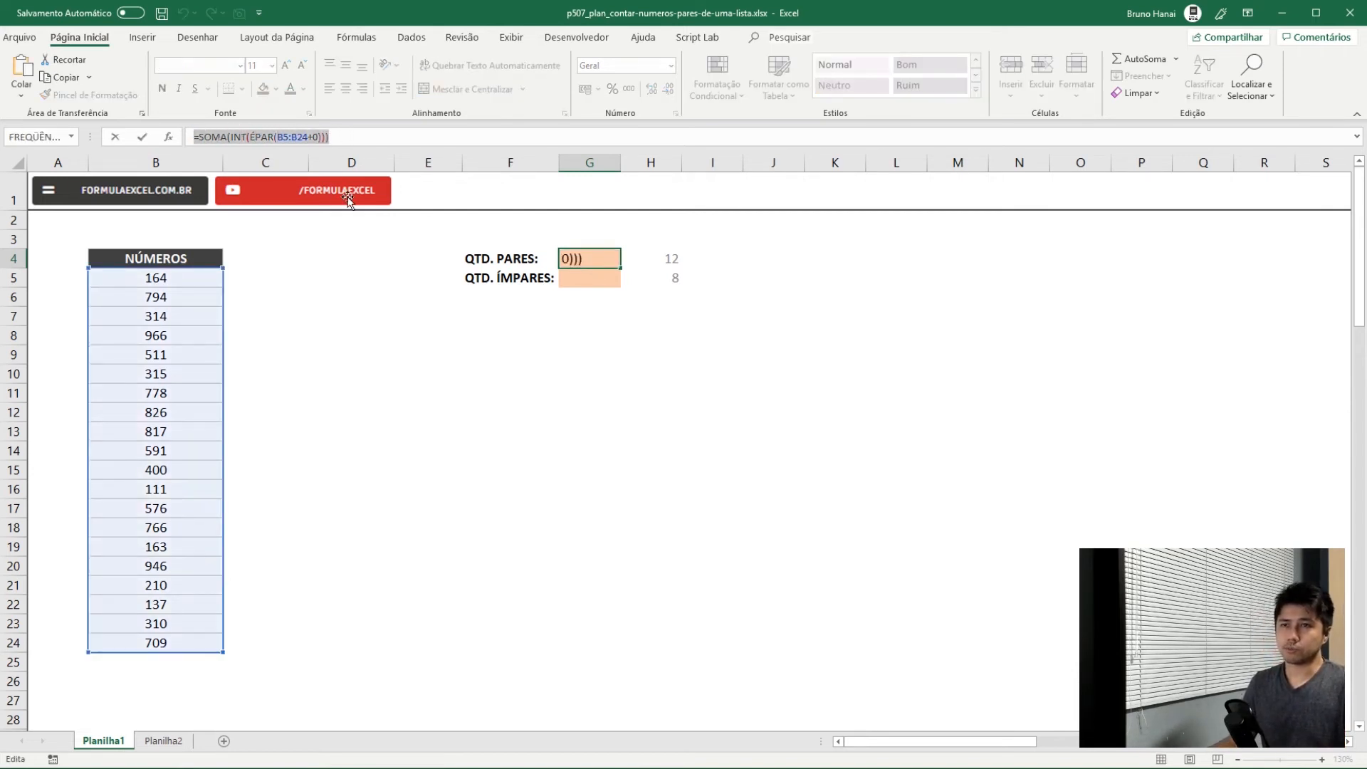
key("Escape")
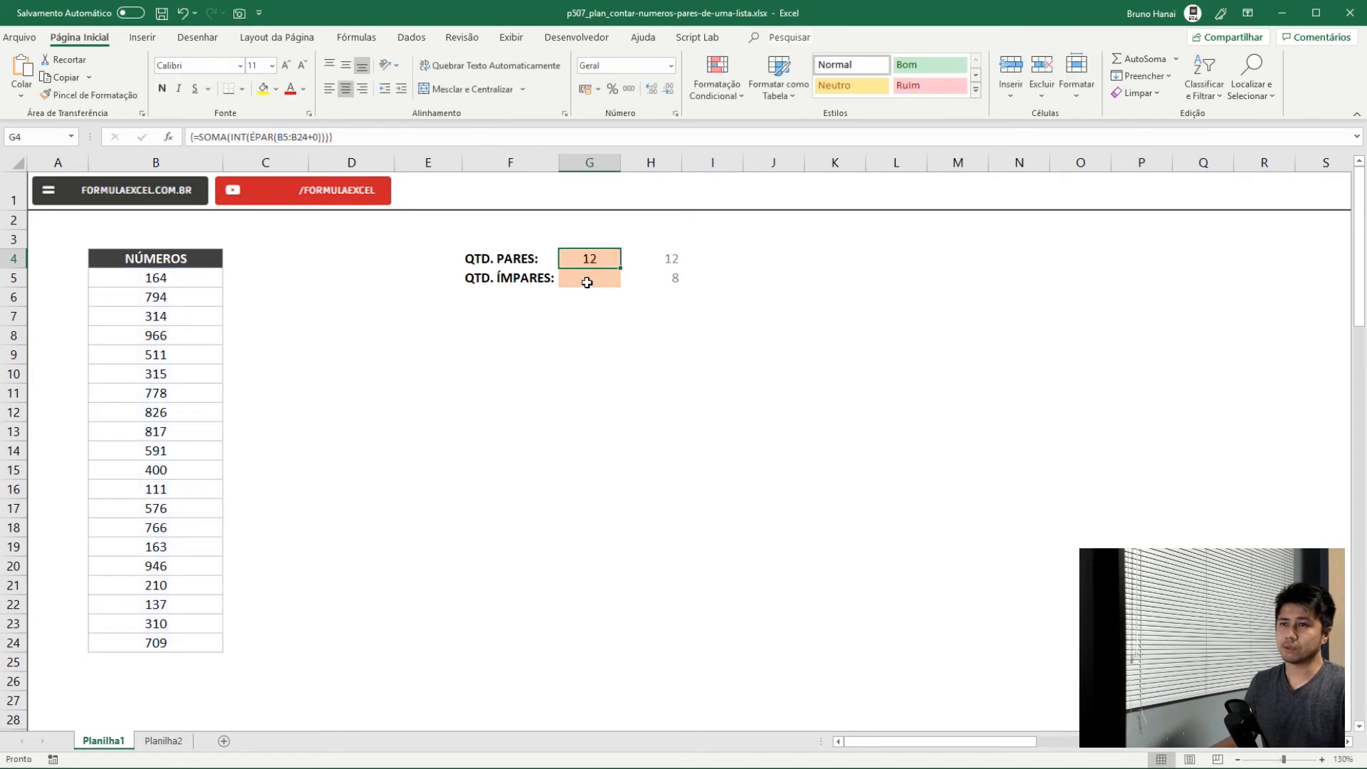
left_click(584, 284)
left_click(298, 138)
key("ctrl+v")
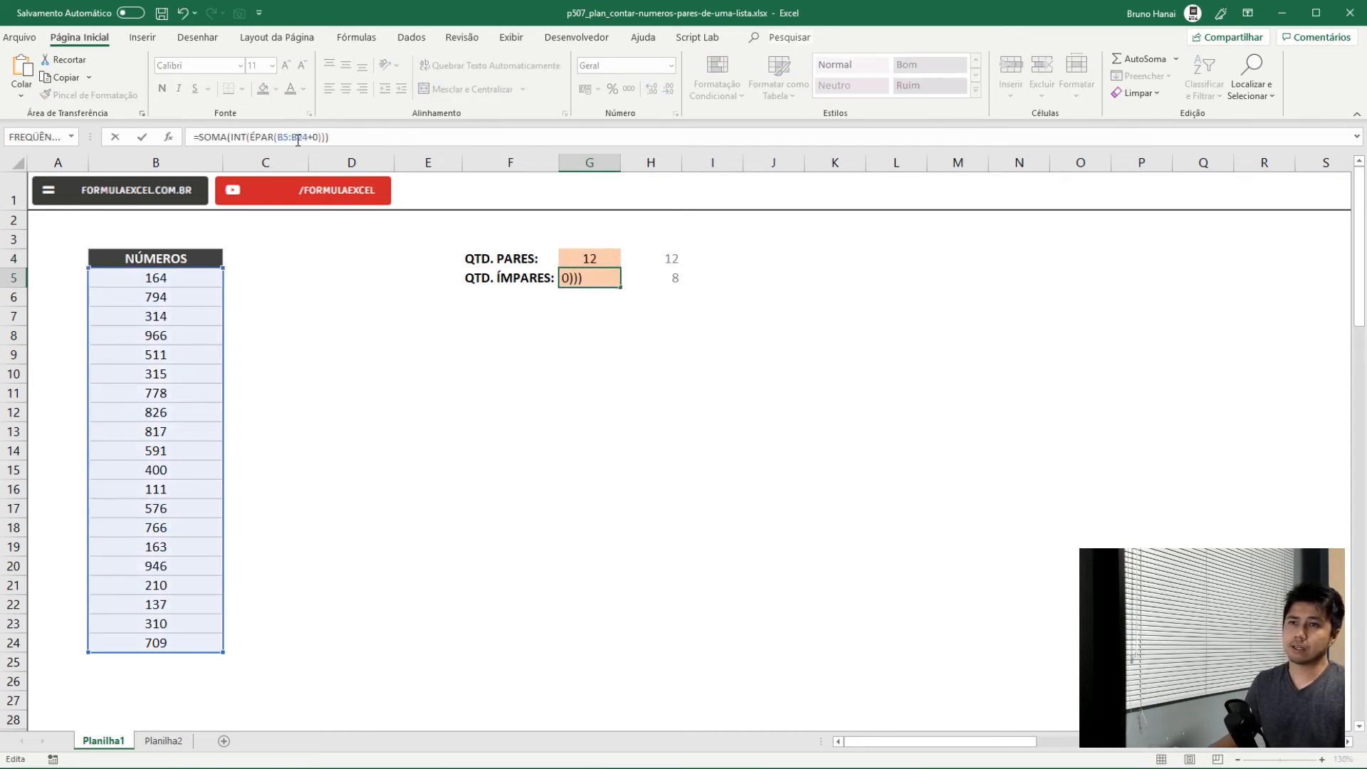
- Insert the ÉIMPAR function inside INT in the G5 formula and try to enter it
left_click(254, 138)
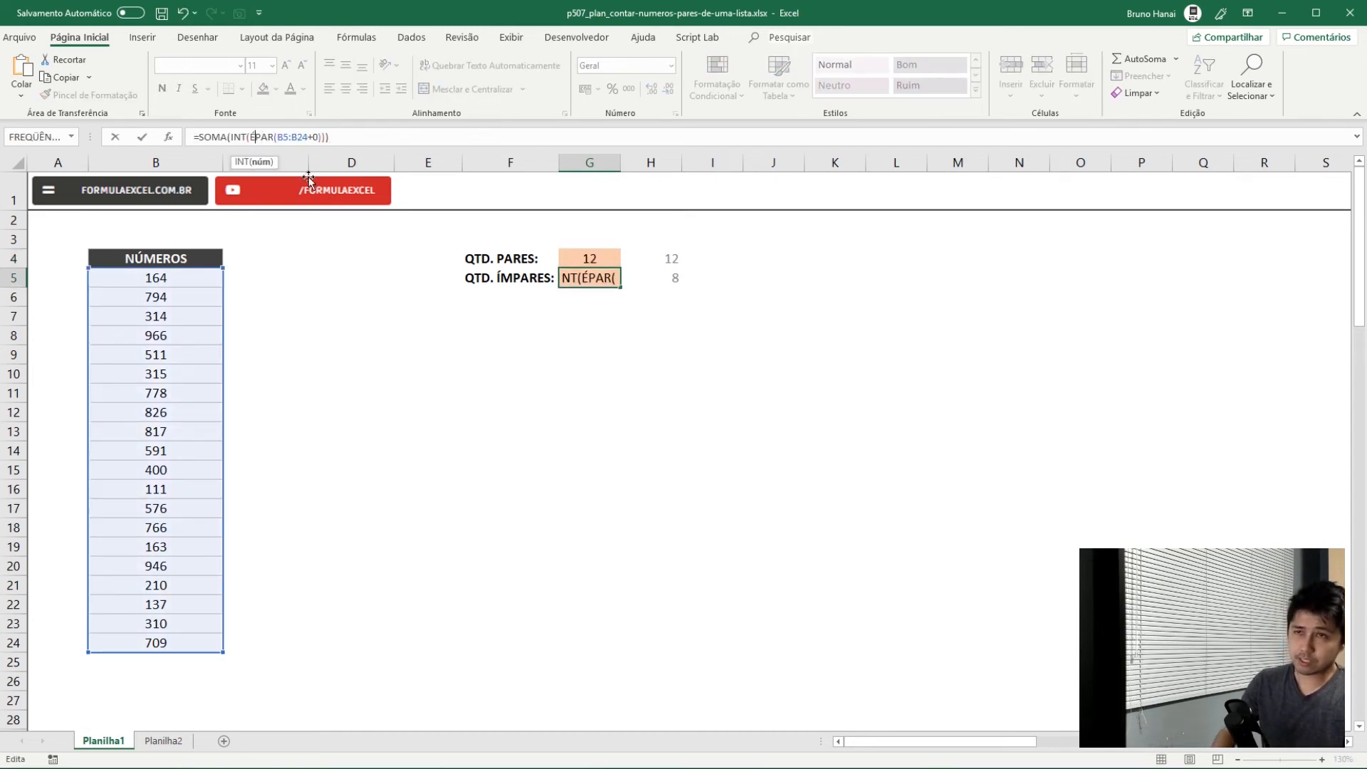
type("im")
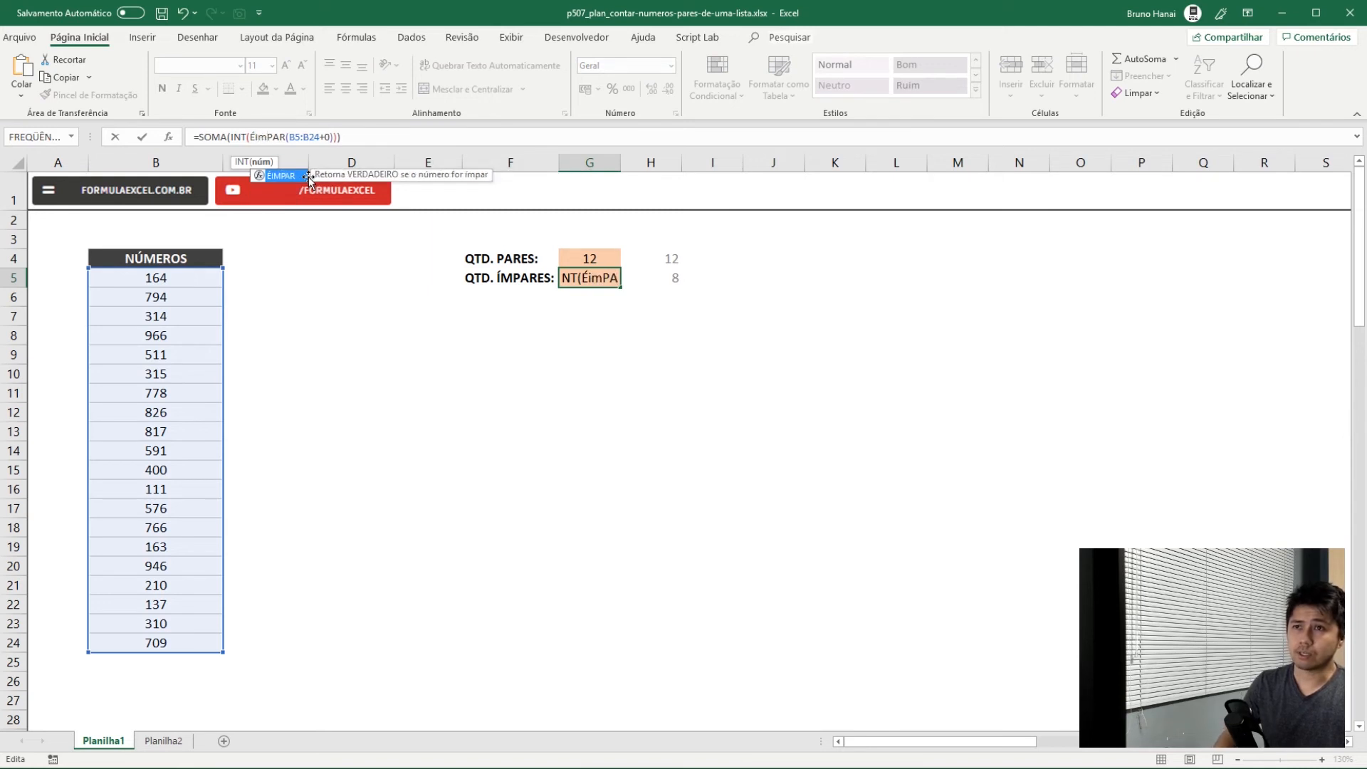
key("Tab")
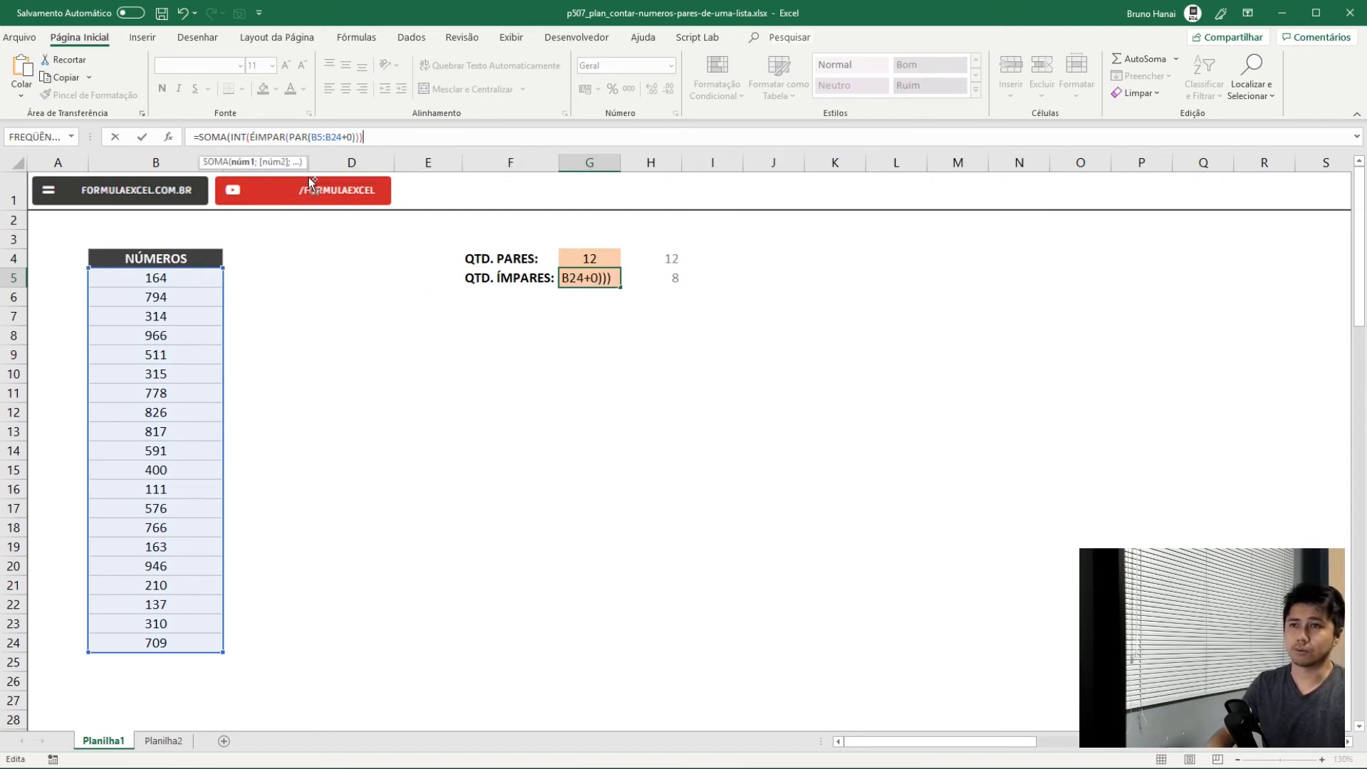
key("Return")
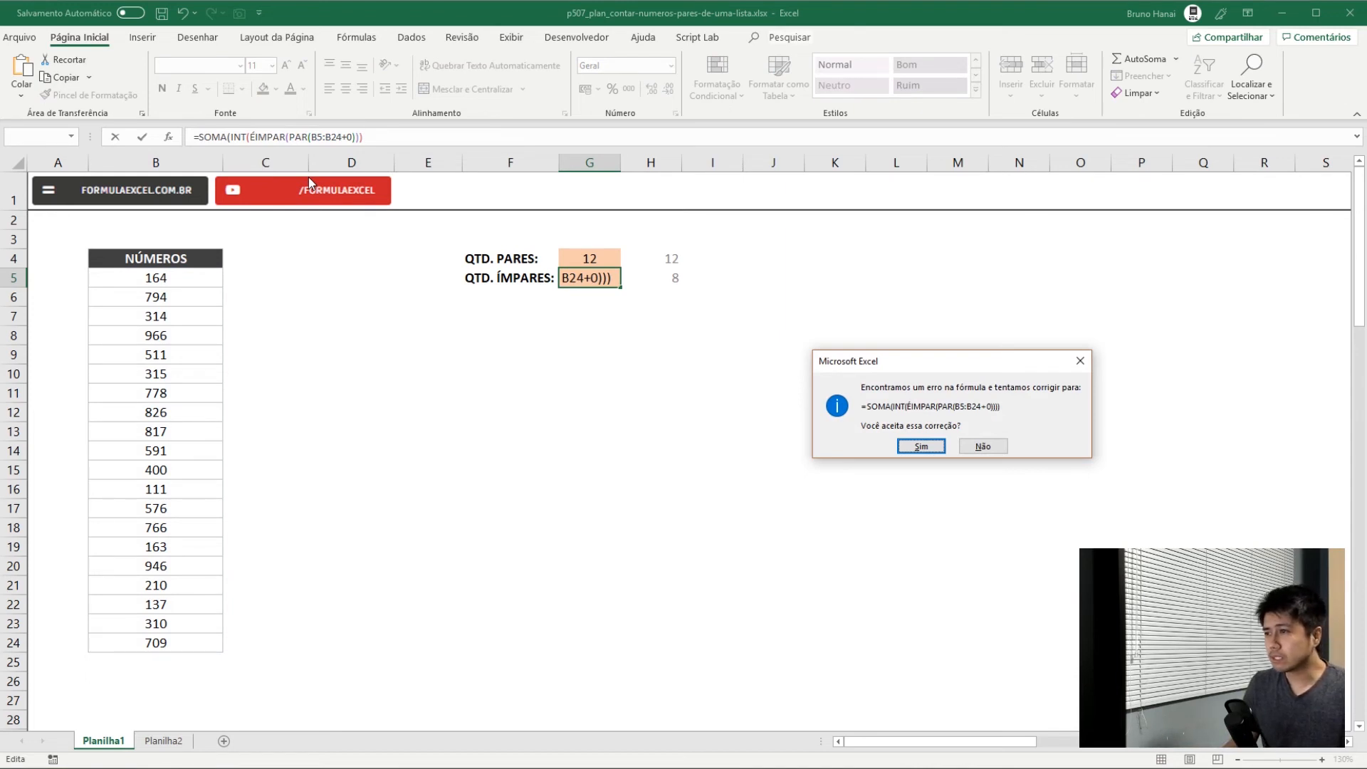
key("Return")
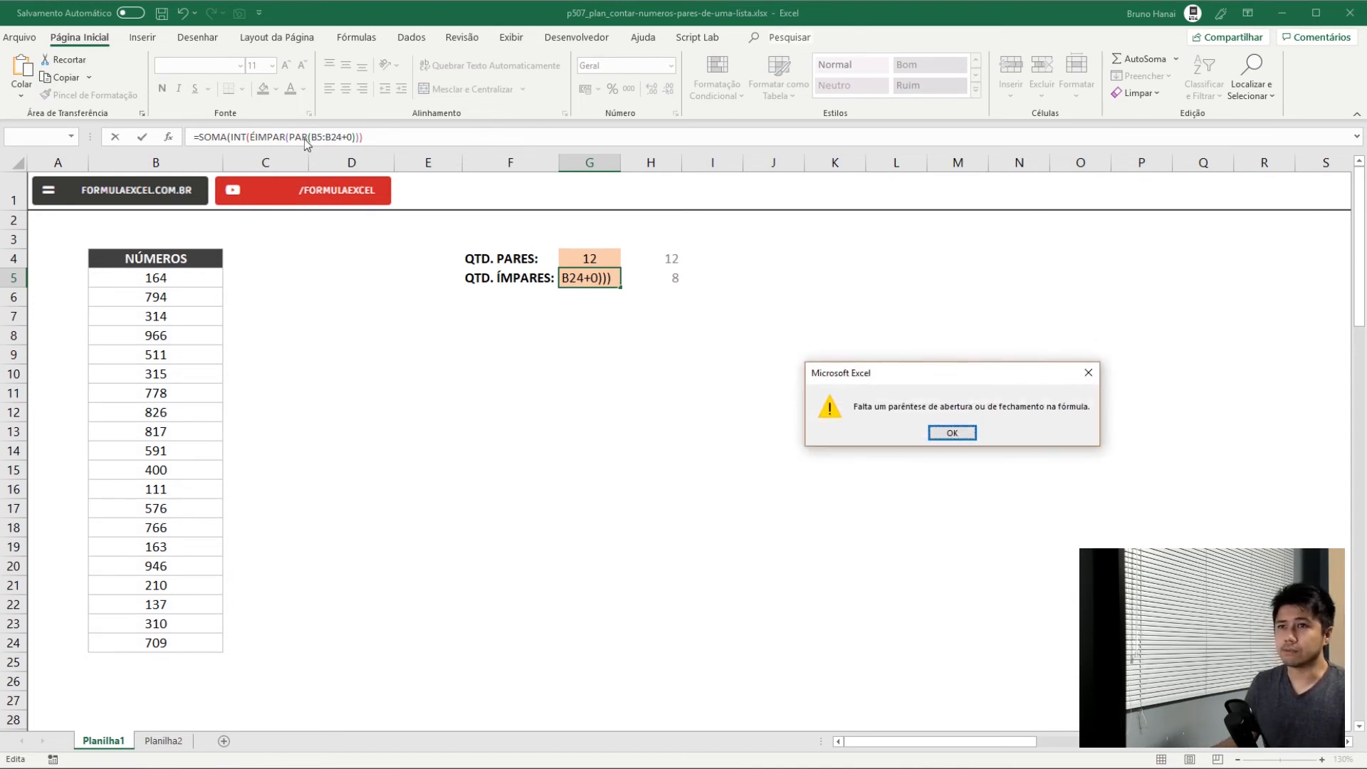
key("Return")
- Remove the leftover PAR( from the G5 formula and enter =SOMA(INT(ÉIMPAR(B5:B24+0))) as an array formula
key("BackSpace")
key("BackSpace")
key("BackSpace")
key("BackSpace")
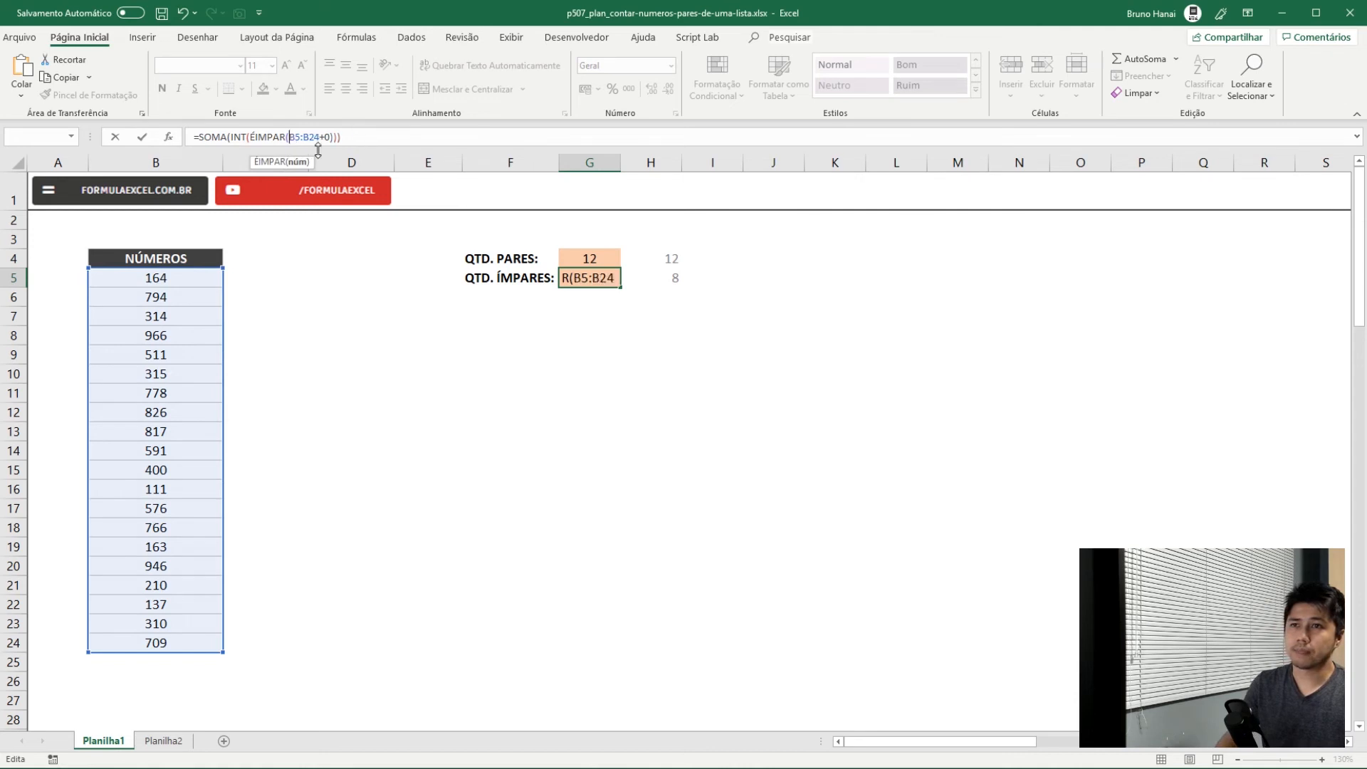
key("End")
key("ctrl+shift+Return")
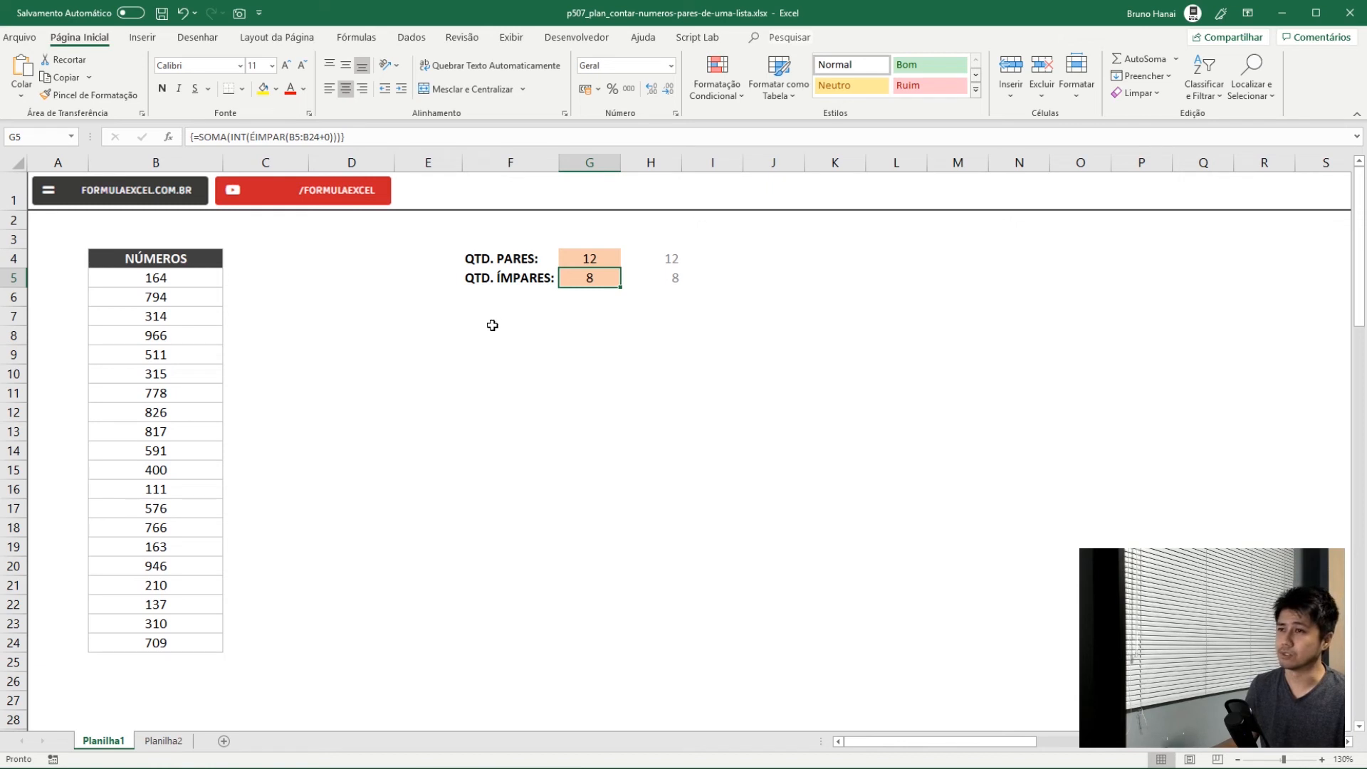
- Replace SOMA with SOMARPRODUTO in G4 and enter =SOMARPRODUTO(INT(ÉPAR(B5:B24+0))) as a normal formula
left_click(604, 256)
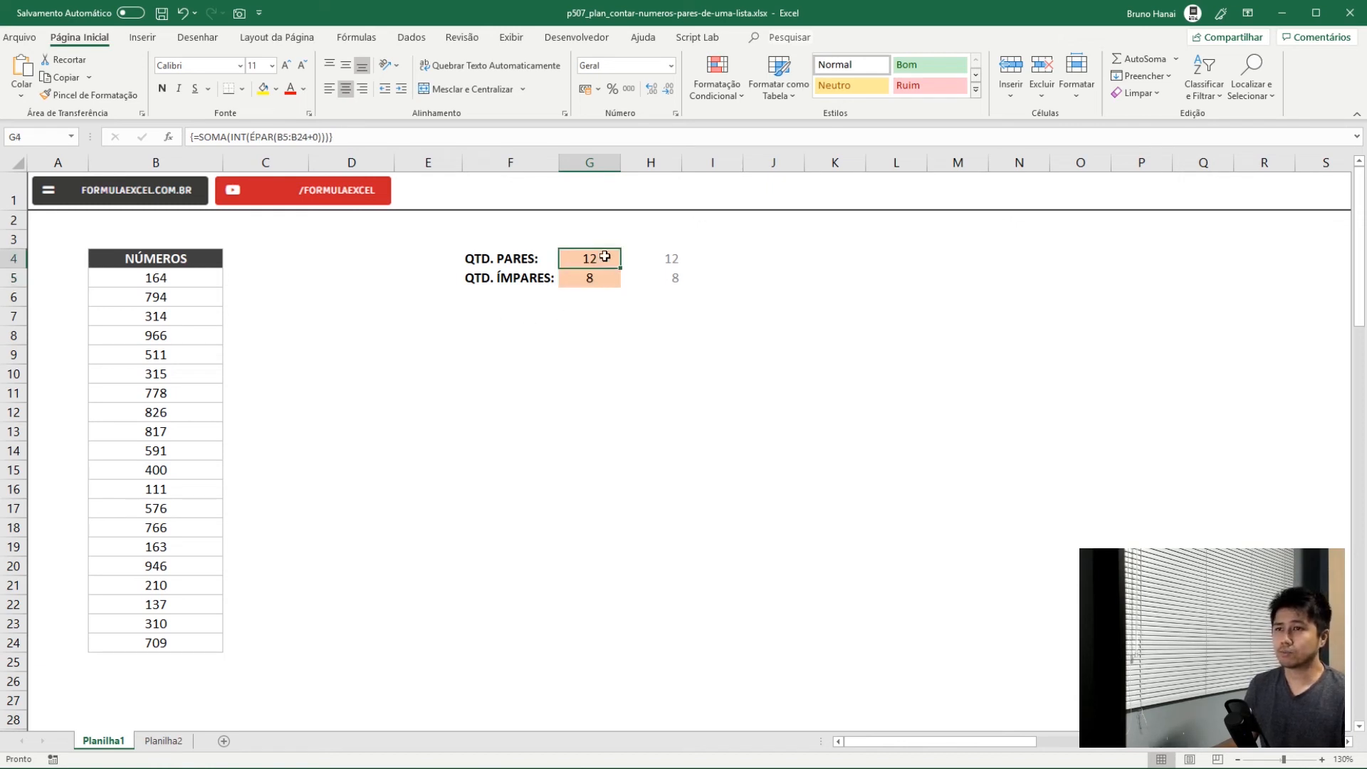
left_click(219, 139)
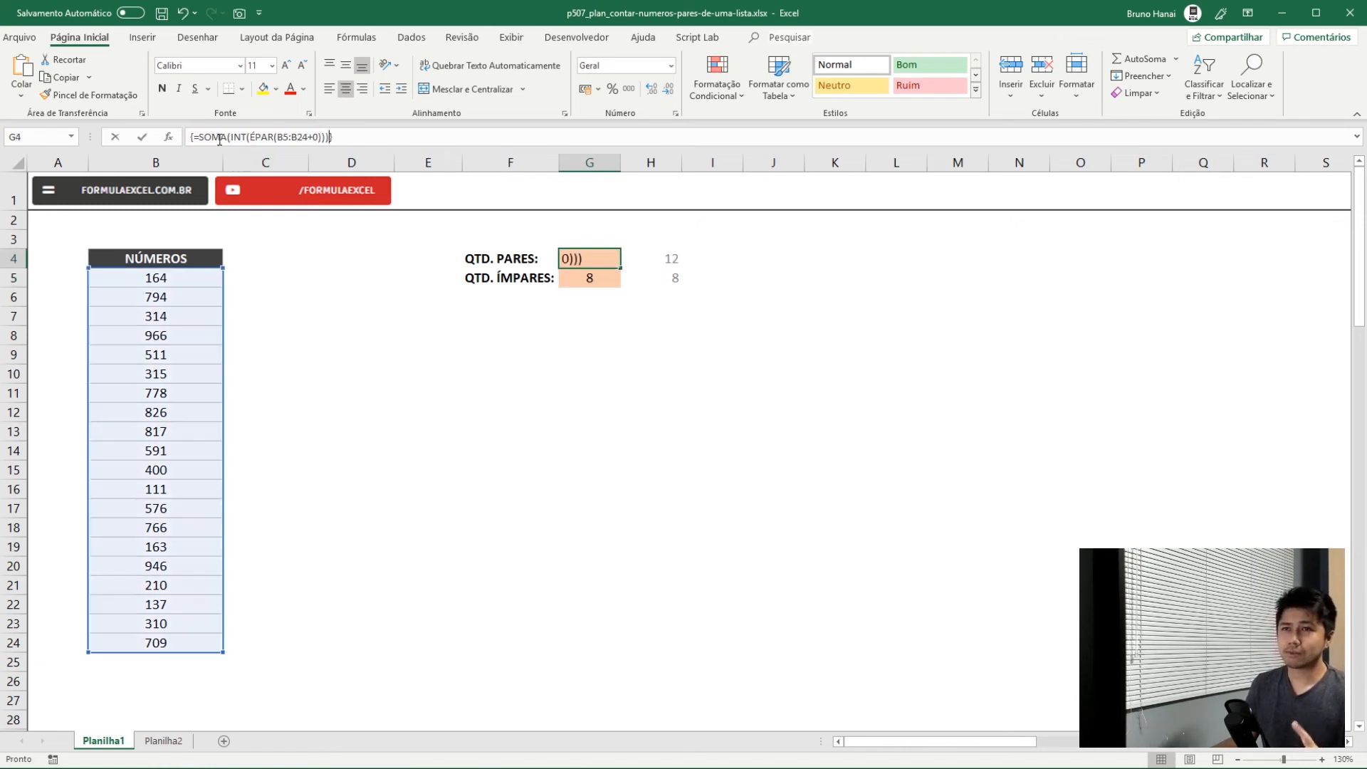
double_click(219, 140)
type("soma")
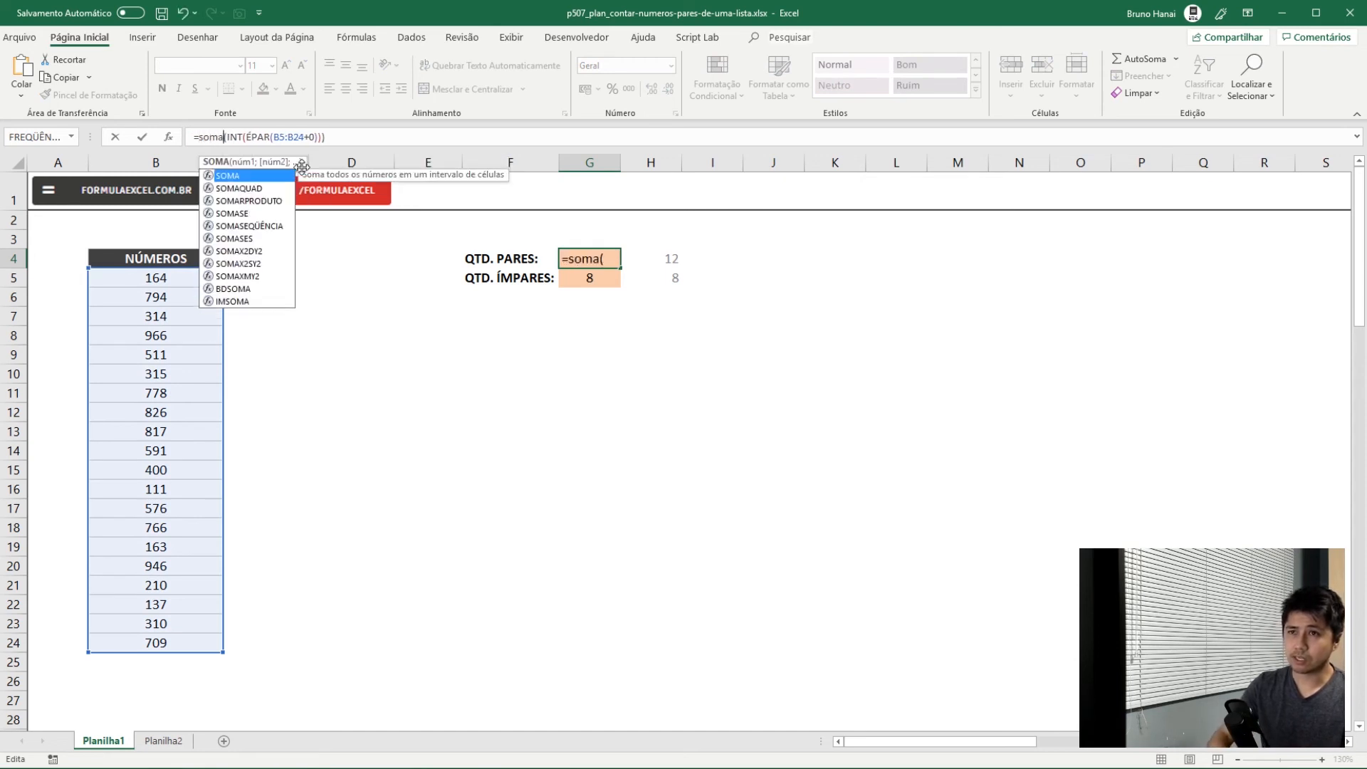
key("Down")
key("Down")
key("Tab")
key("End")
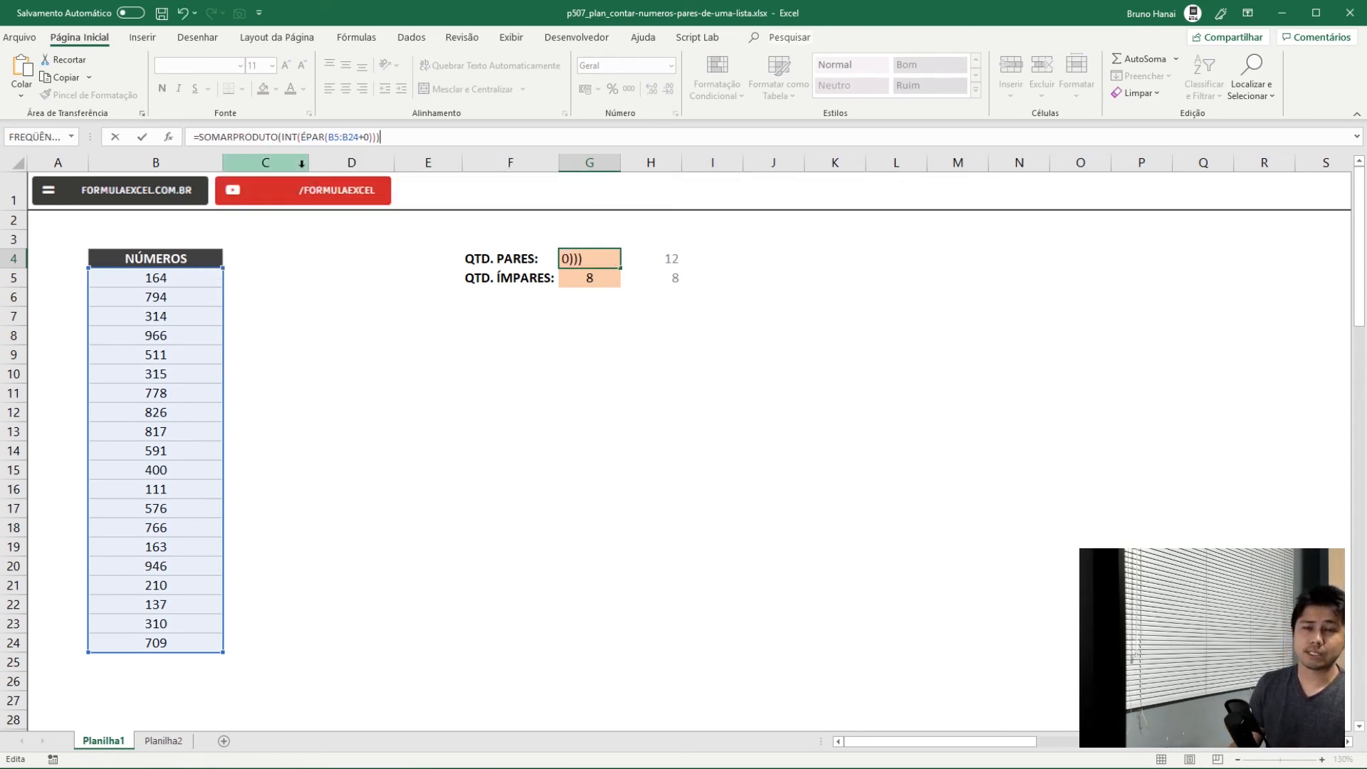
key("Return")
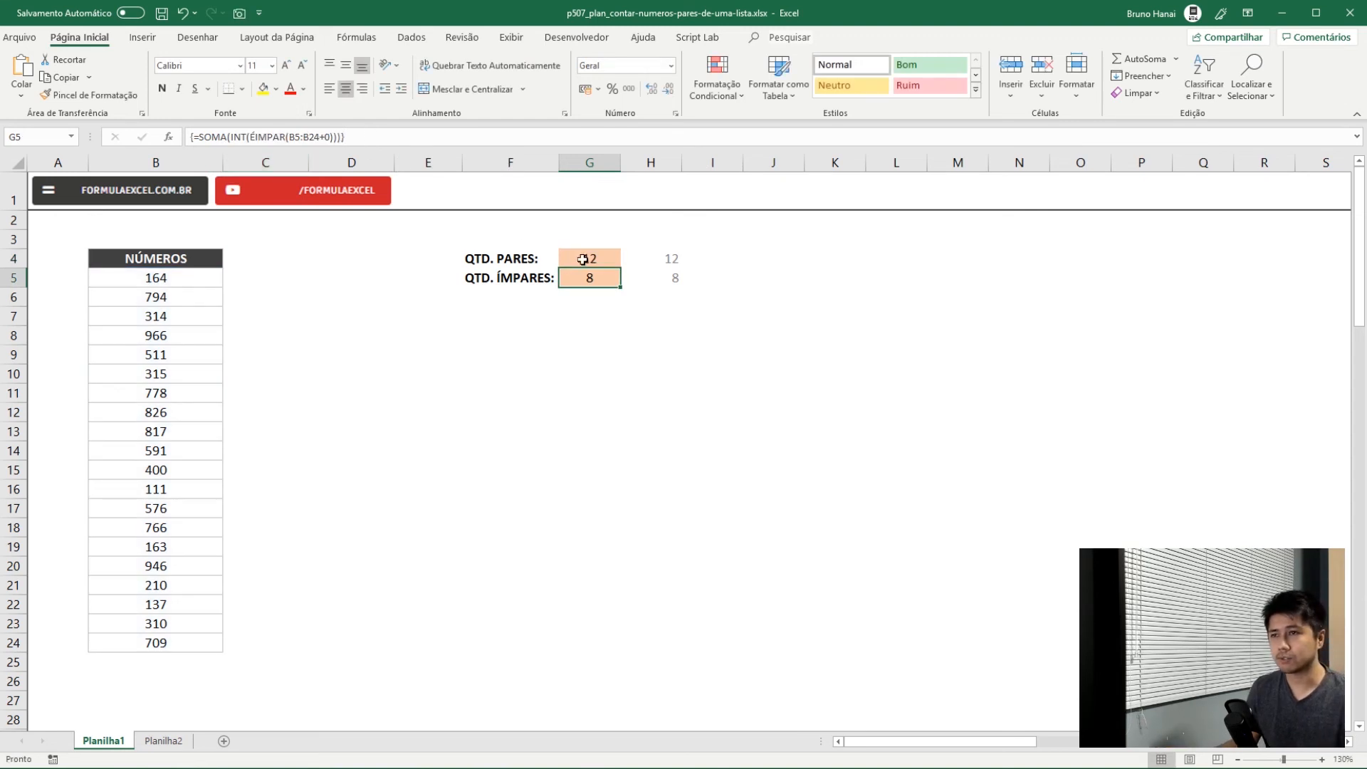
- Replace SOMA with SOMARPRODUTO in G5 and enter =SOMARPRODUTO(INT(ÉIMPAR(B5:B24+0))) as a normal formula
double_click(213, 136)
type("s")
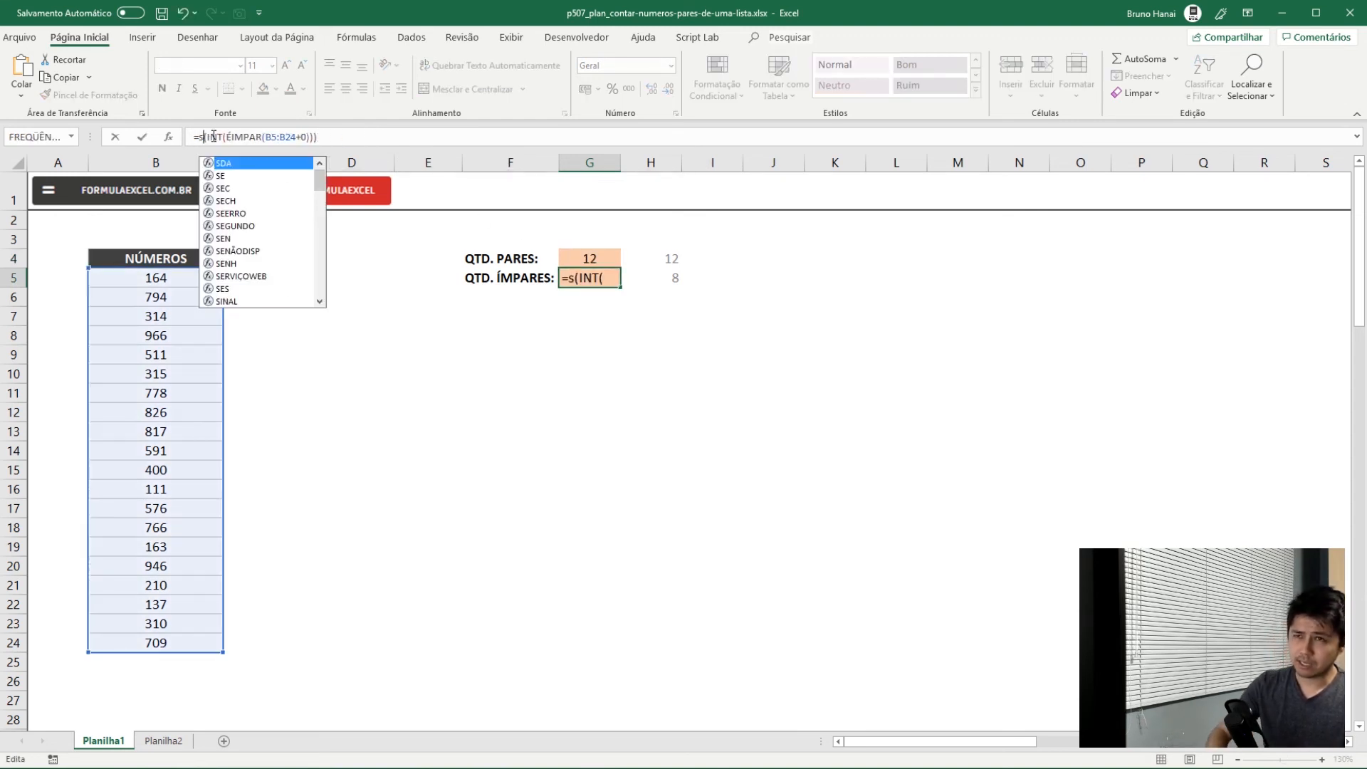
type("omarp")
key("Tab")
key("End")
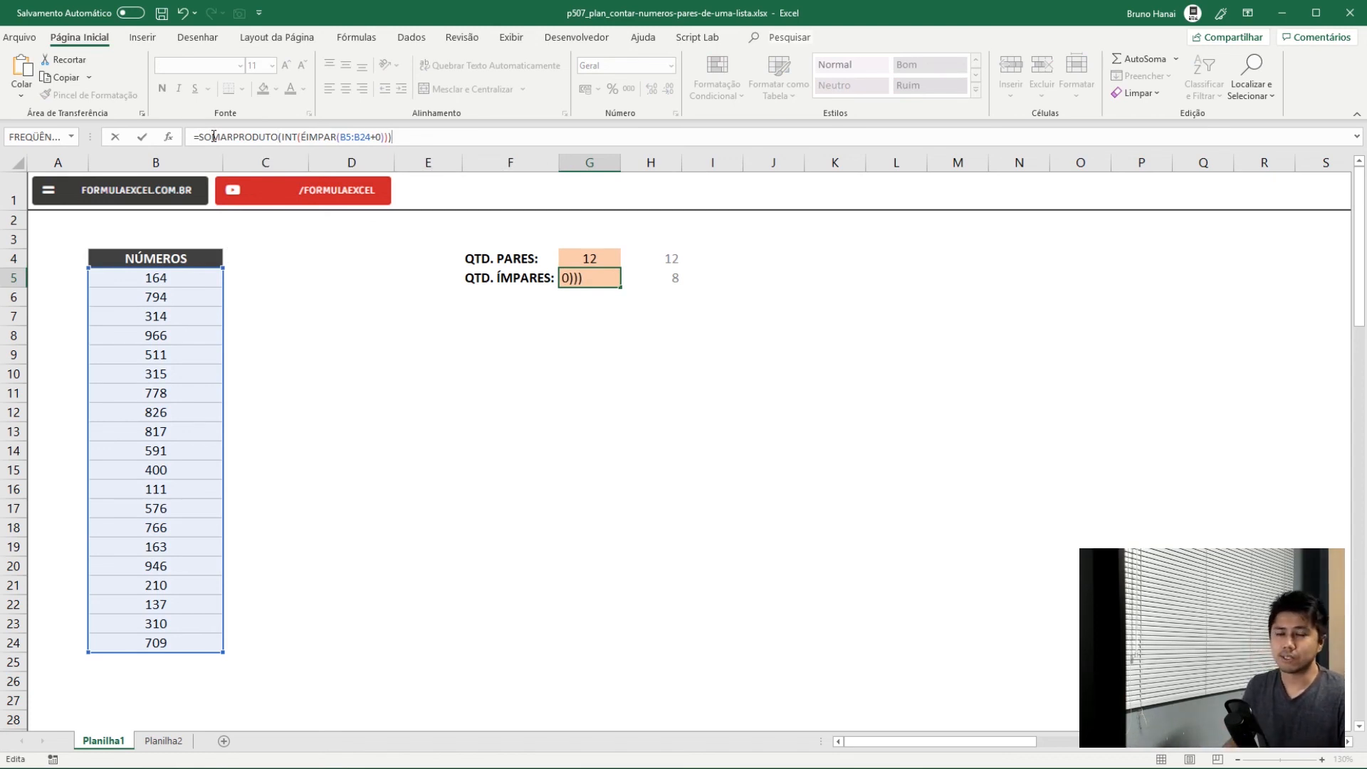
key("Return")
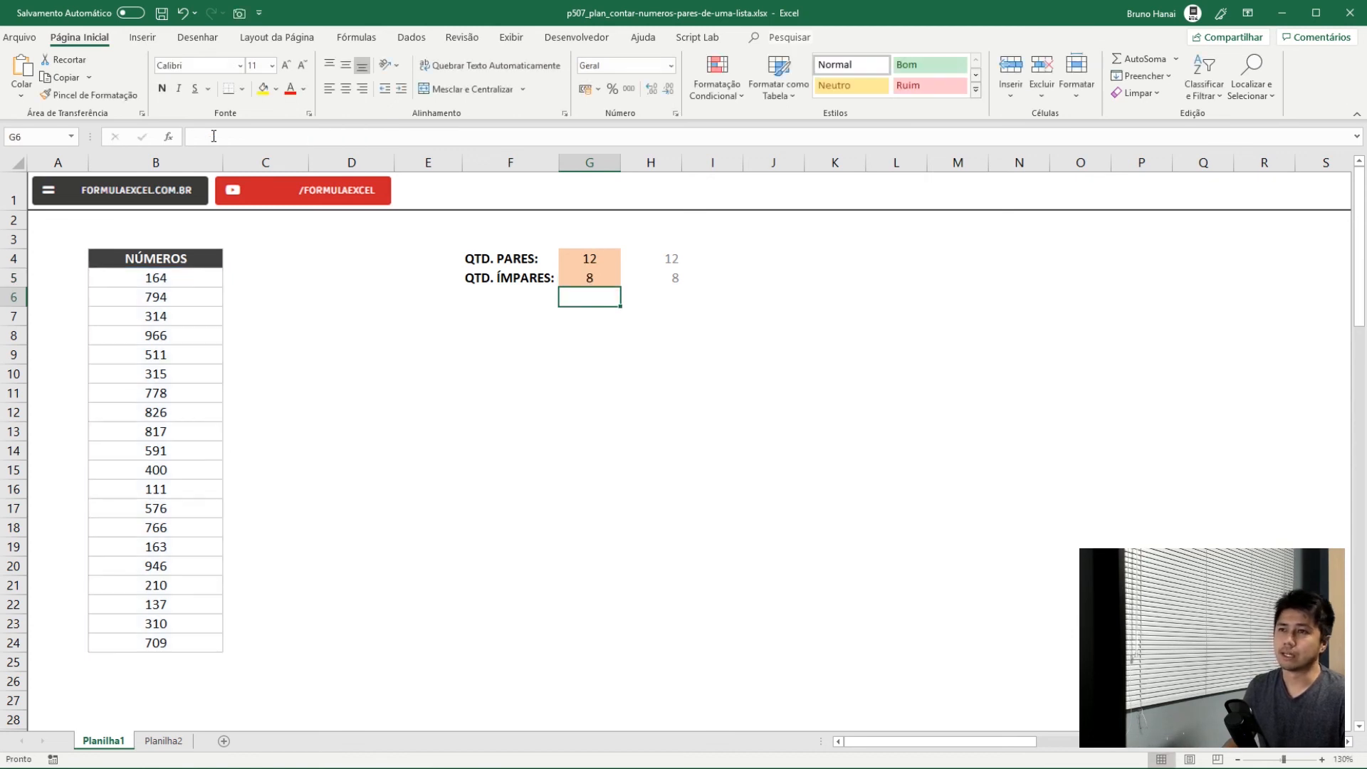